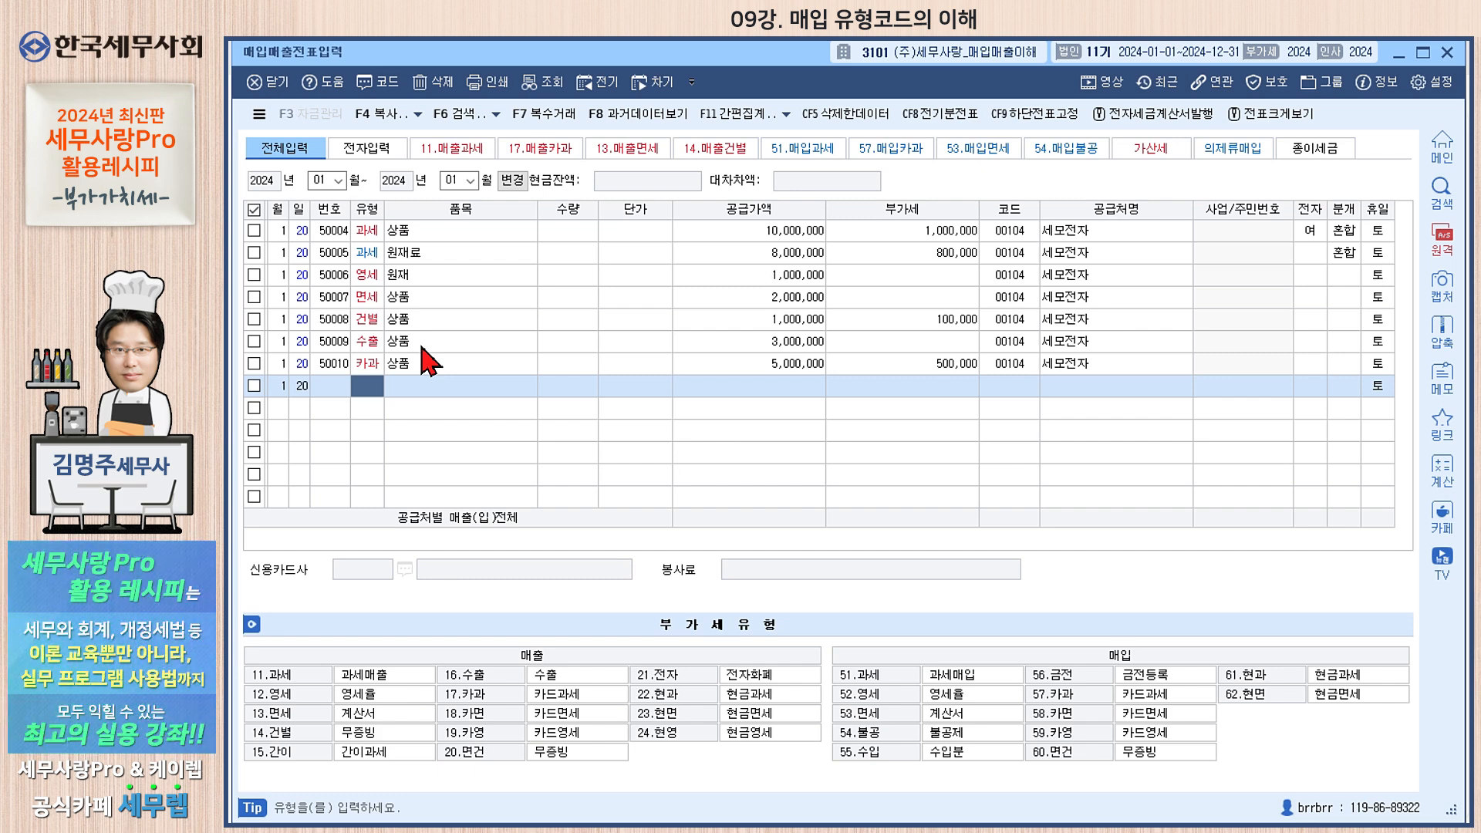
- Compare the taxable raw-material purchase line (과세, 원재료) with the general purchases amount in the VAT return (부가가치세신고서)
click(374, 254)
click(435, 257)
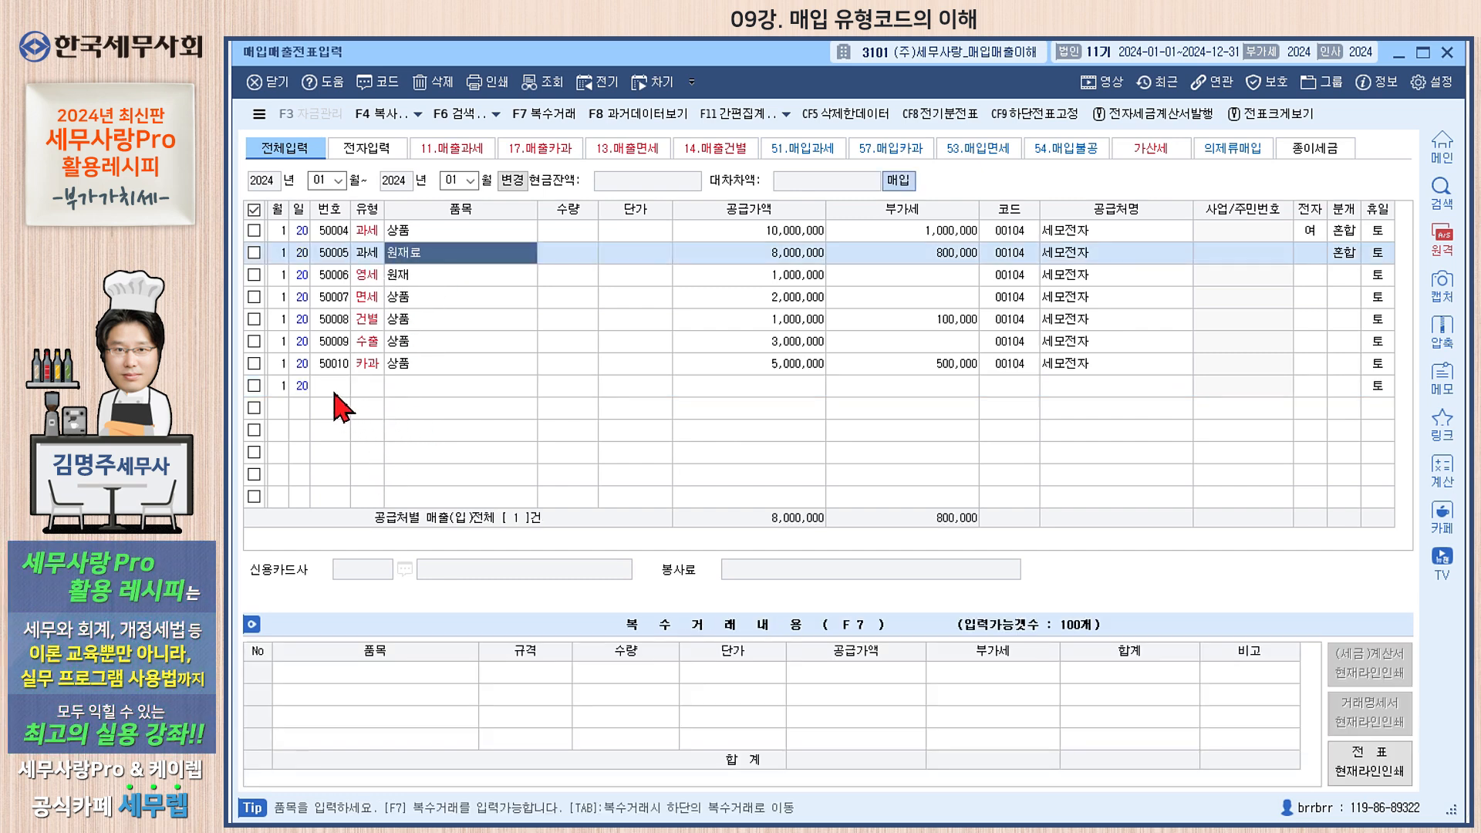
click(356, 386)
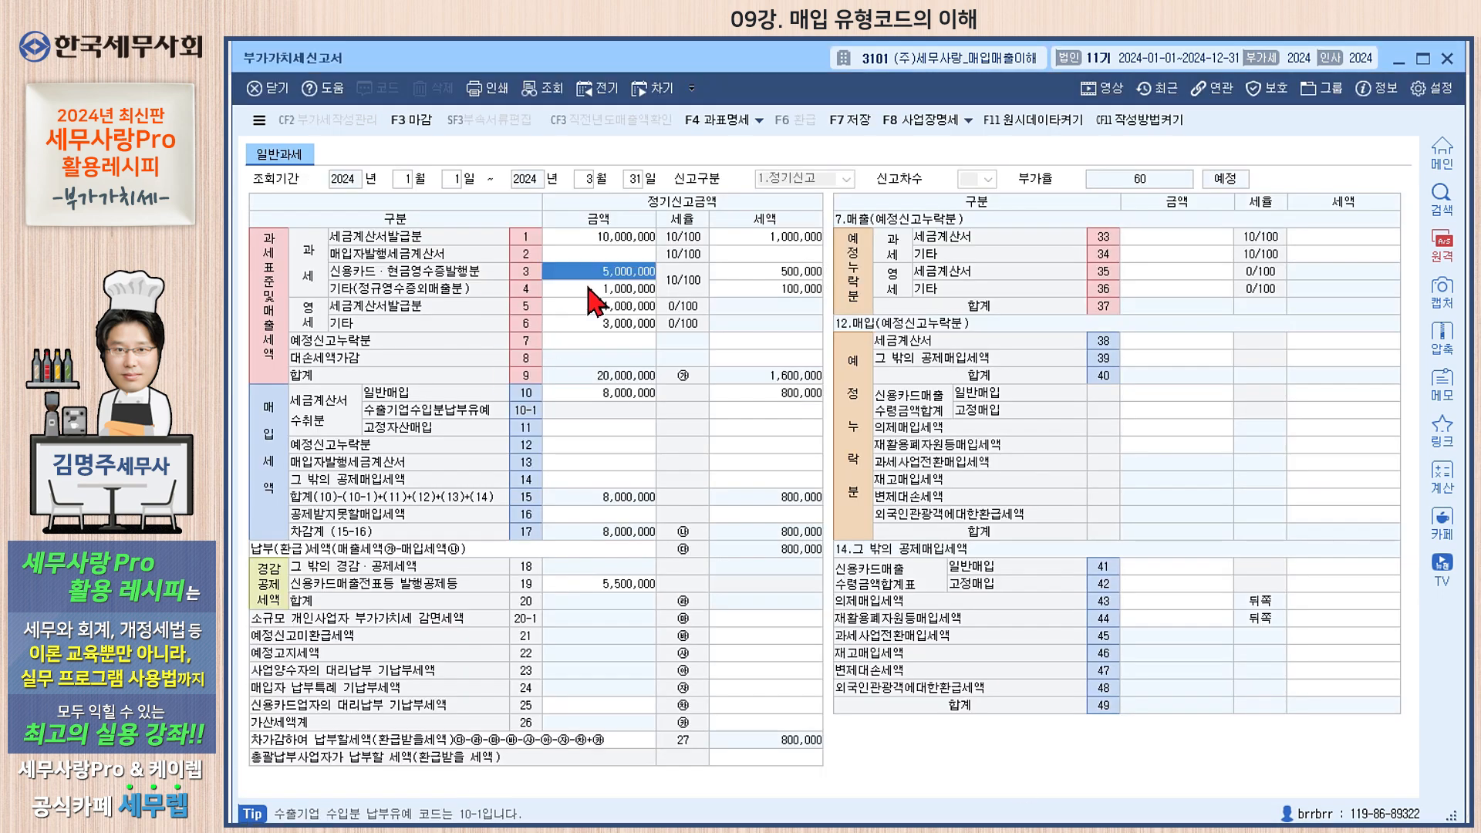
click(618, 397)
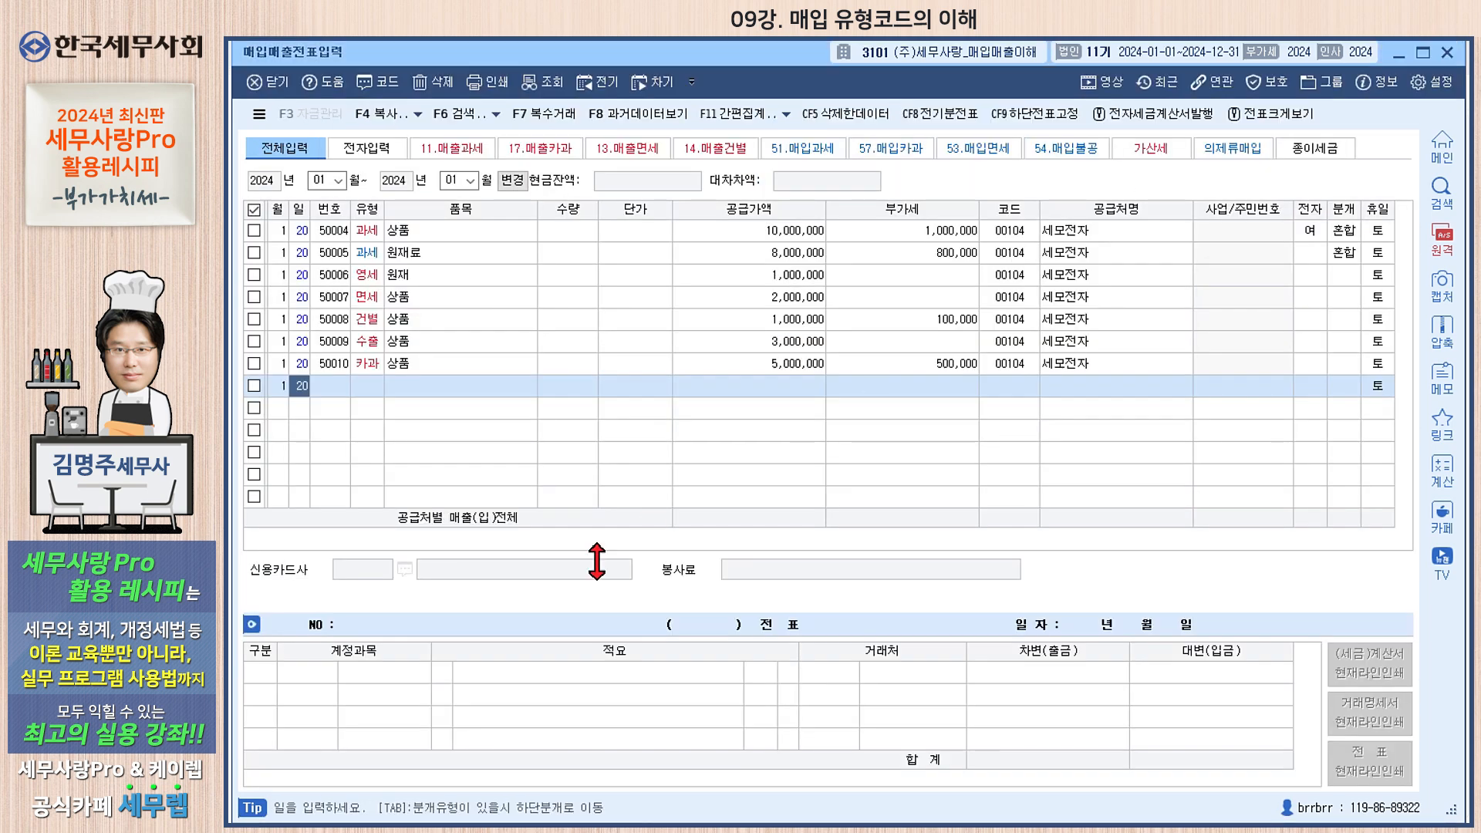
- Start a purchase line dated January 20 with type 52.영세 and item 상품, leaving quantity and unit price empty
key(Return)
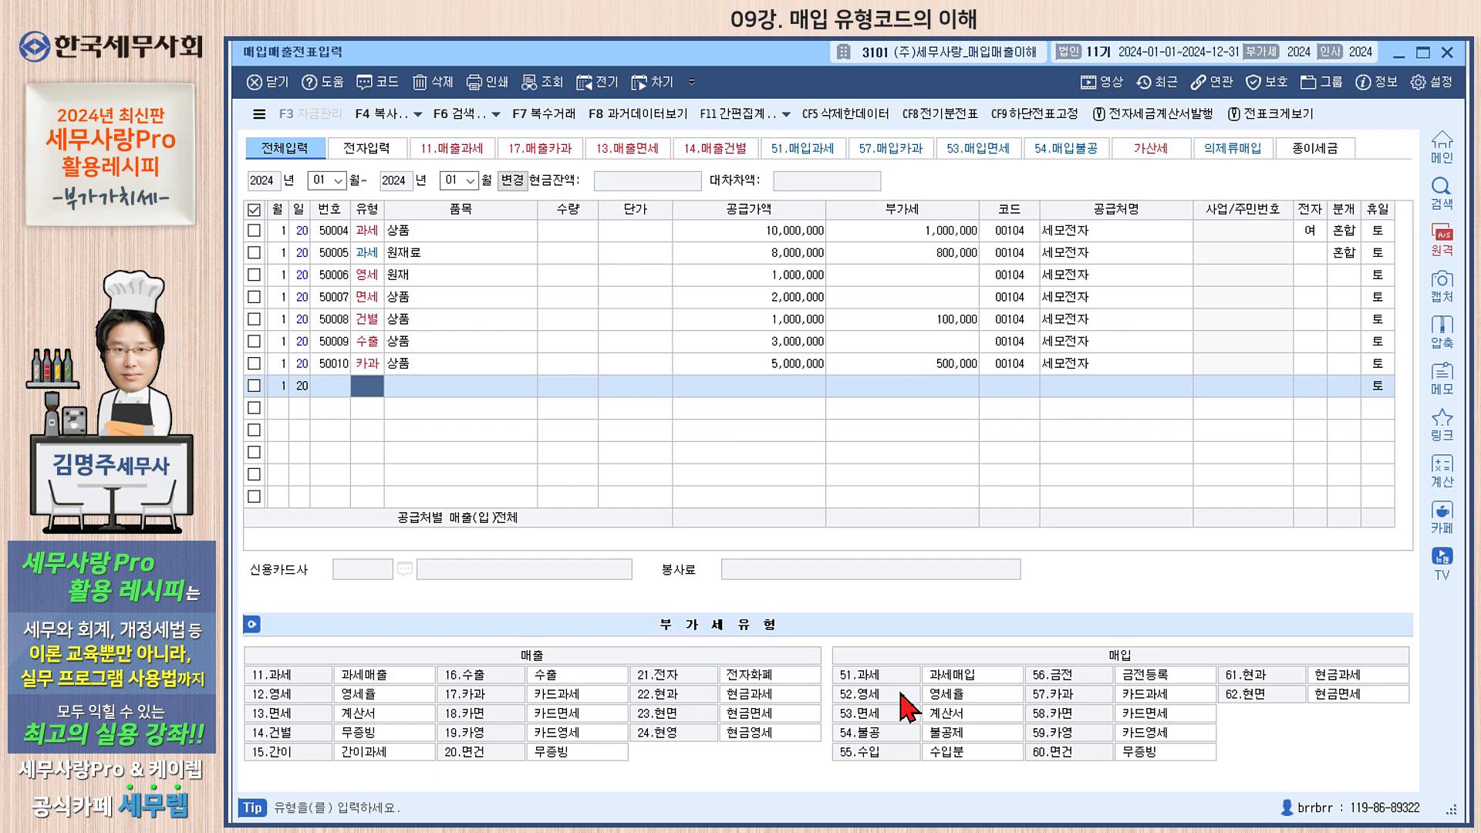
text(5)
key(Return)
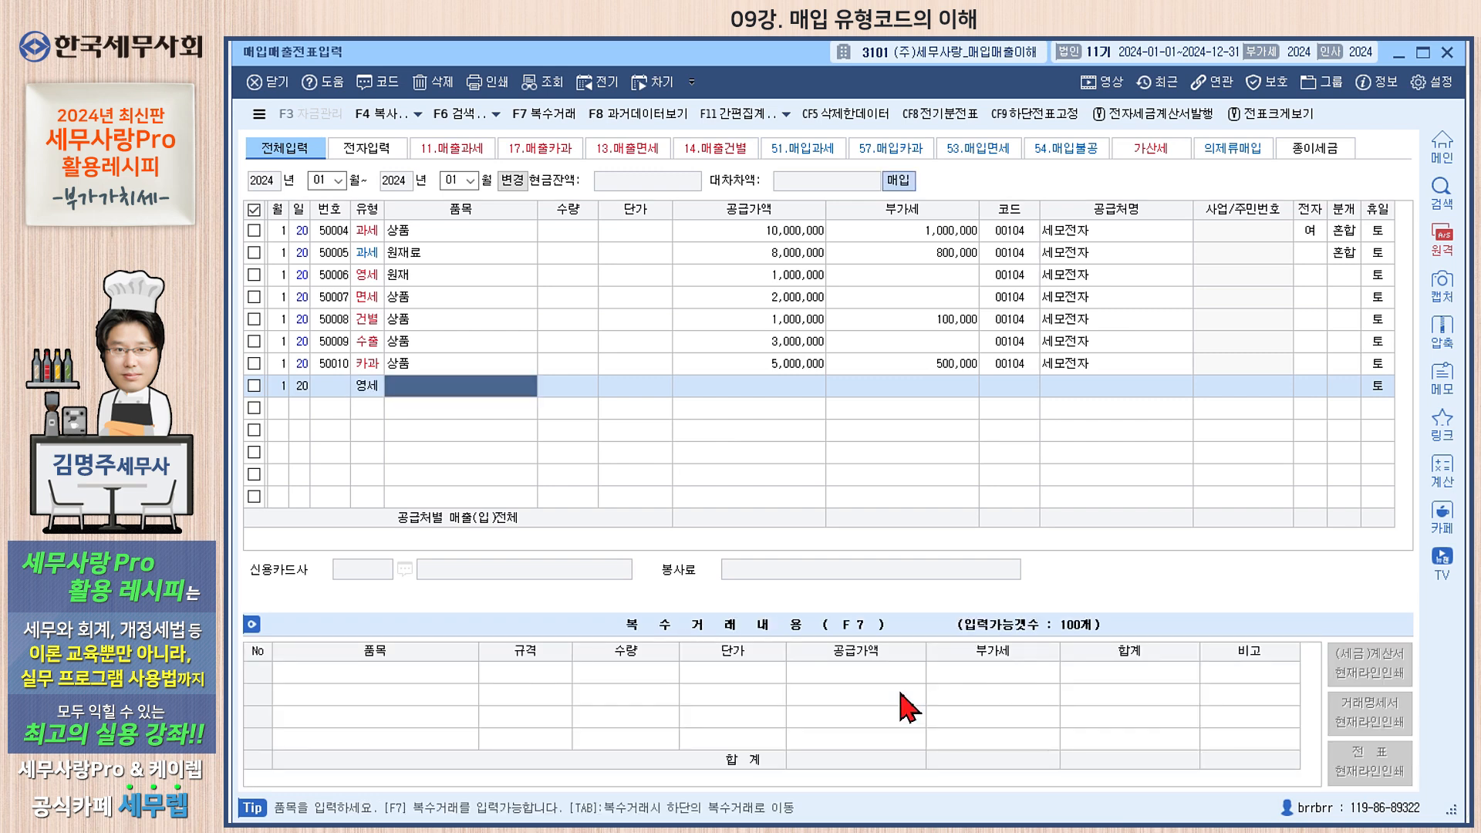
text(상품)
key(Return)
key(Return)
key(Return)
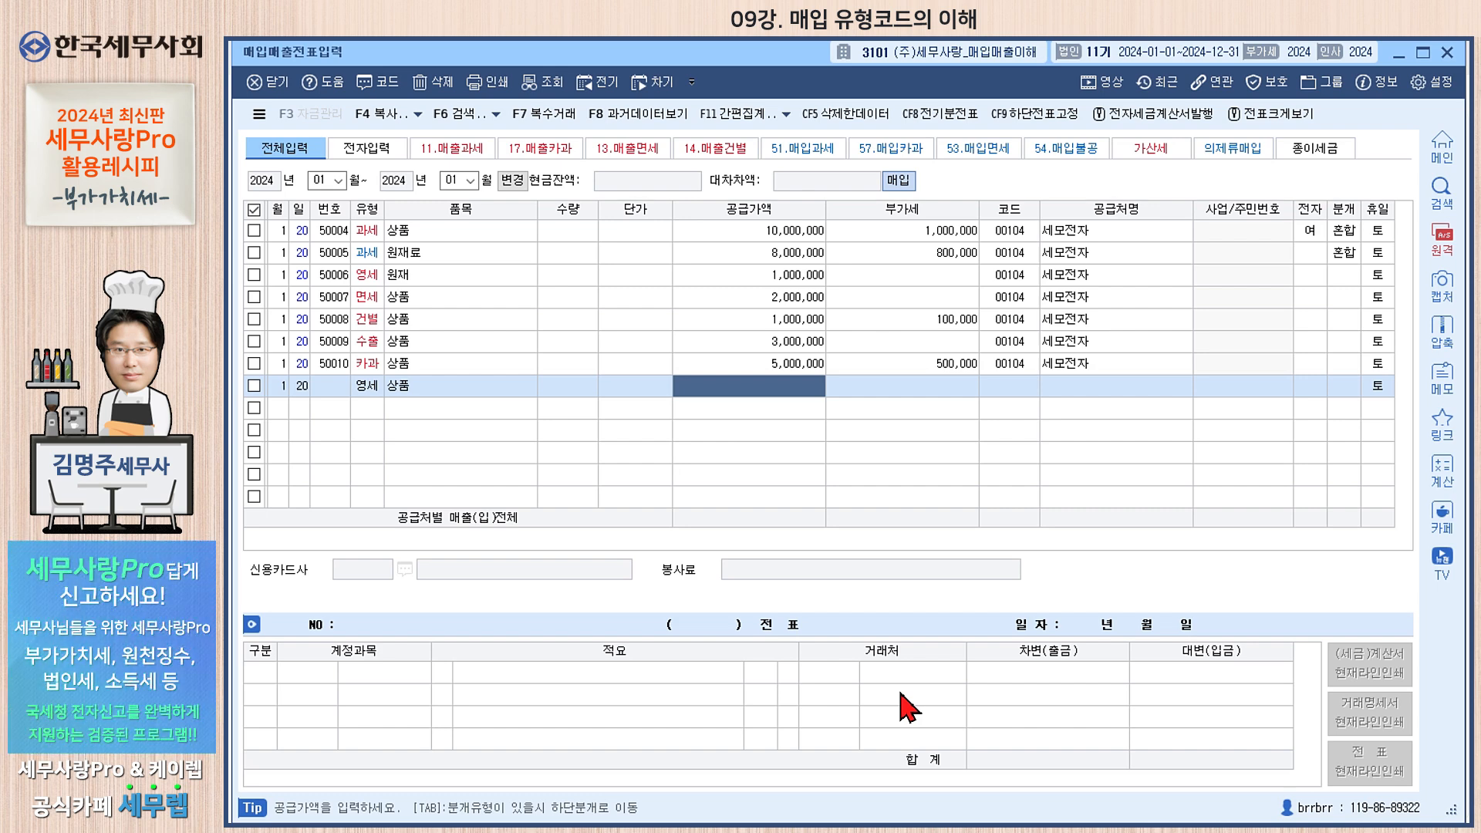
- Complete the zero-rated purchase line with a supply amount of 2,500,000 and supplier 세모전자, leaving electronic invoice and journal type blank
text(2,)
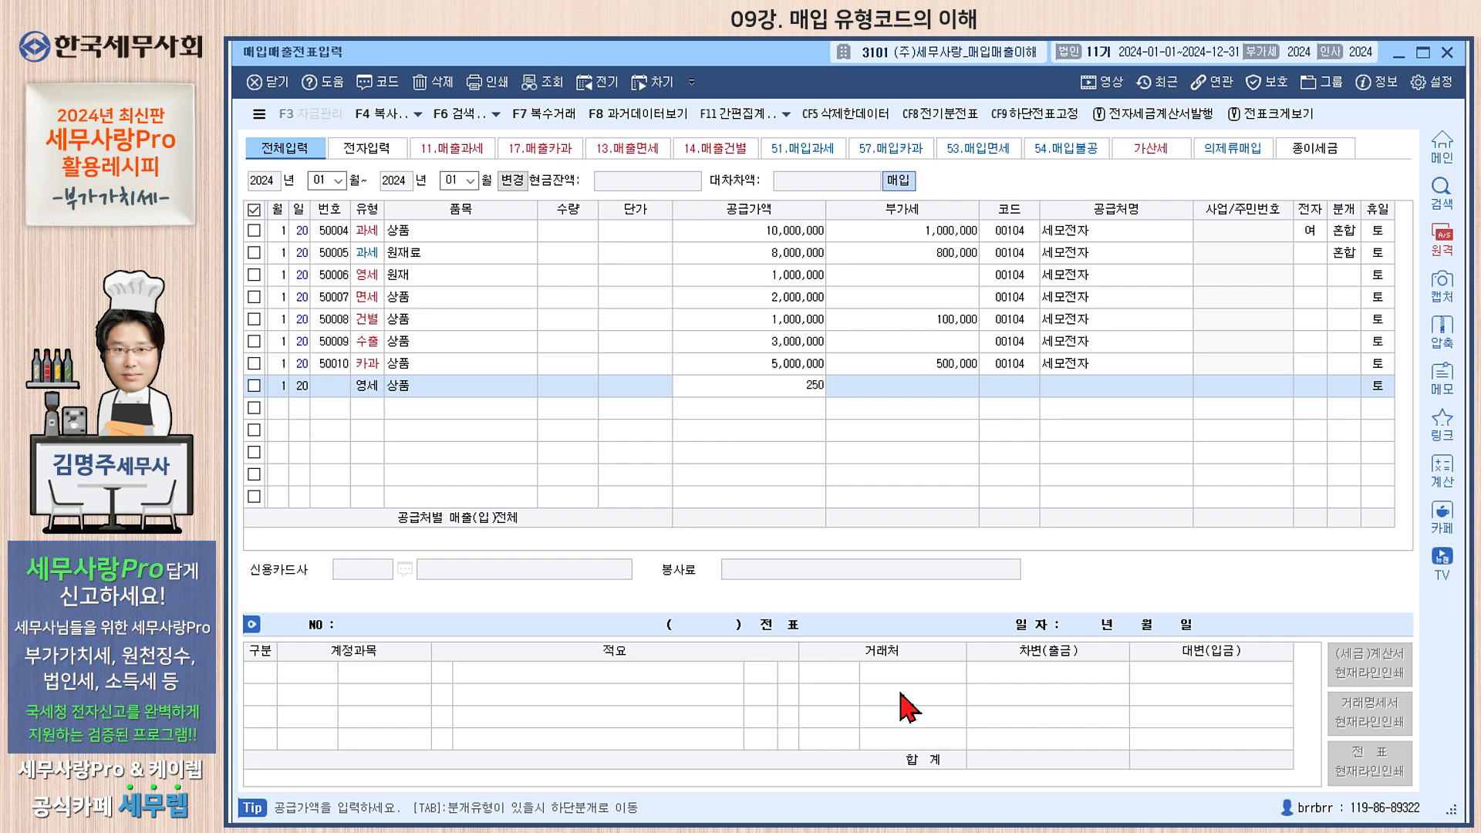
text(500,000)
key(Return)
key(Return)
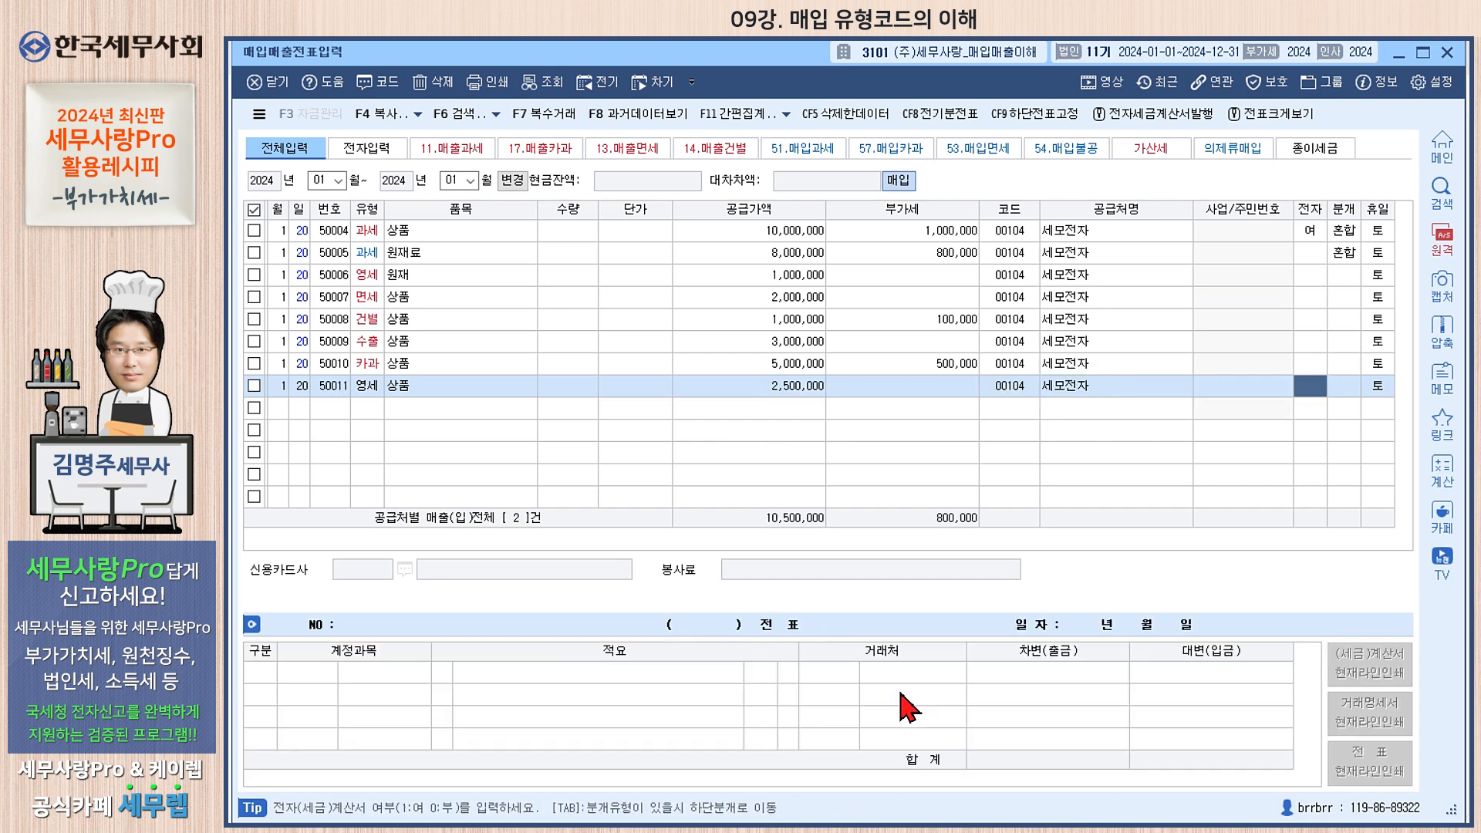
key(Return)
key(Return)
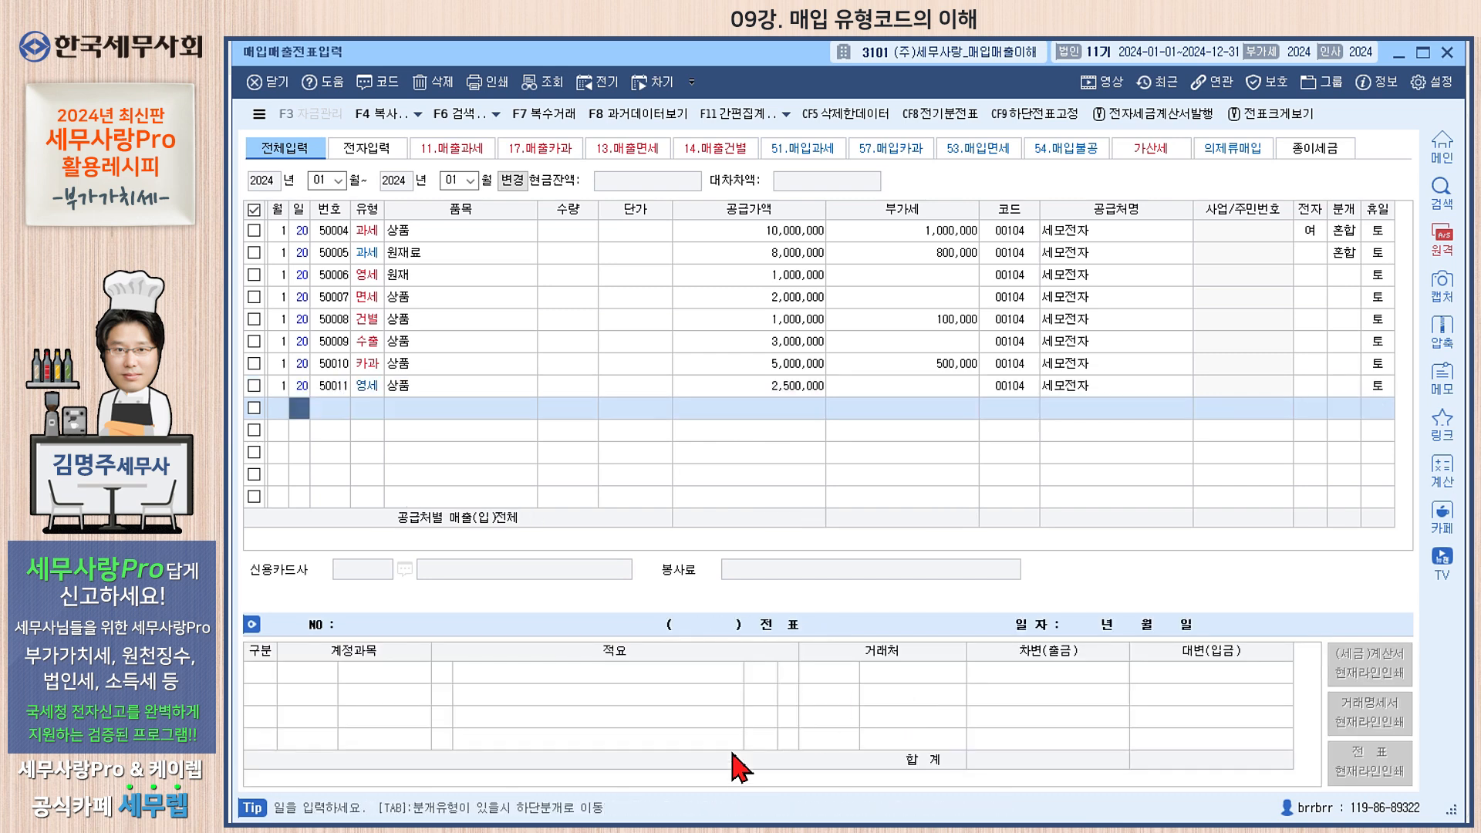
- Reload the VAT return and check how the zero-rated purchase affects the general purchases amount and tax on row 10
click(370, 391)
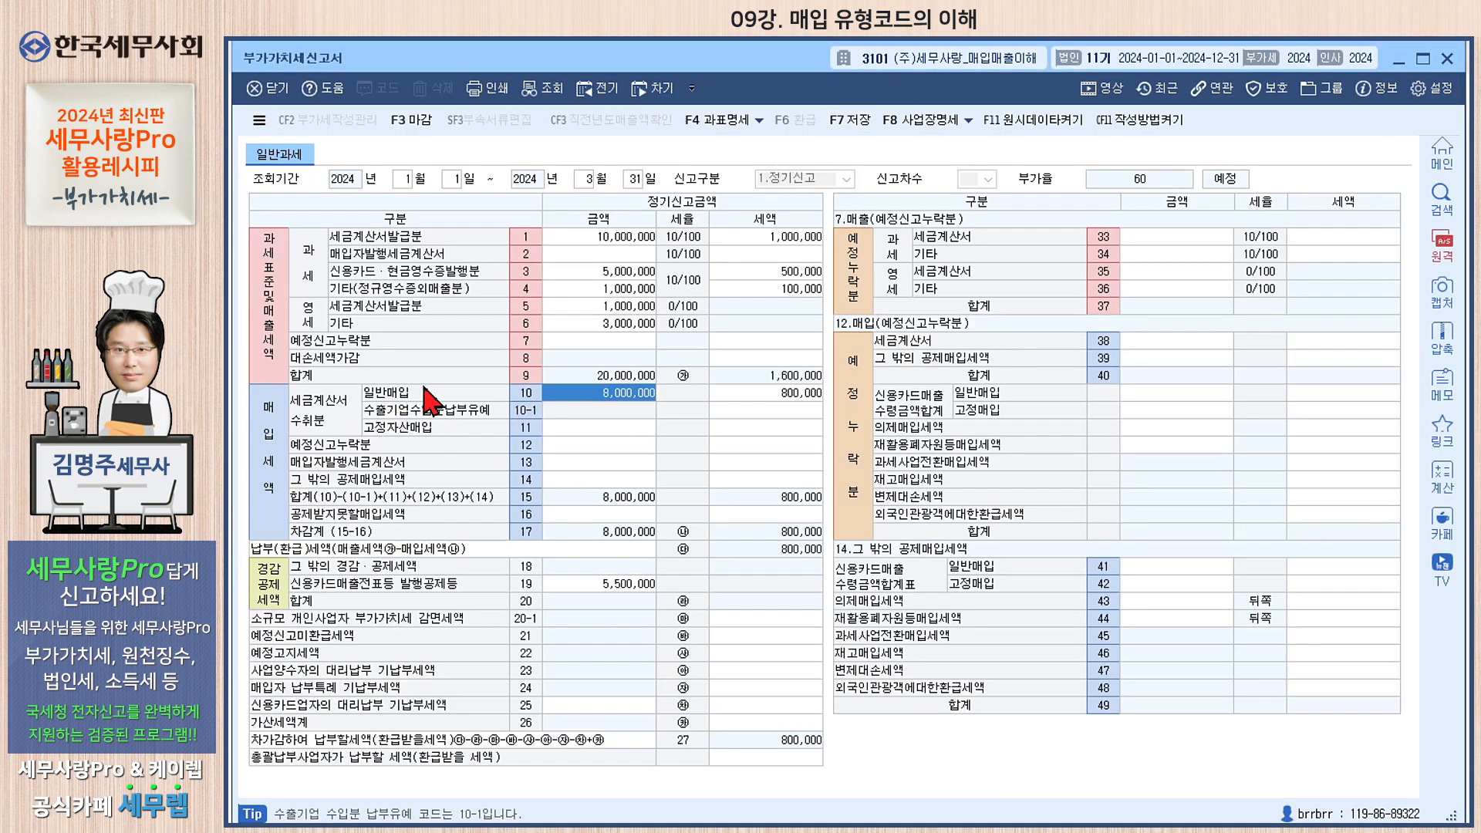
click(550, 87)
click(613, 395)
click(802, 395)
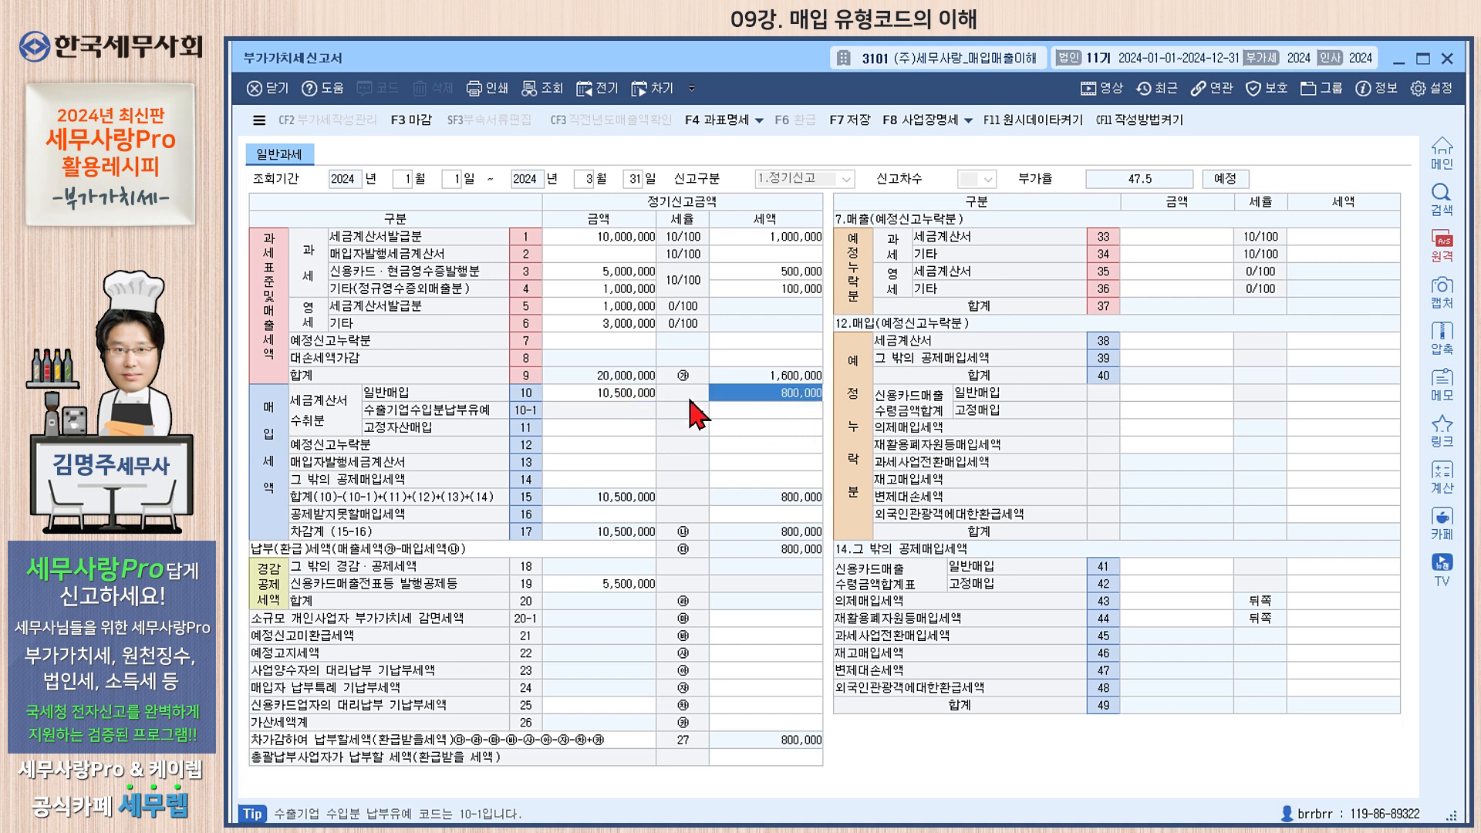
click(638, 395)
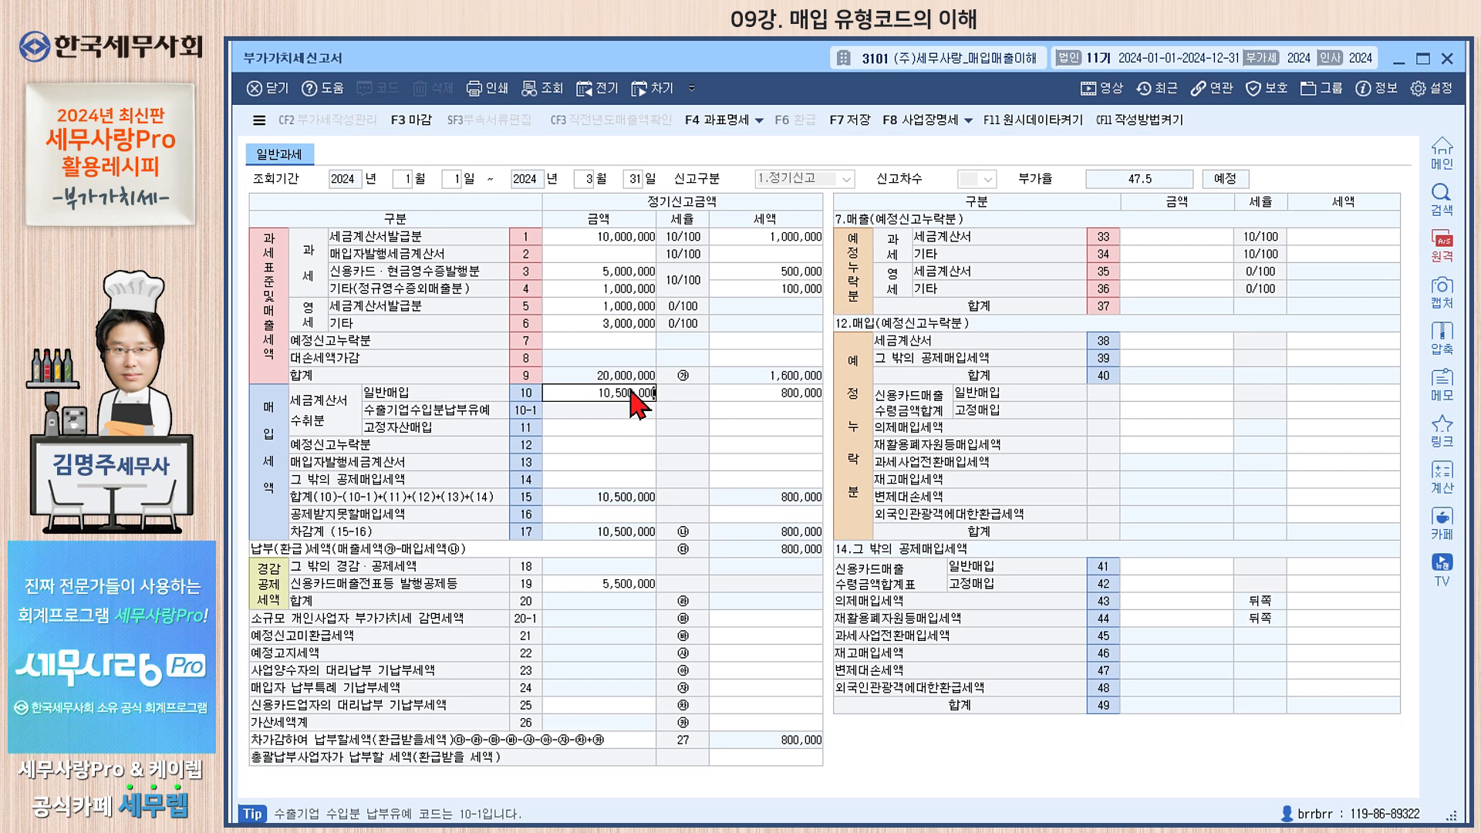
click(767, 395)
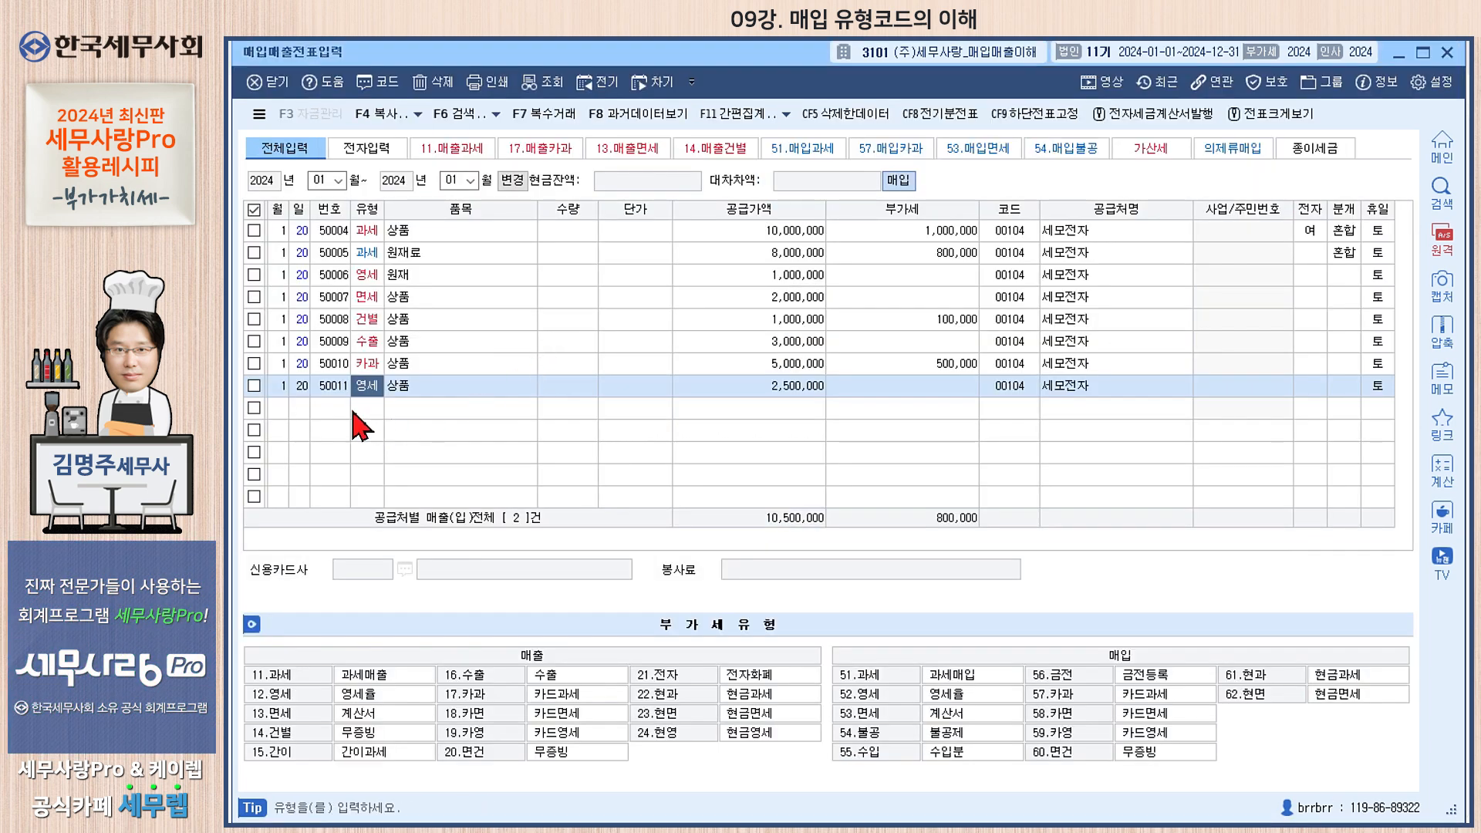
- Start another purchase line dated January 20 with type 53.면세 and item 화환, leaving quantity and unit price empty
click(300, 409)
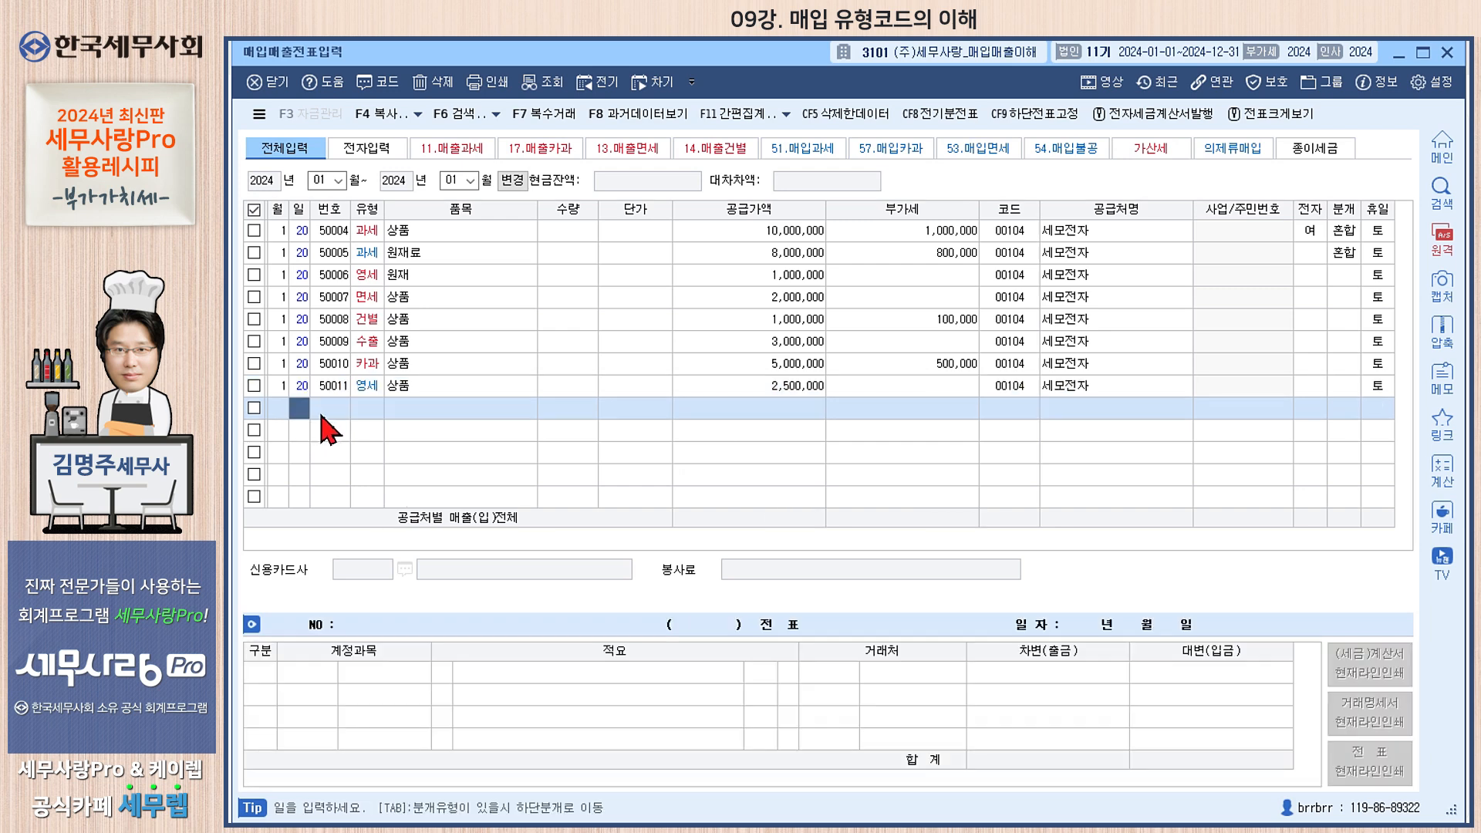
text(20)
key(Return)
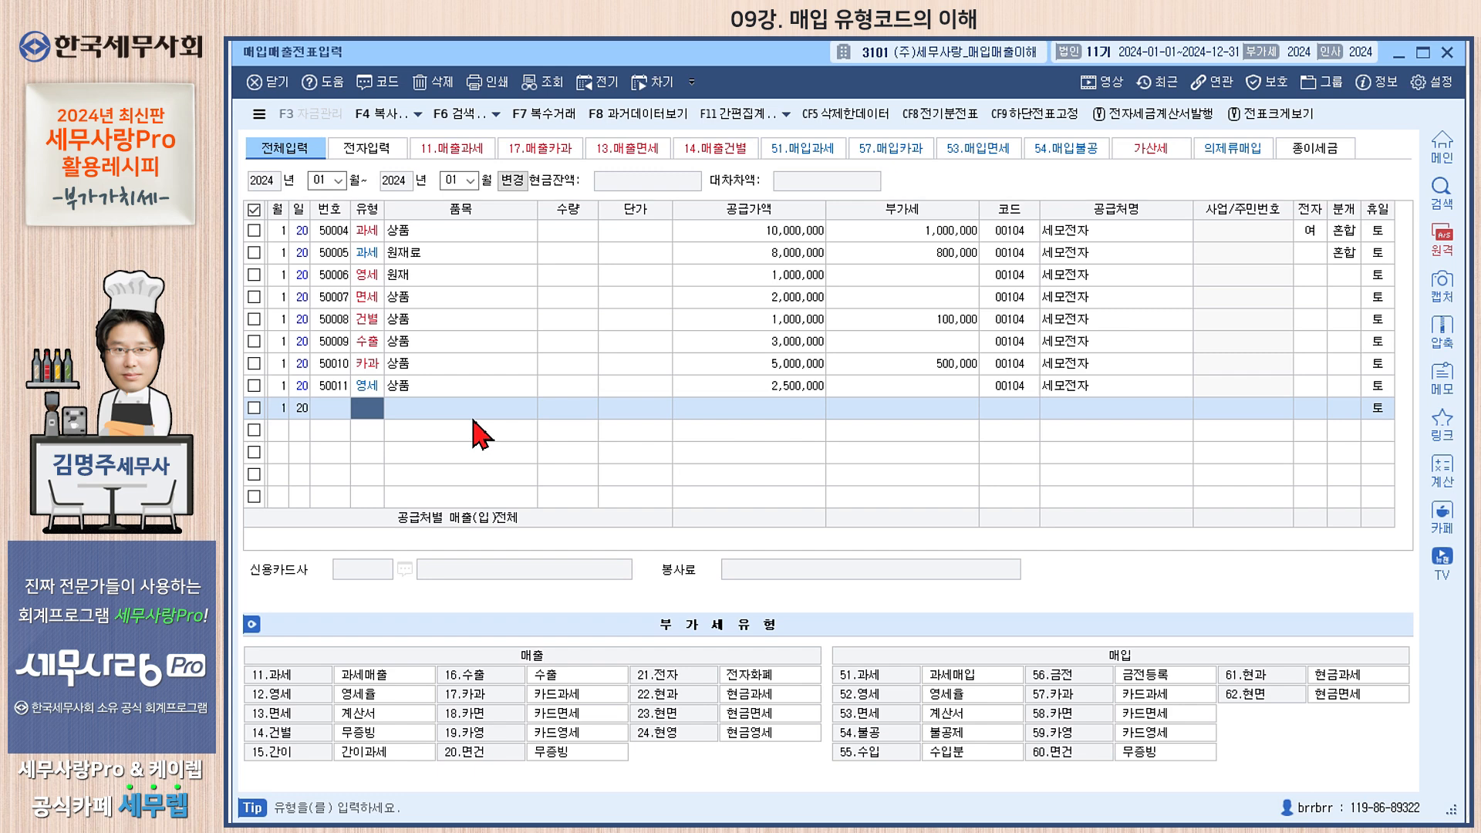
text(53)
key(Return)
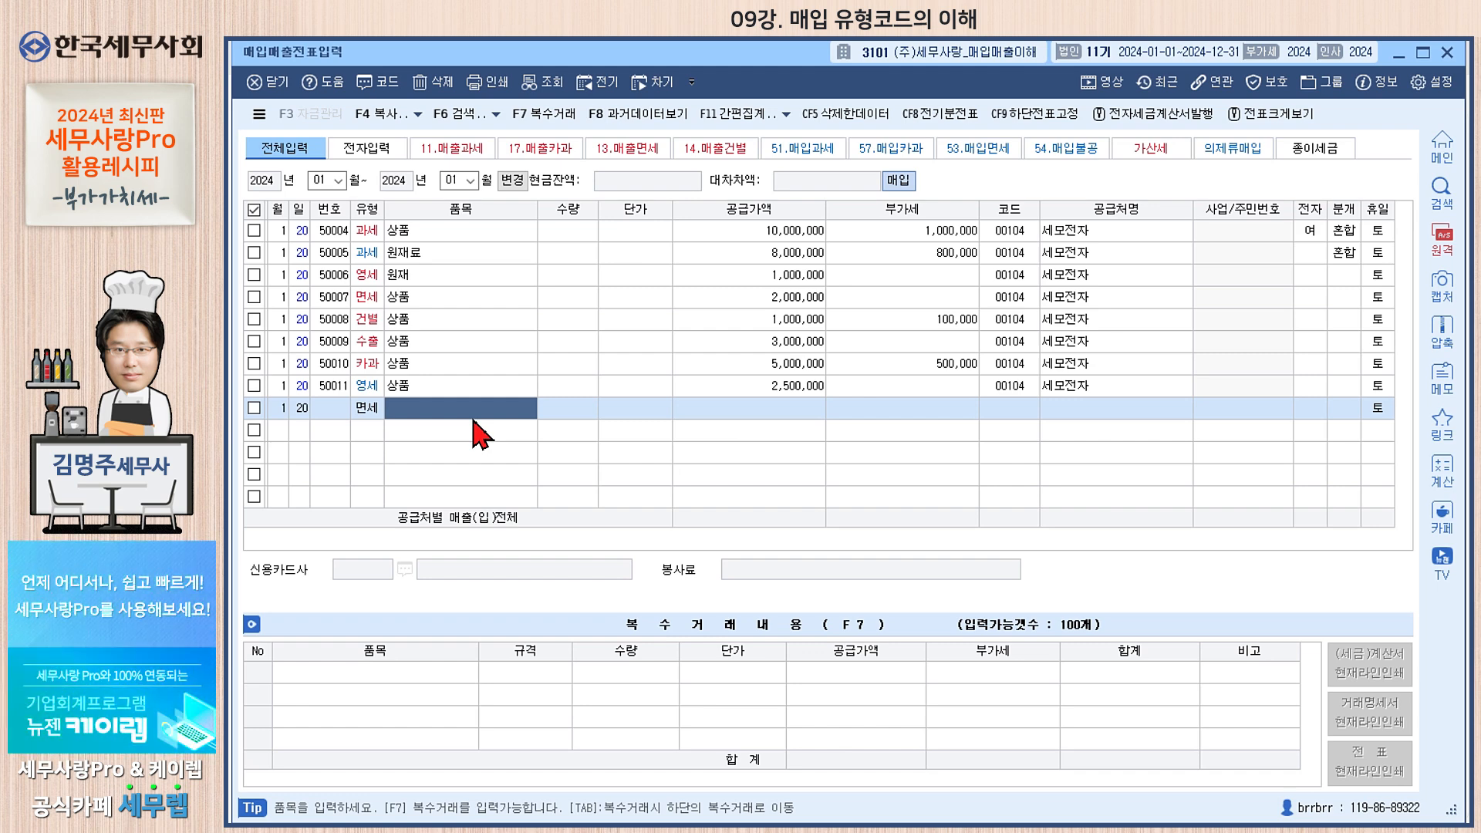
text(꼬)
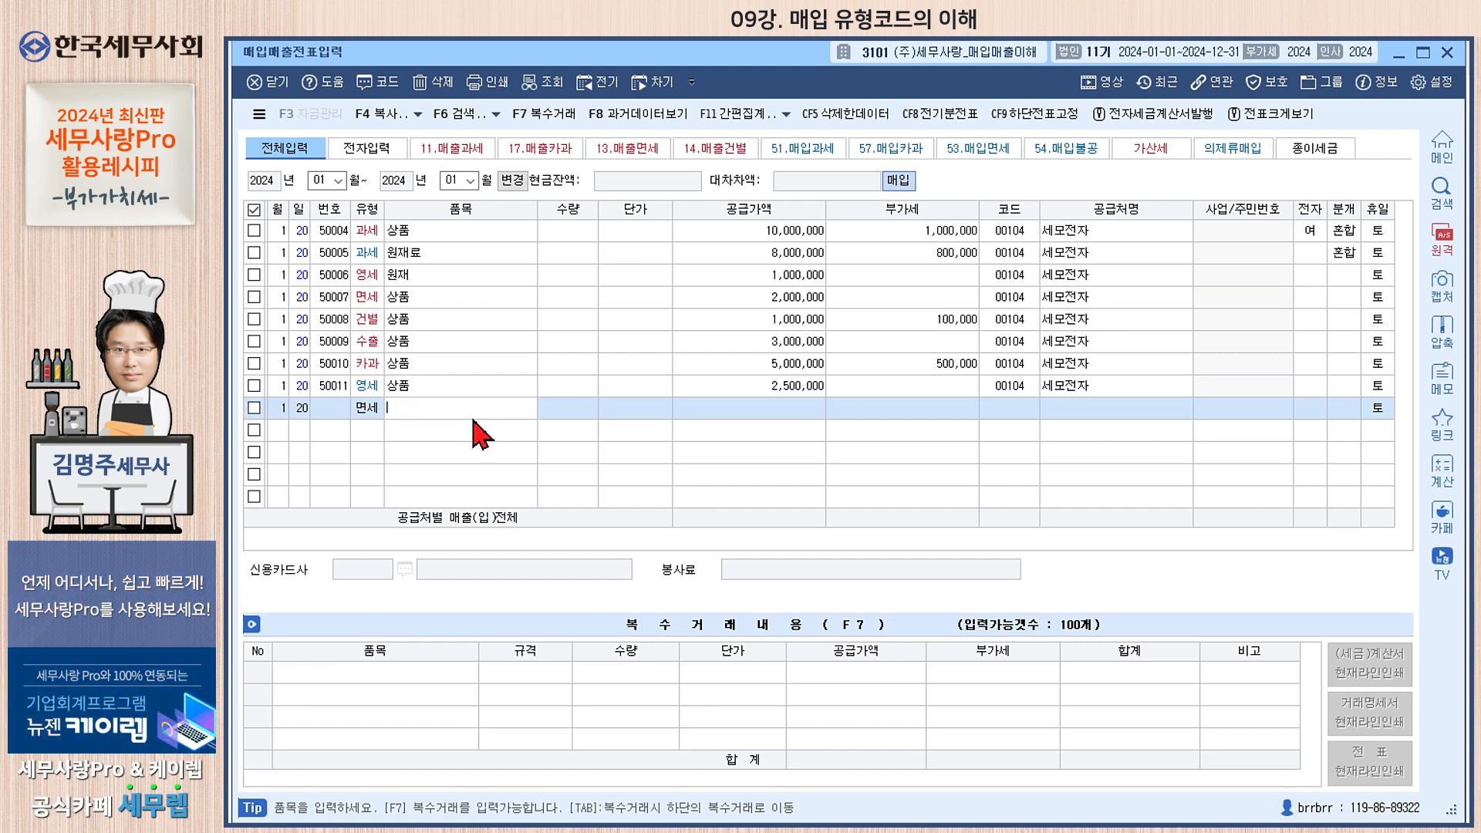
text(환)
key(Return)
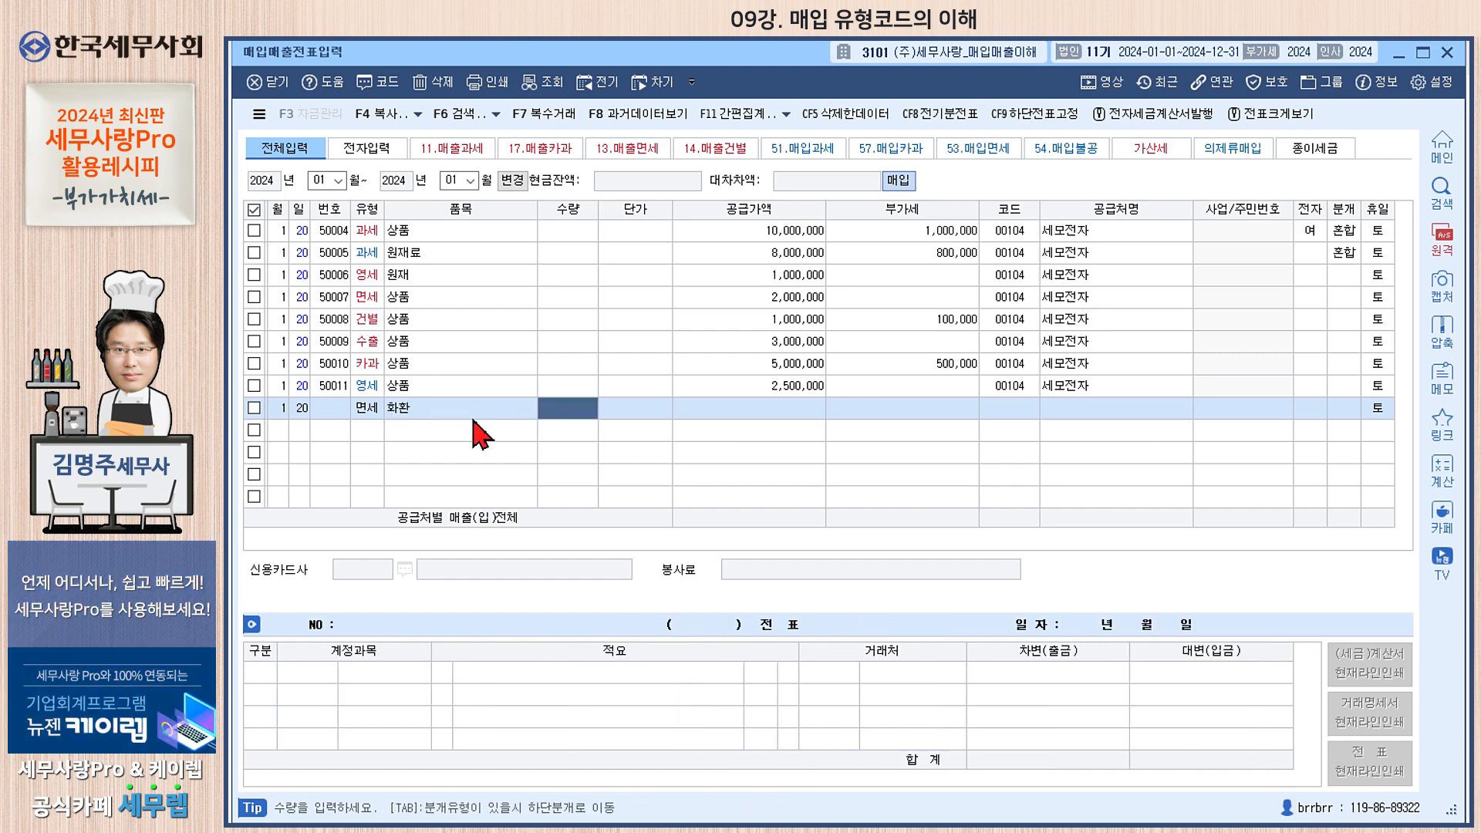
key(Return)
key(Return)
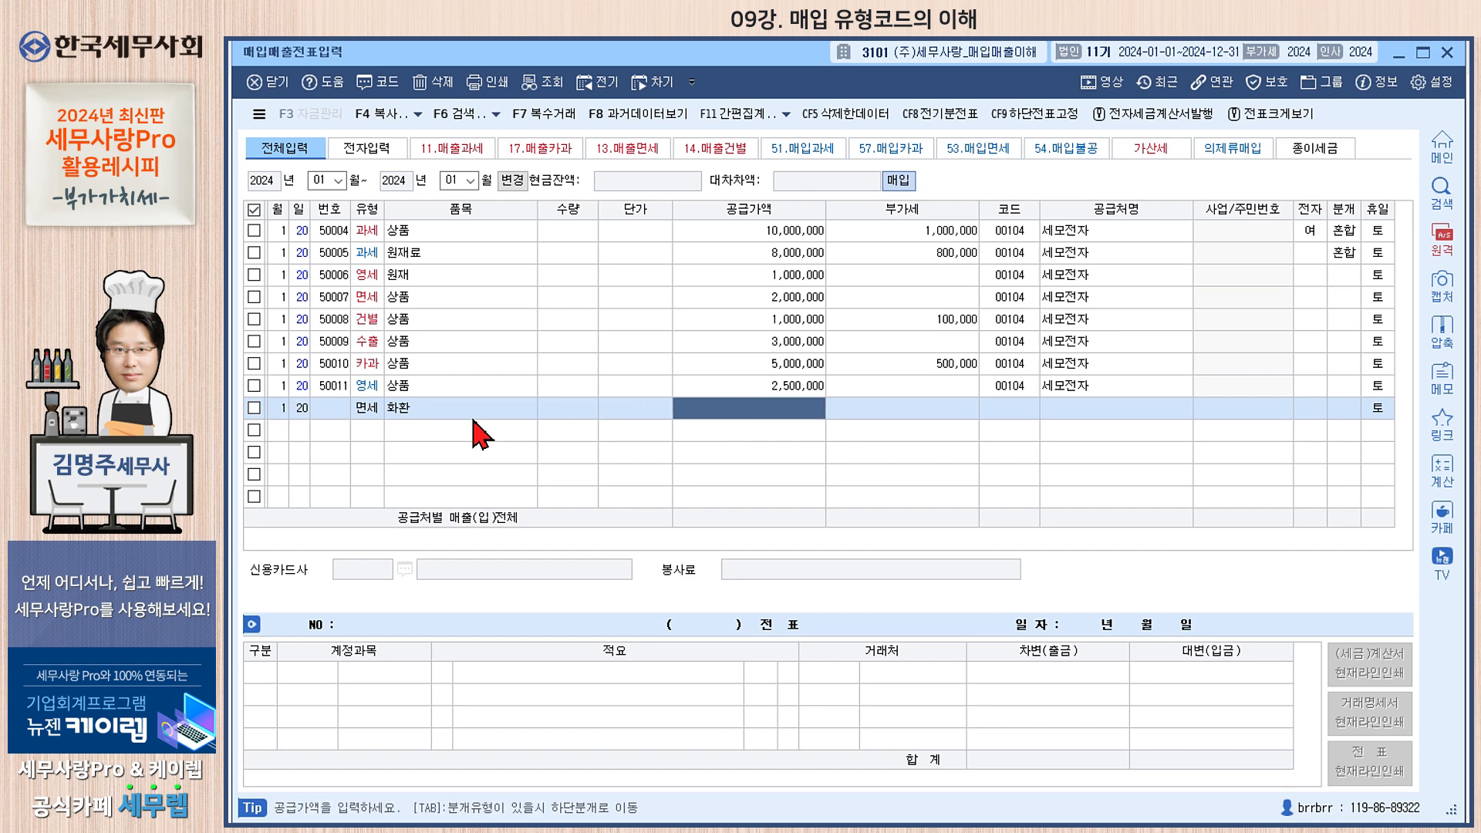
- Complete the tax-exempt 화환 line with a supply amount of 500,000 and supplier 세모전자
text(500,000)
key(Return)
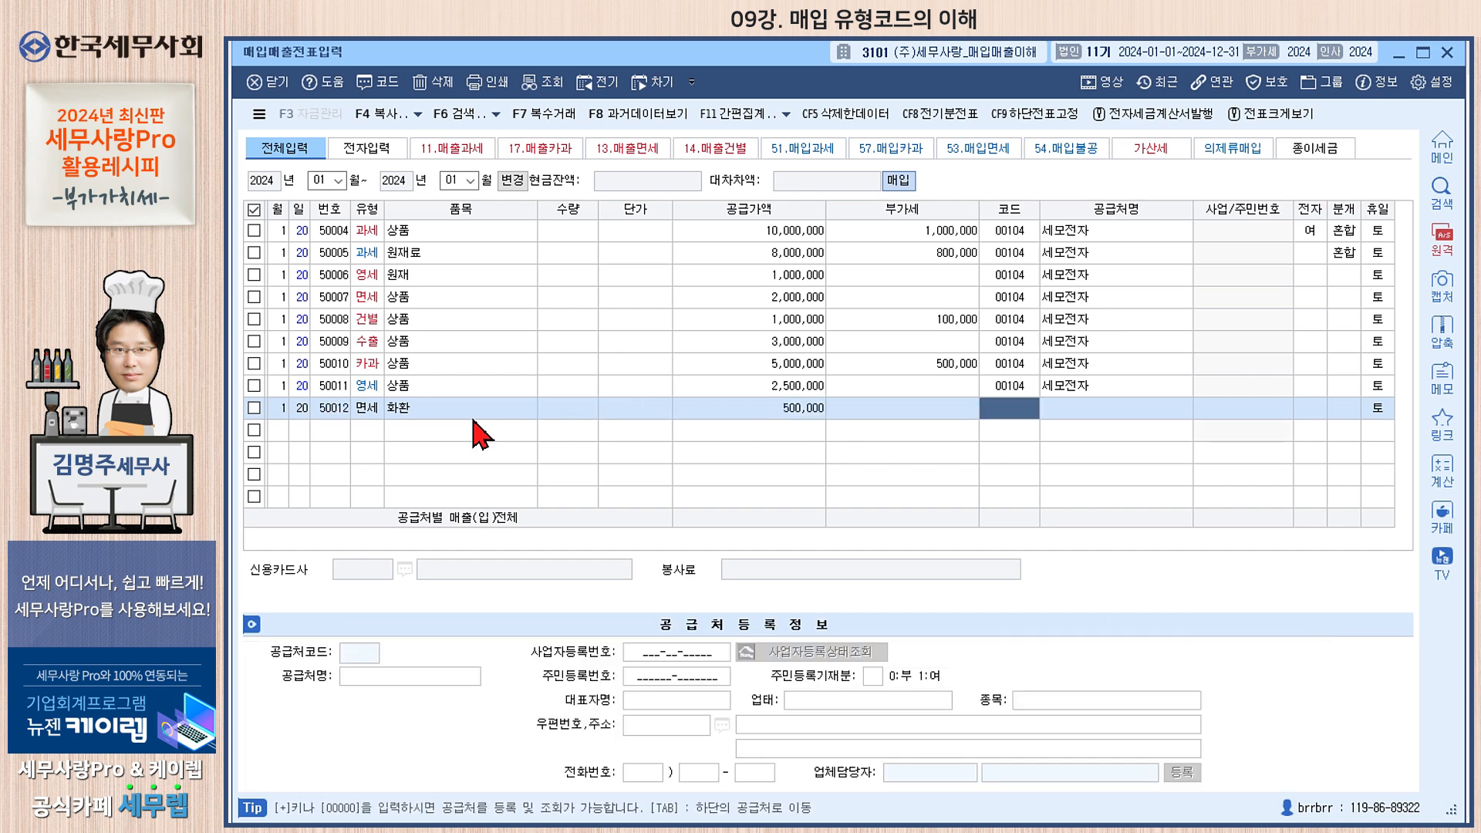
key(Return)
key(Return)
key(Return)
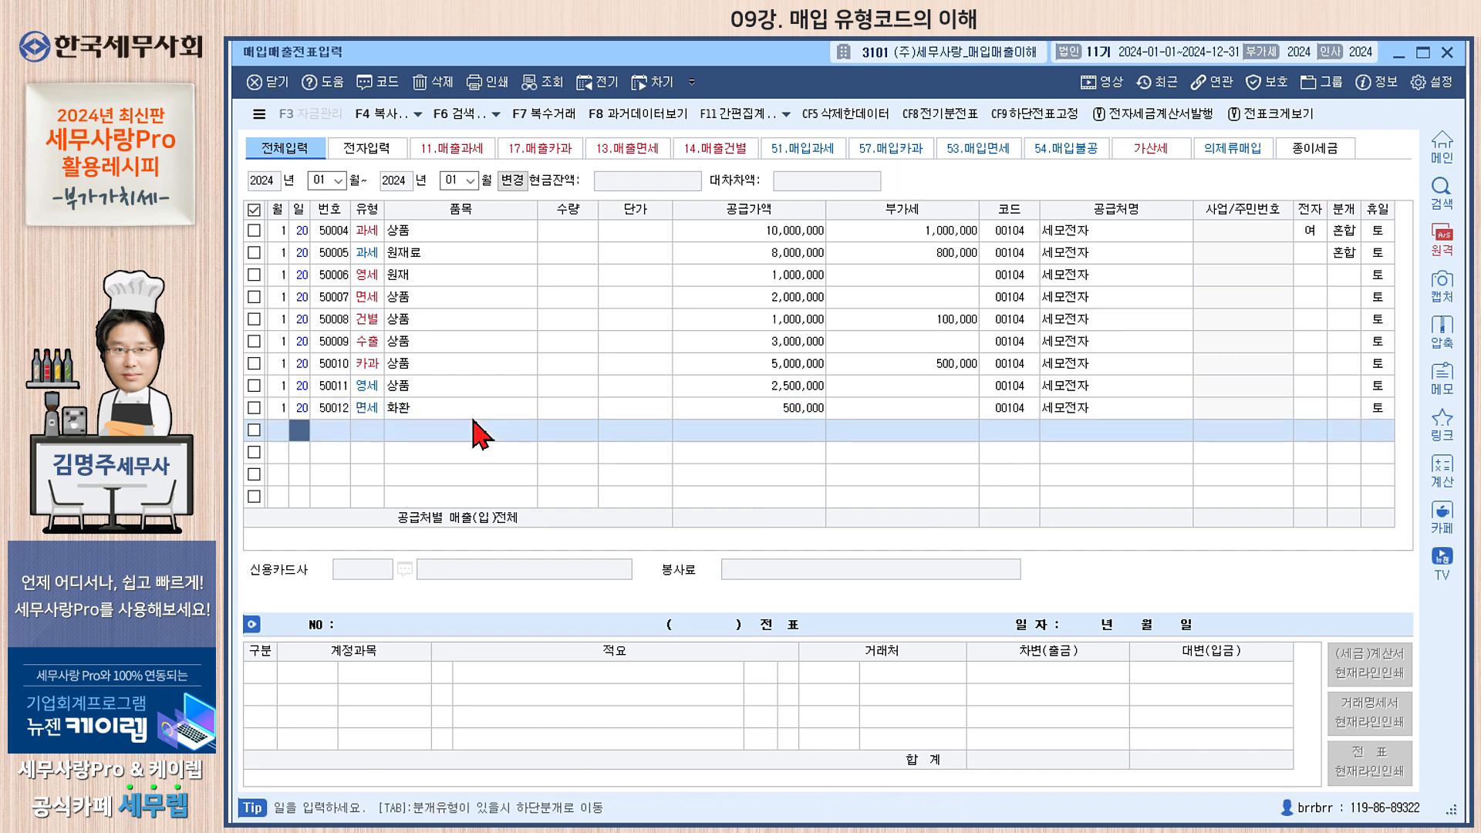
- Check the 화환 purchase against the received-invoice amount (86.계산서수취금액) in the VAT return's tax base statement (과세표준명세)
click(420, 407)
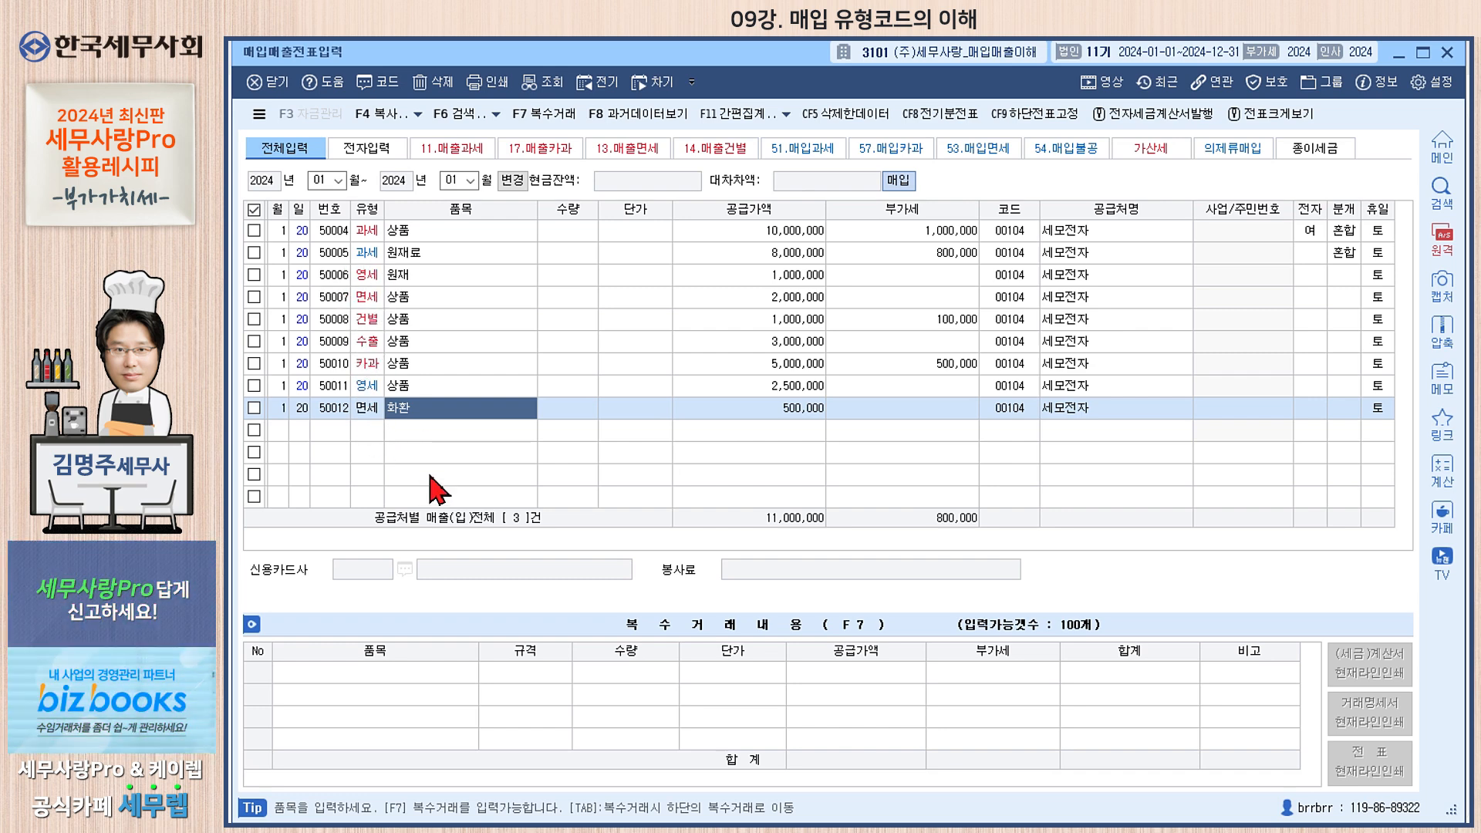
click(550, 403)
click(485, 407)
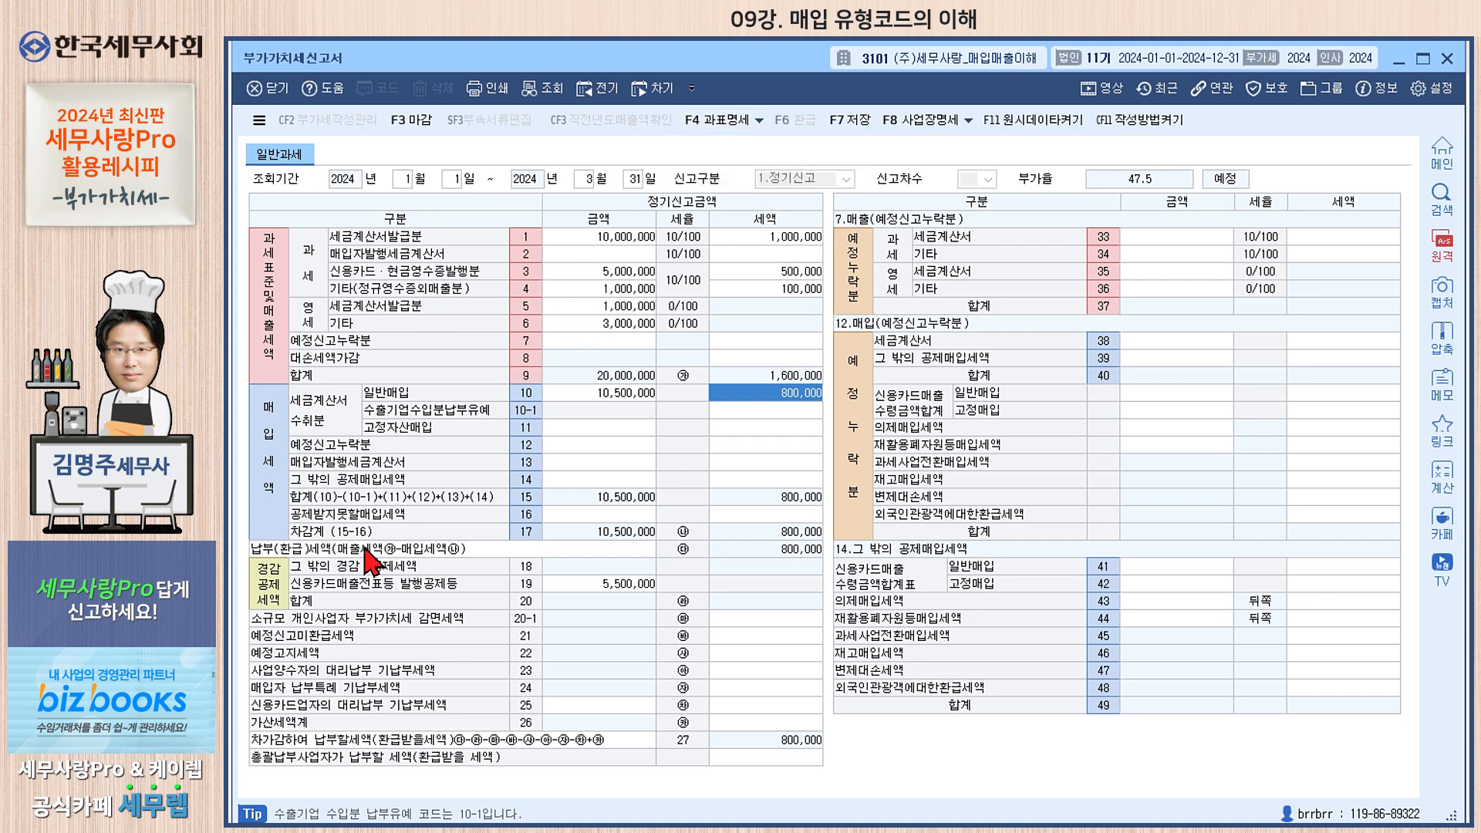
click(708, 120)
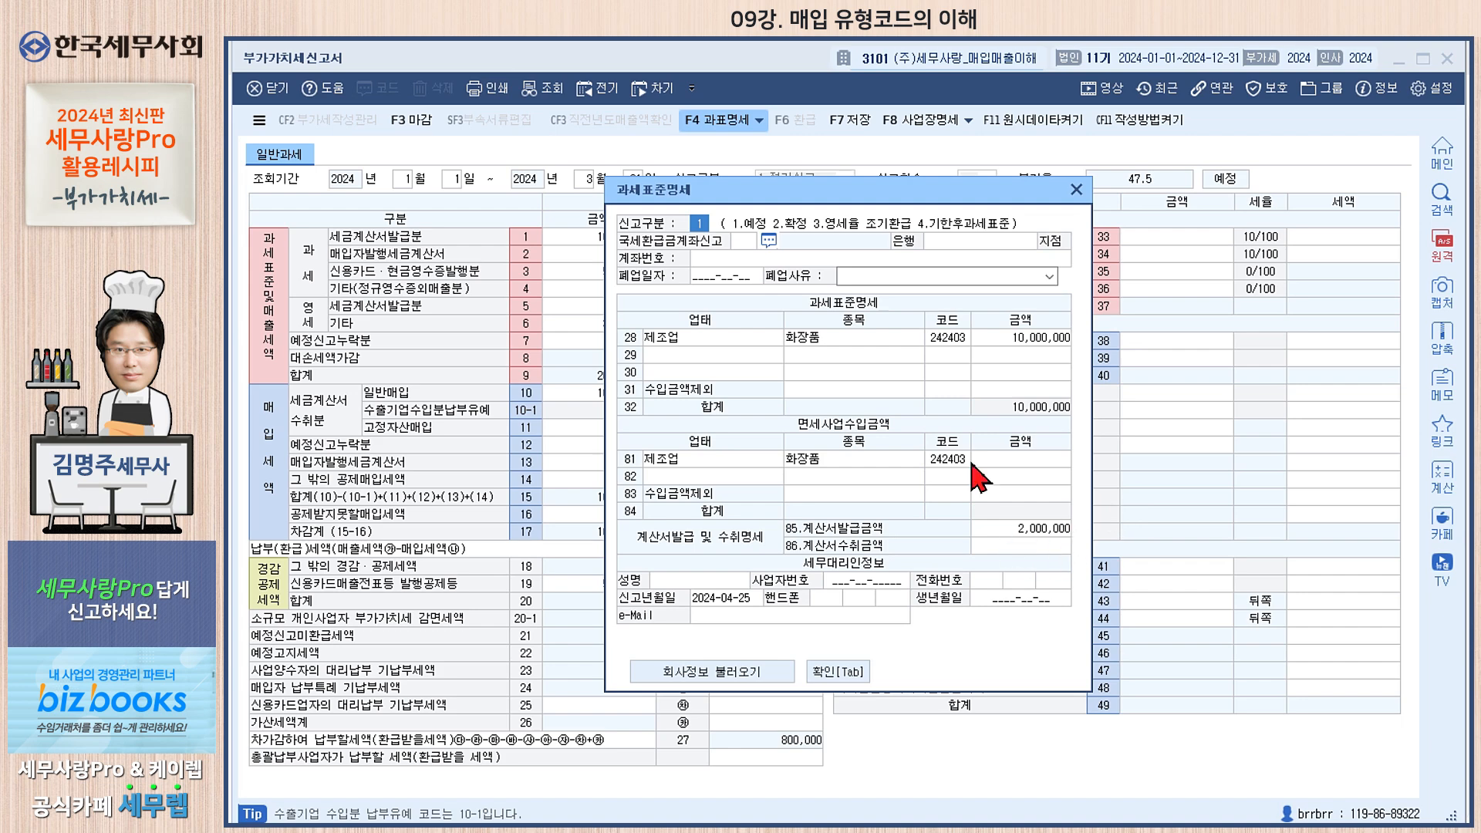
click(1076, 190)
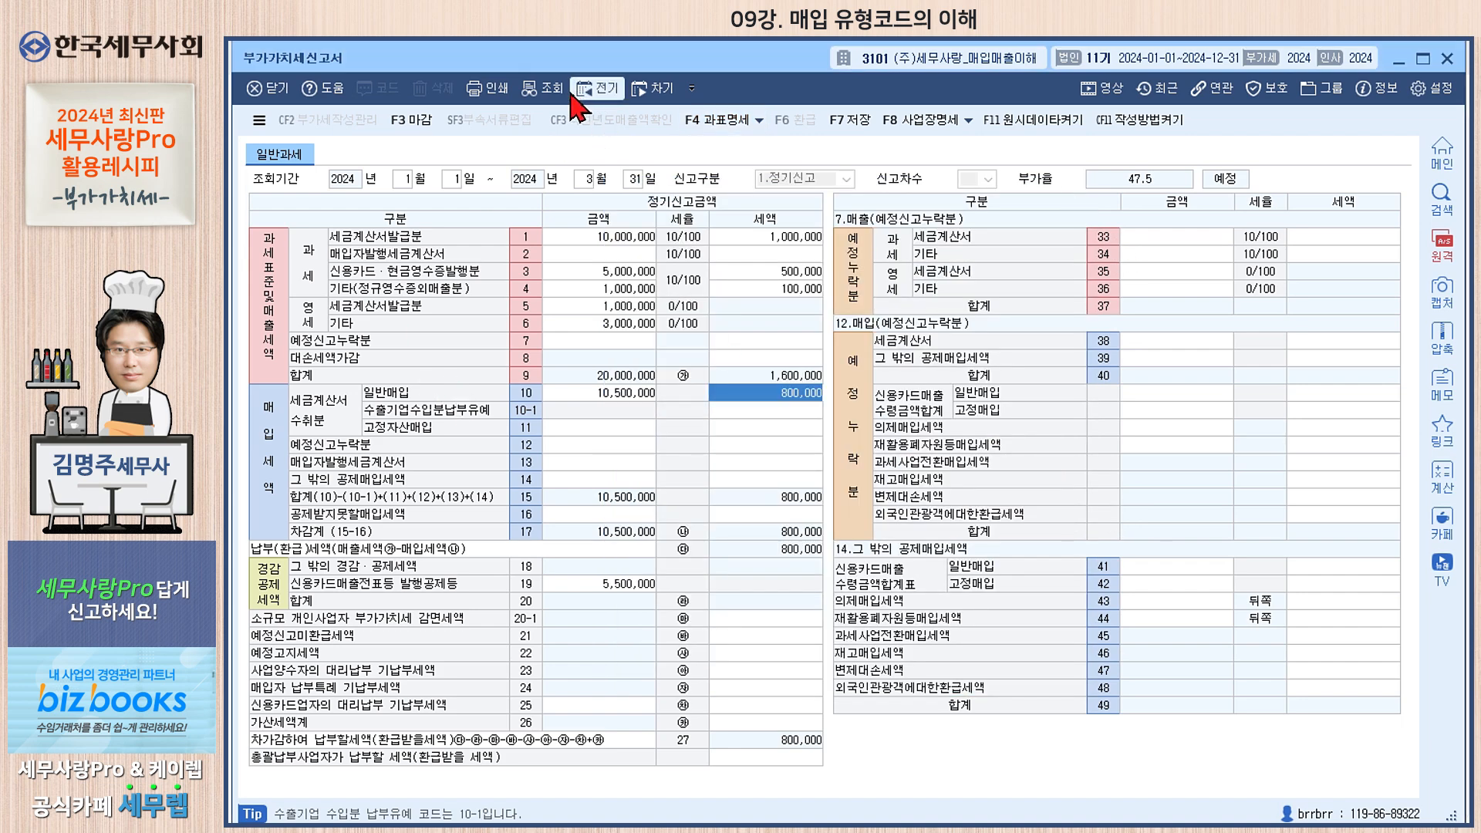
click(716, 120)
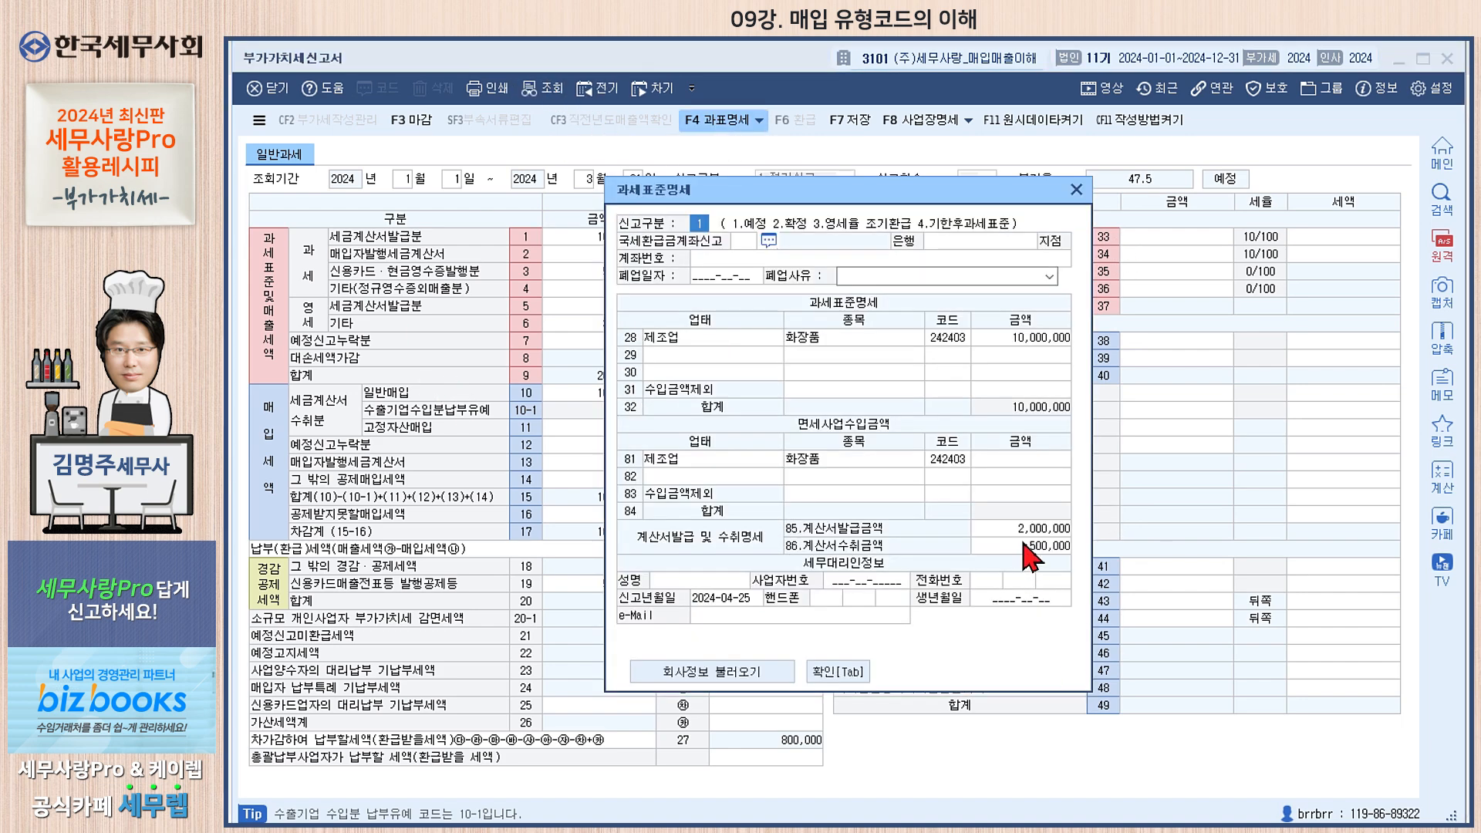
click(1076, 189)
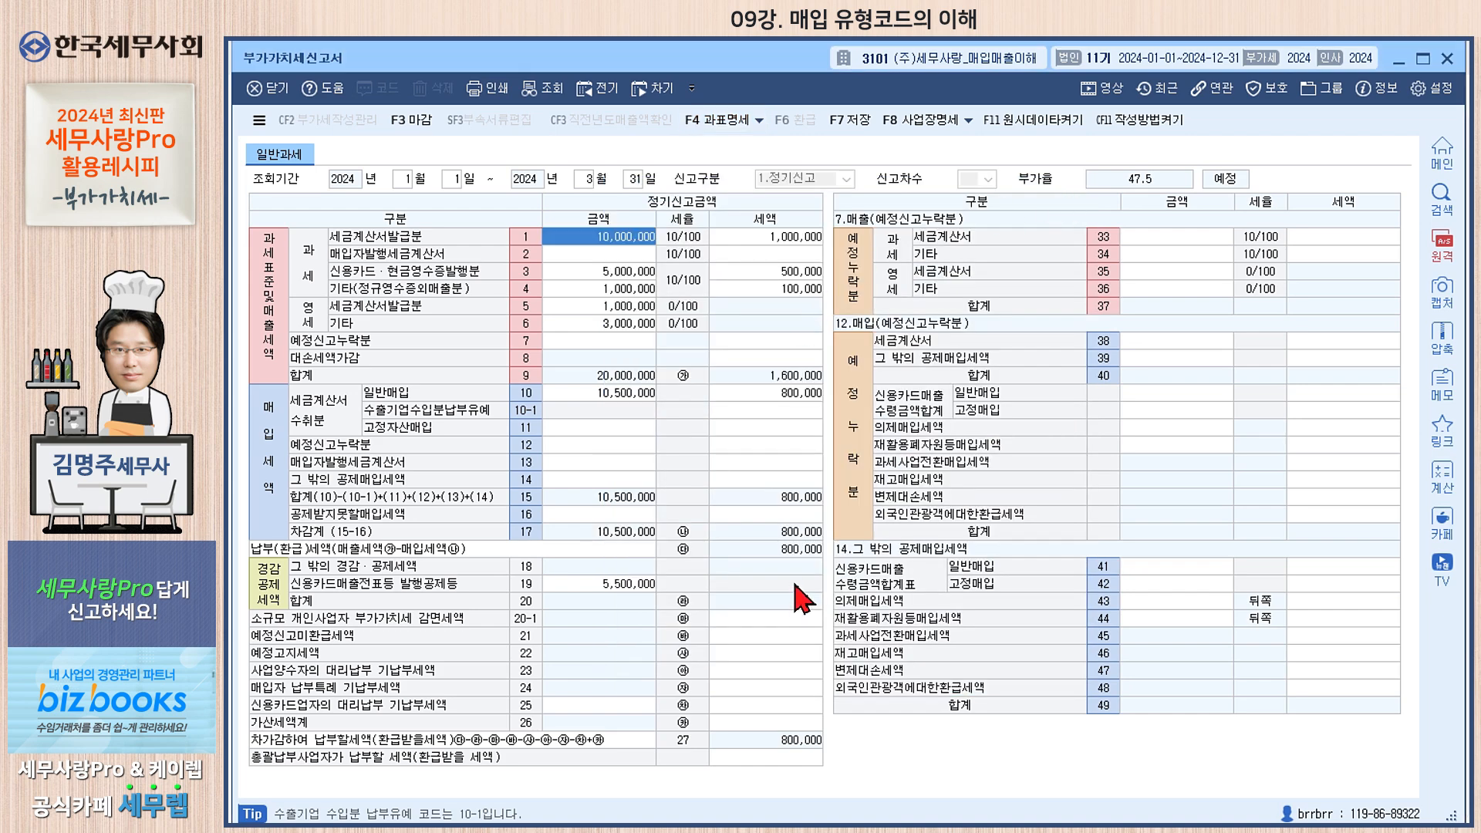
key(Escape)
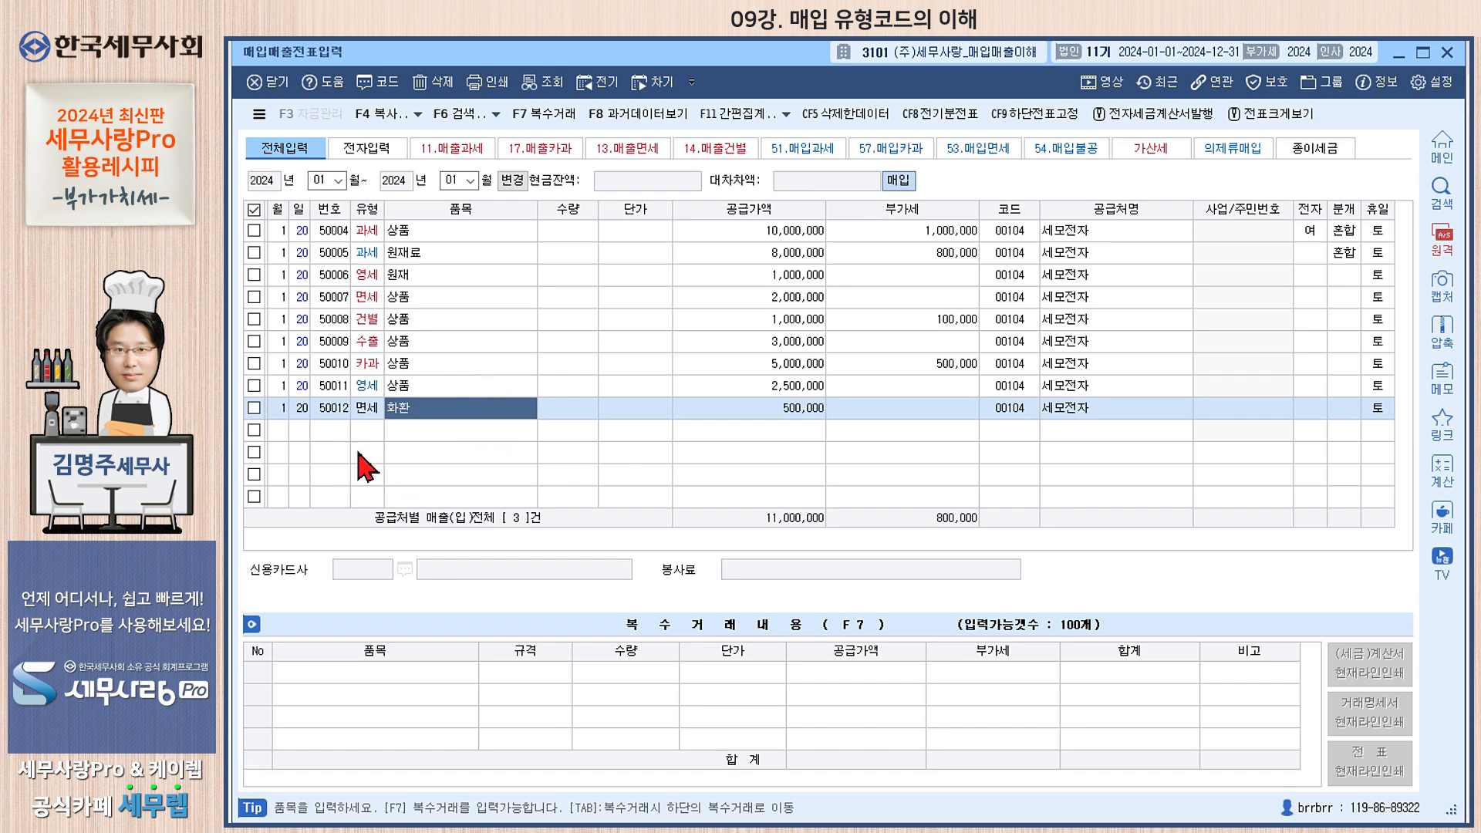
- Start a new purchase line dated January 20 with type 54.불공
key(Down)
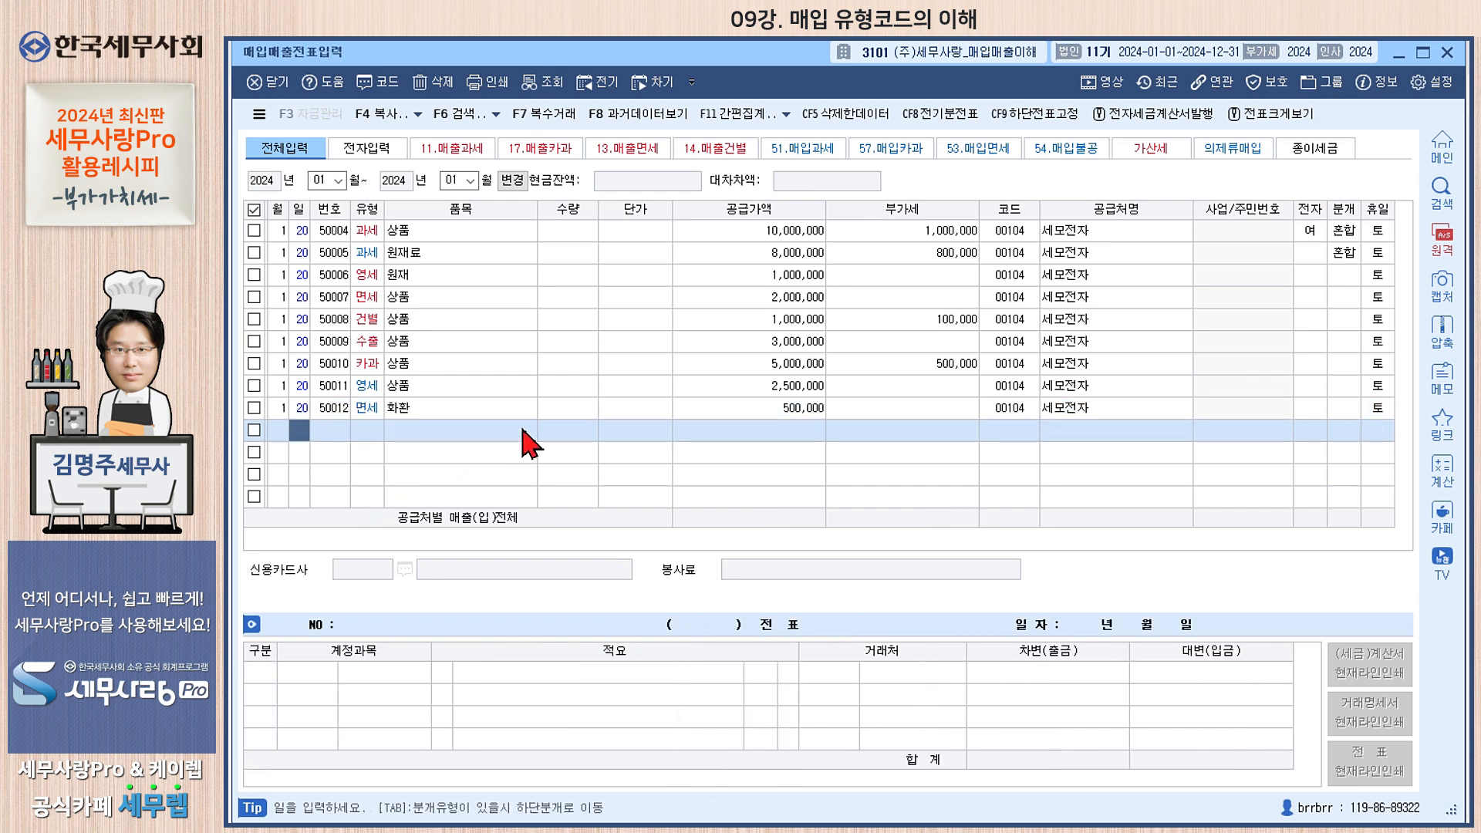
key(Return)
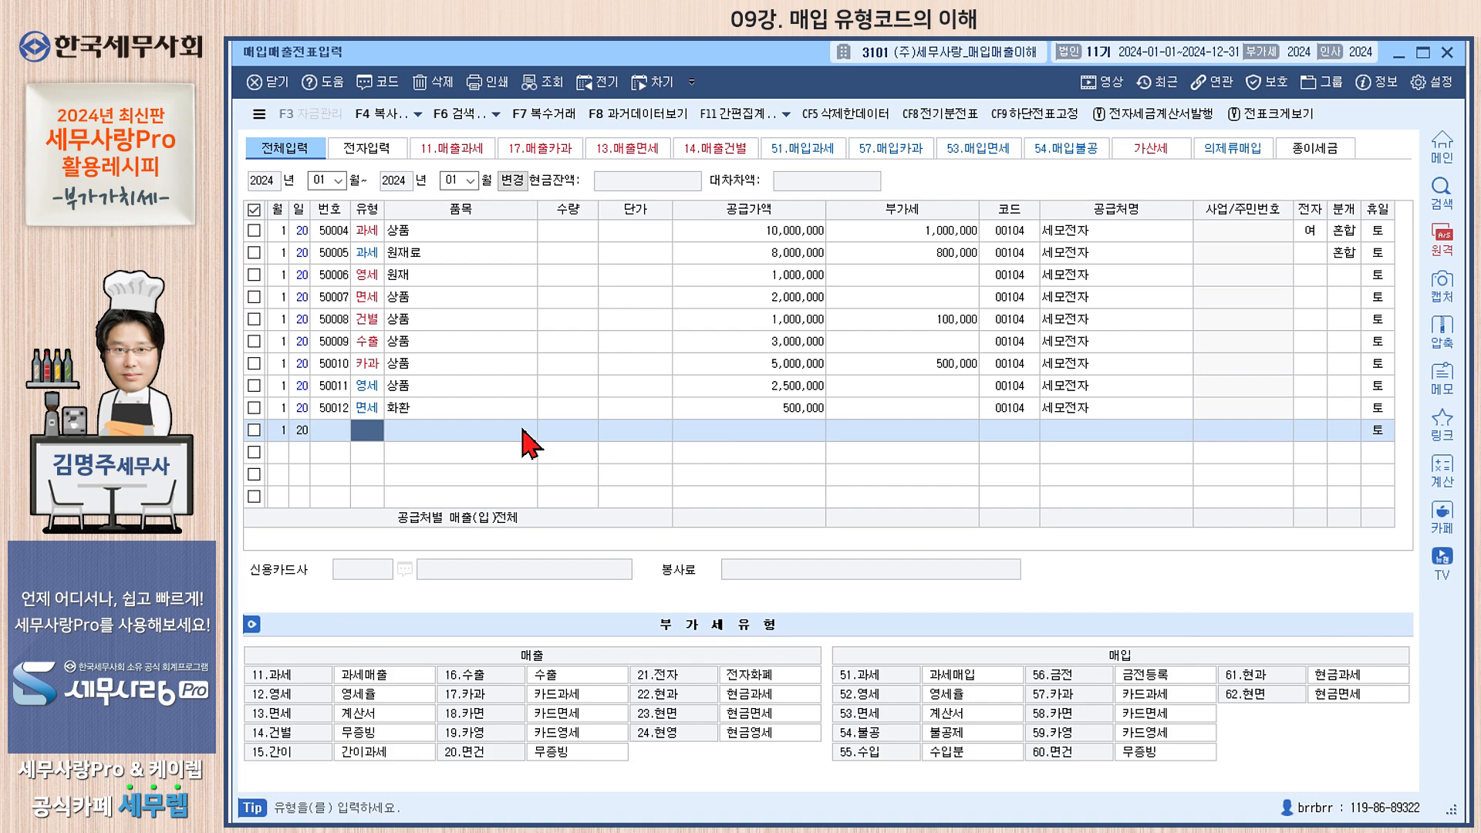
text(53)
key(Return)
click(351, 438)
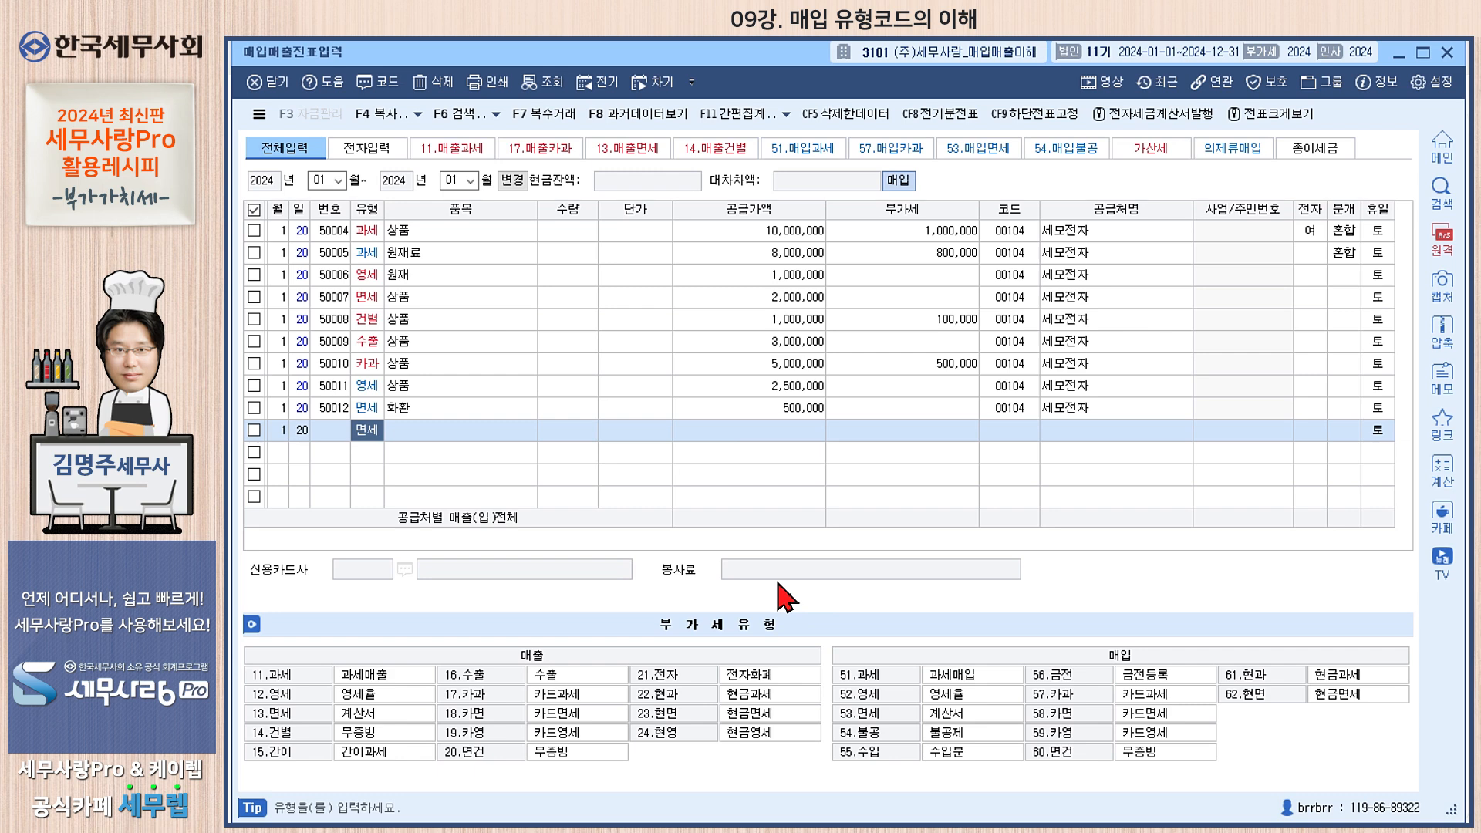
text(54)
key(Return)
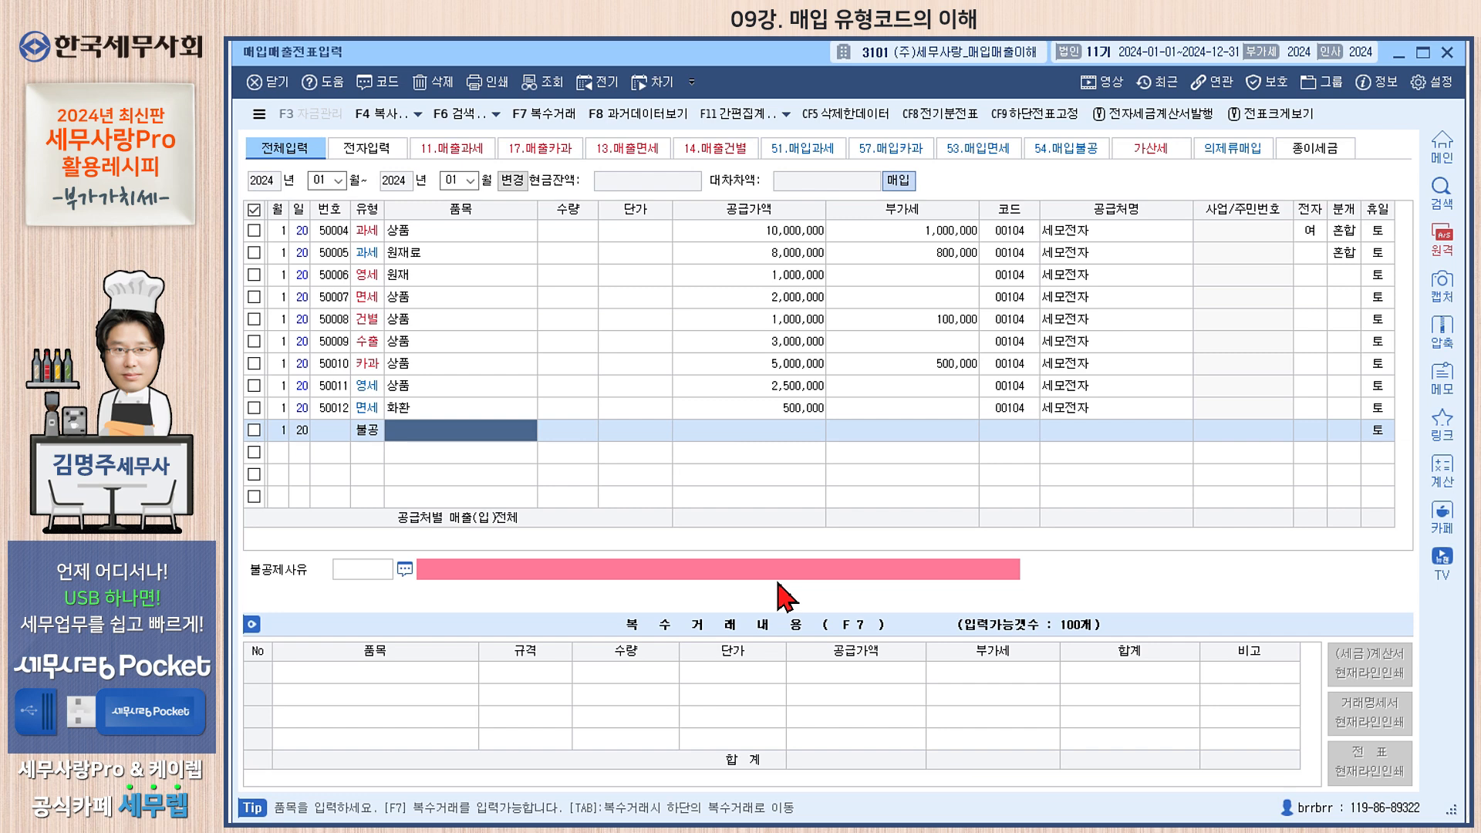
- Enter 접대비 as the item of the non-deductible purchase line, leaving quantity and unit price empty
text(저)
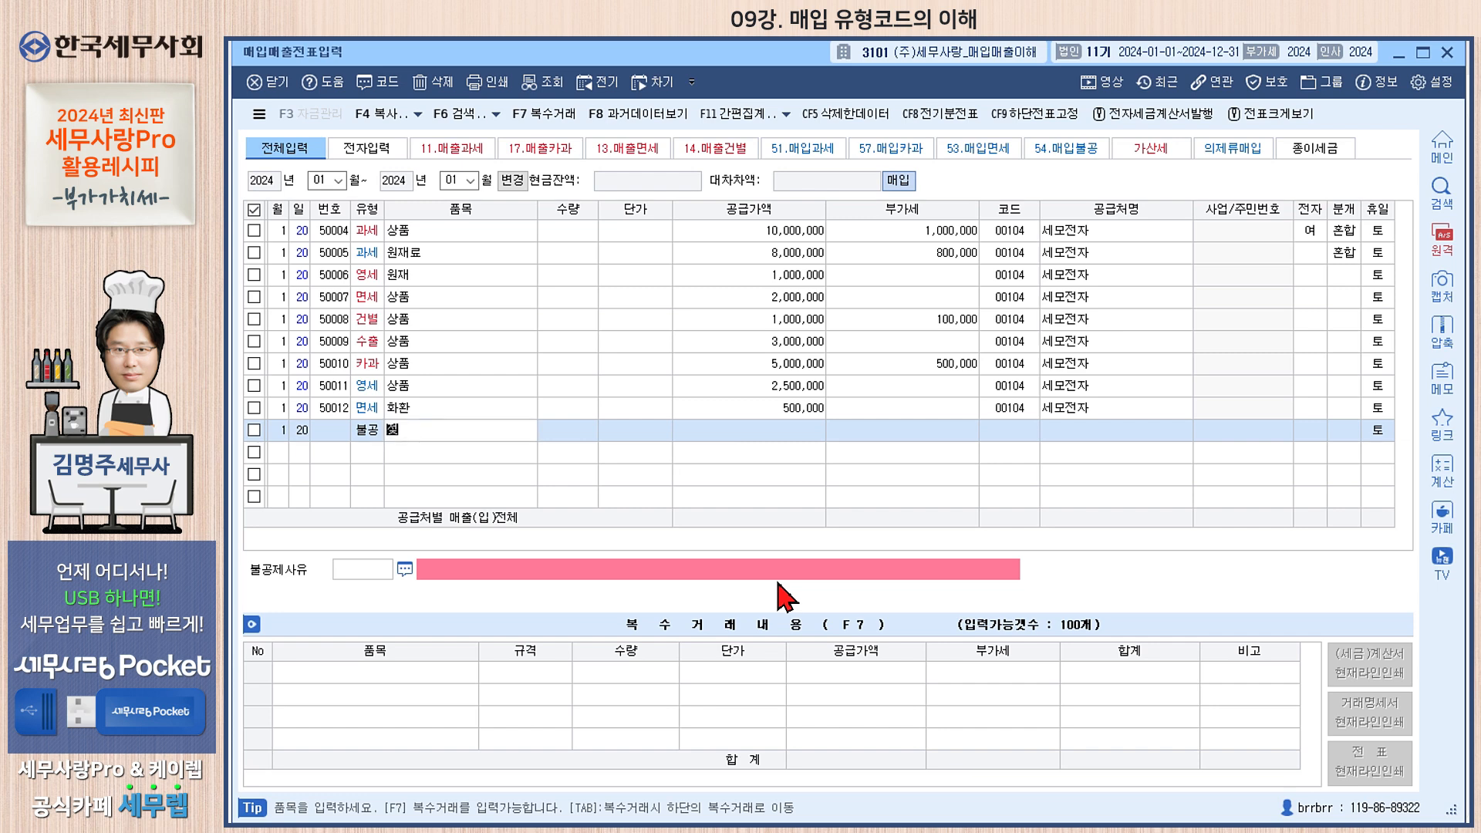
text(ㄷ)
key(Return)
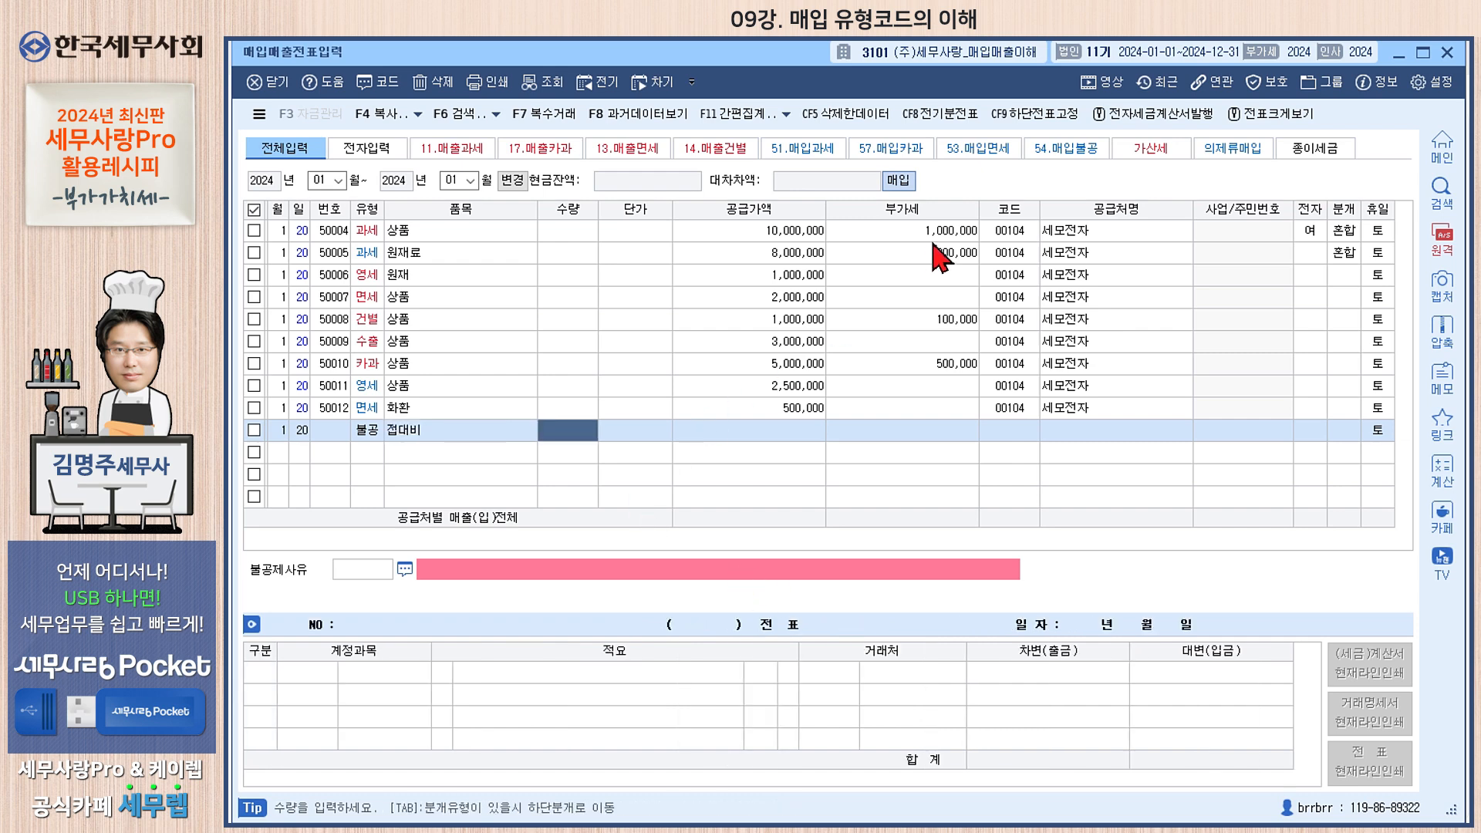
key(Return)
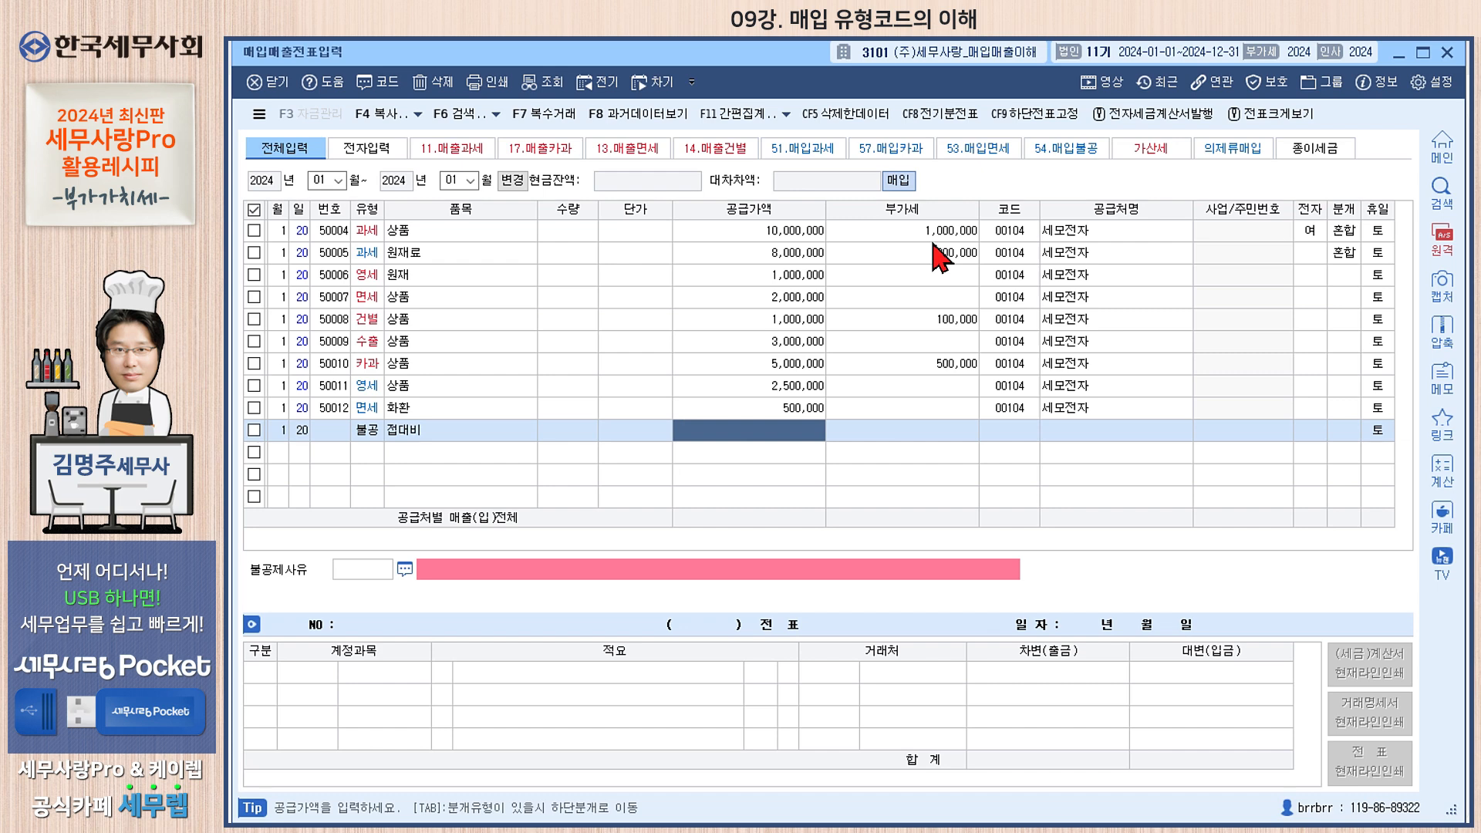
- Enter a supply amount of 800,000 and supplier 세모전자 on the non-deductible 접대비 line
text(1)
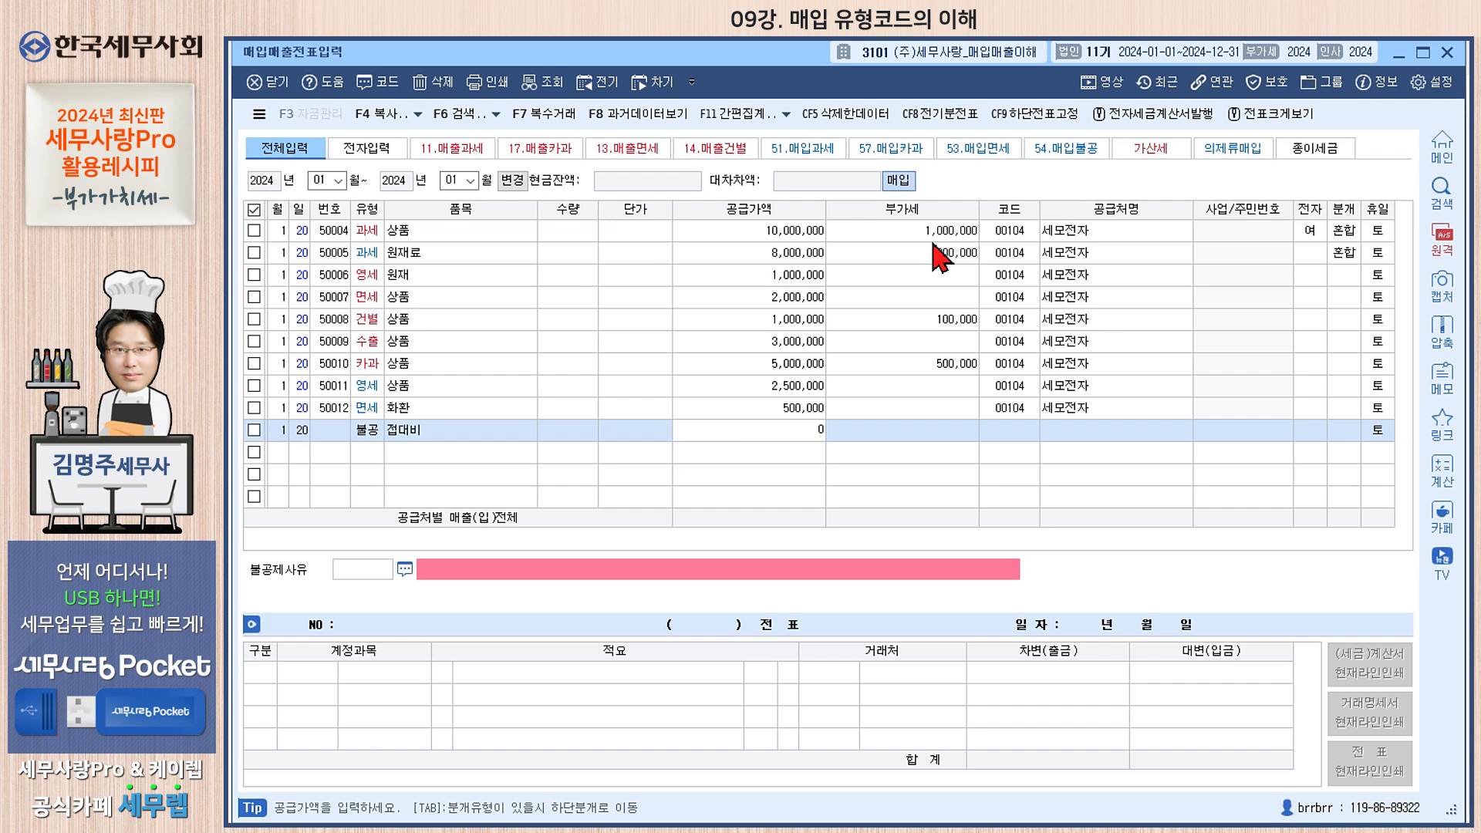
key(Return)
key(Return)
key(Return)
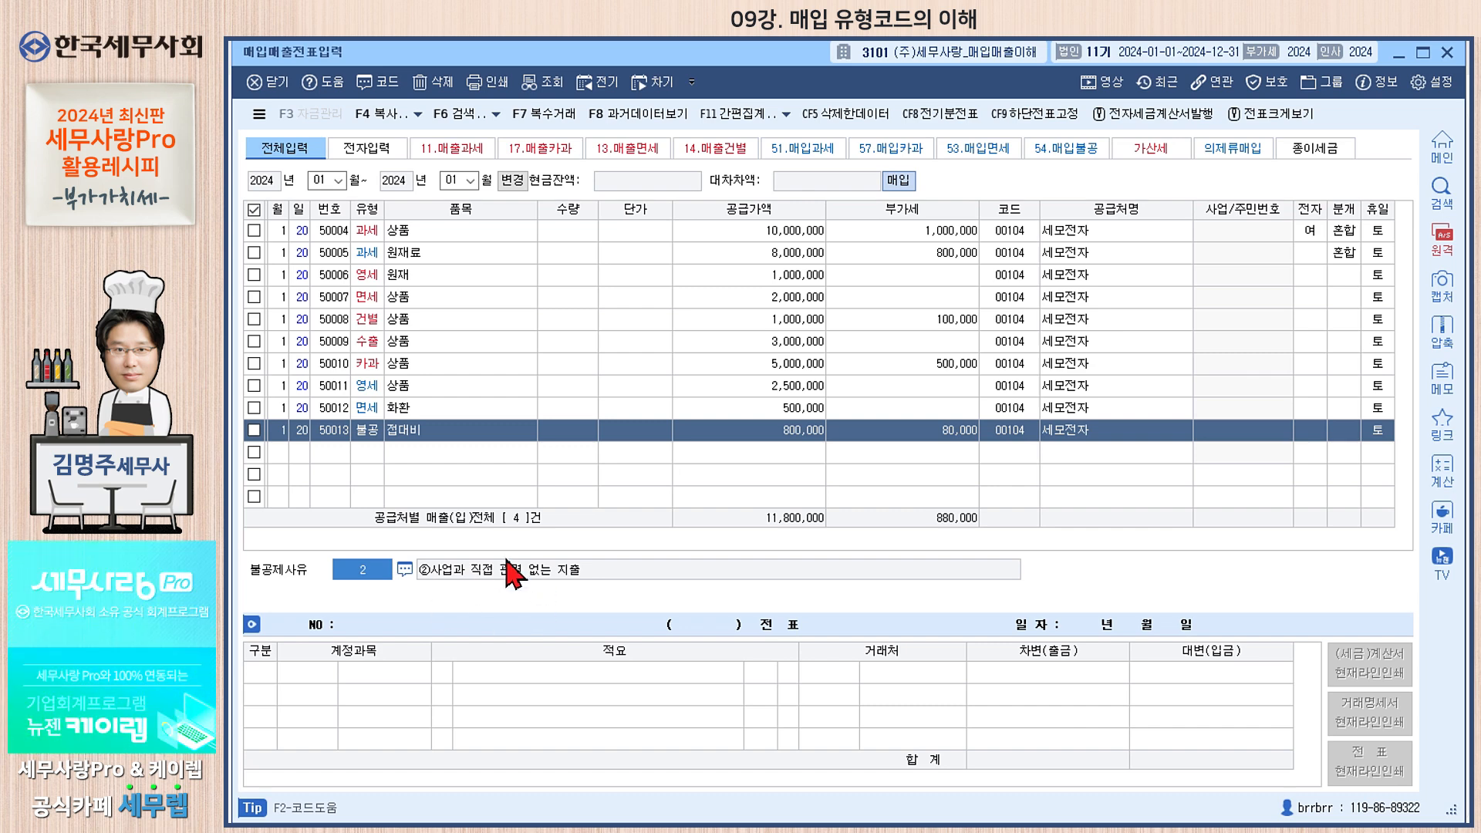
- Set the 접대비 line's non-deduction reason to ④기업업무추진비 및 이와 유사한 비용 관련 and finish the line without a journal type
click(405, 570)
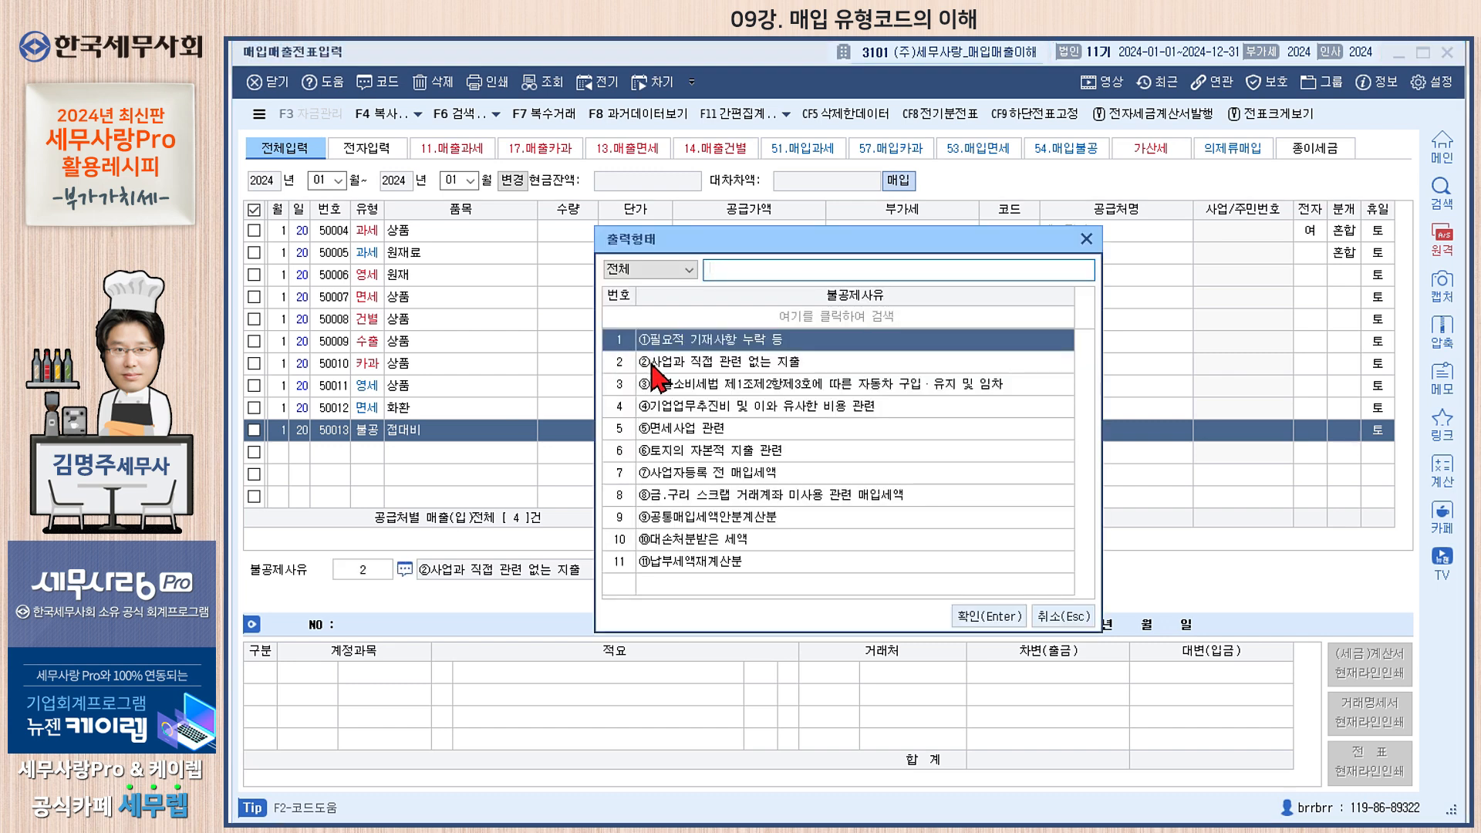
click(674, 412)
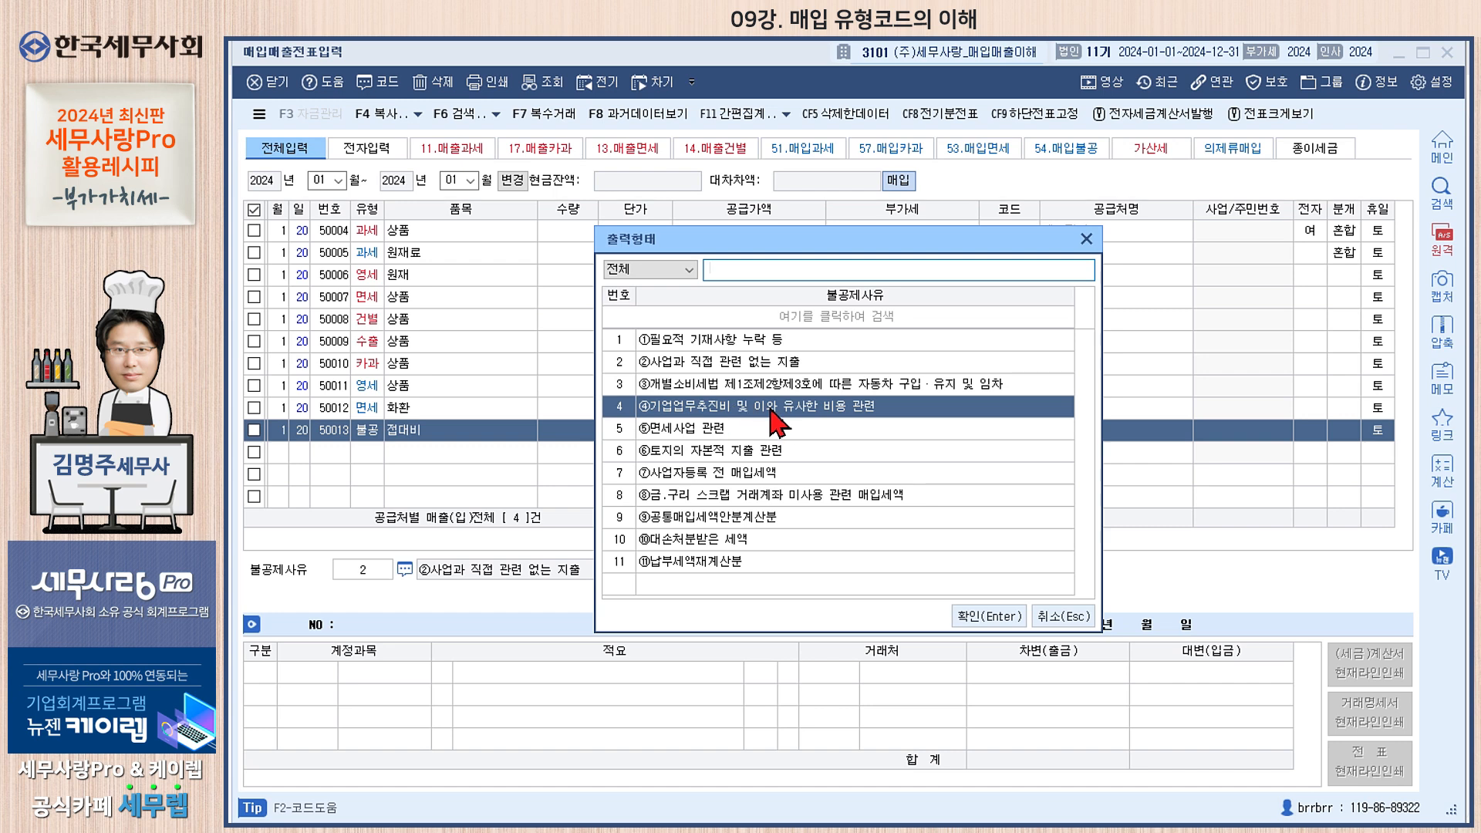
click(989, 617)
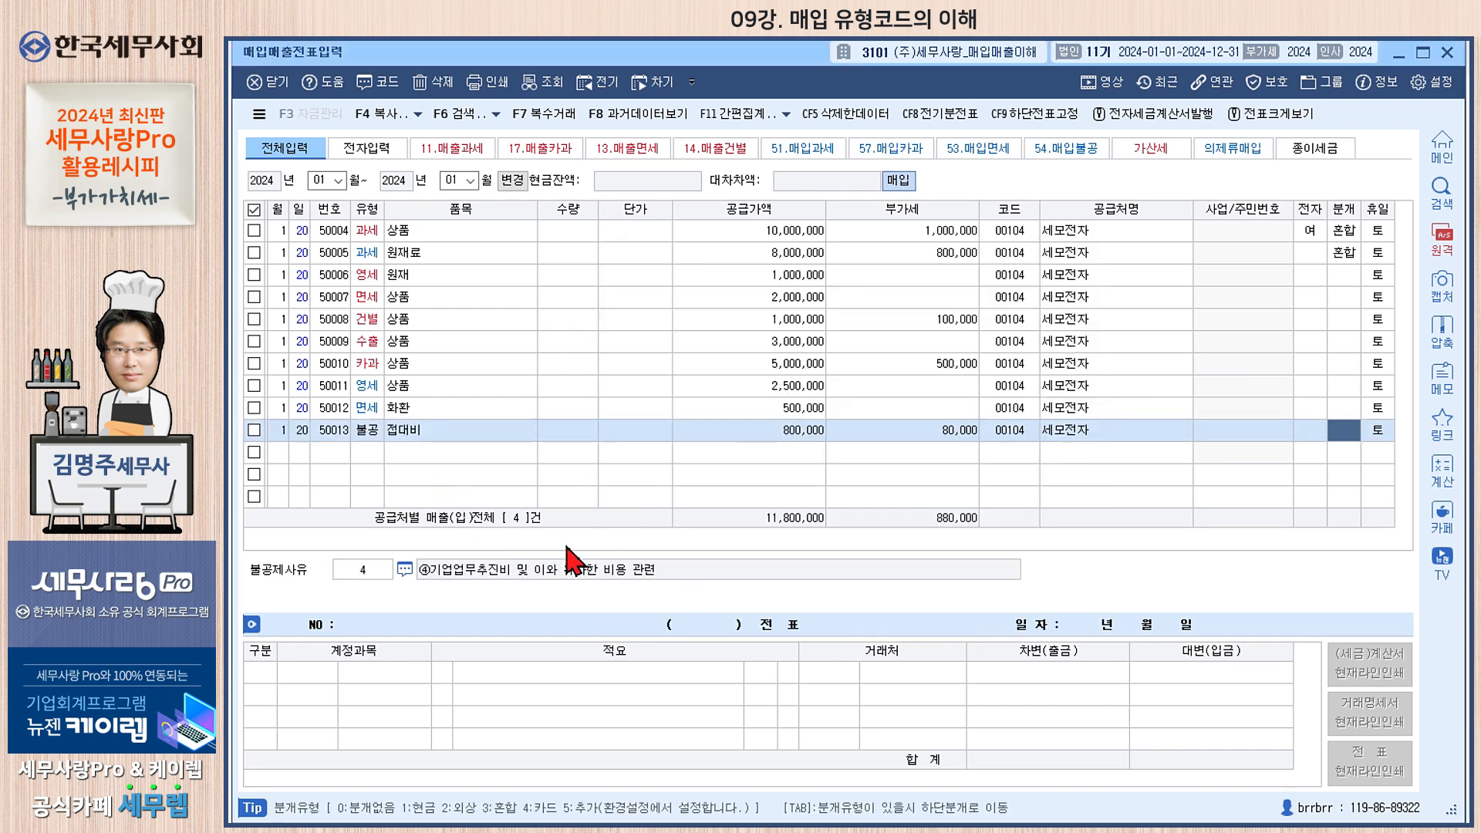
key(Return)
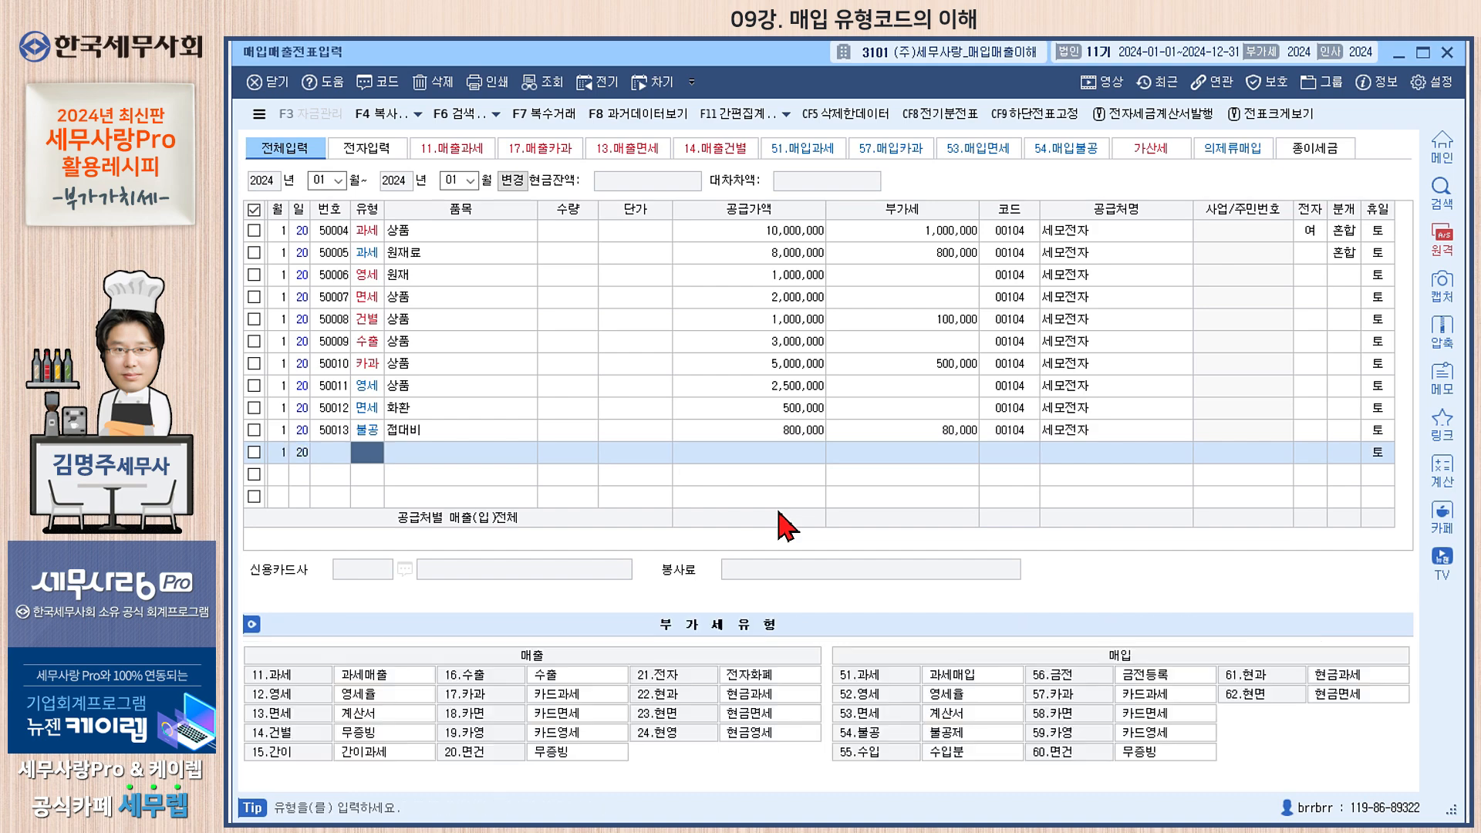
- Compare the 접대비 line's supply amount and VAT with the non-deductible input tax row (16.공제받지못할매입세액) of the VAT return
click(460, 437)
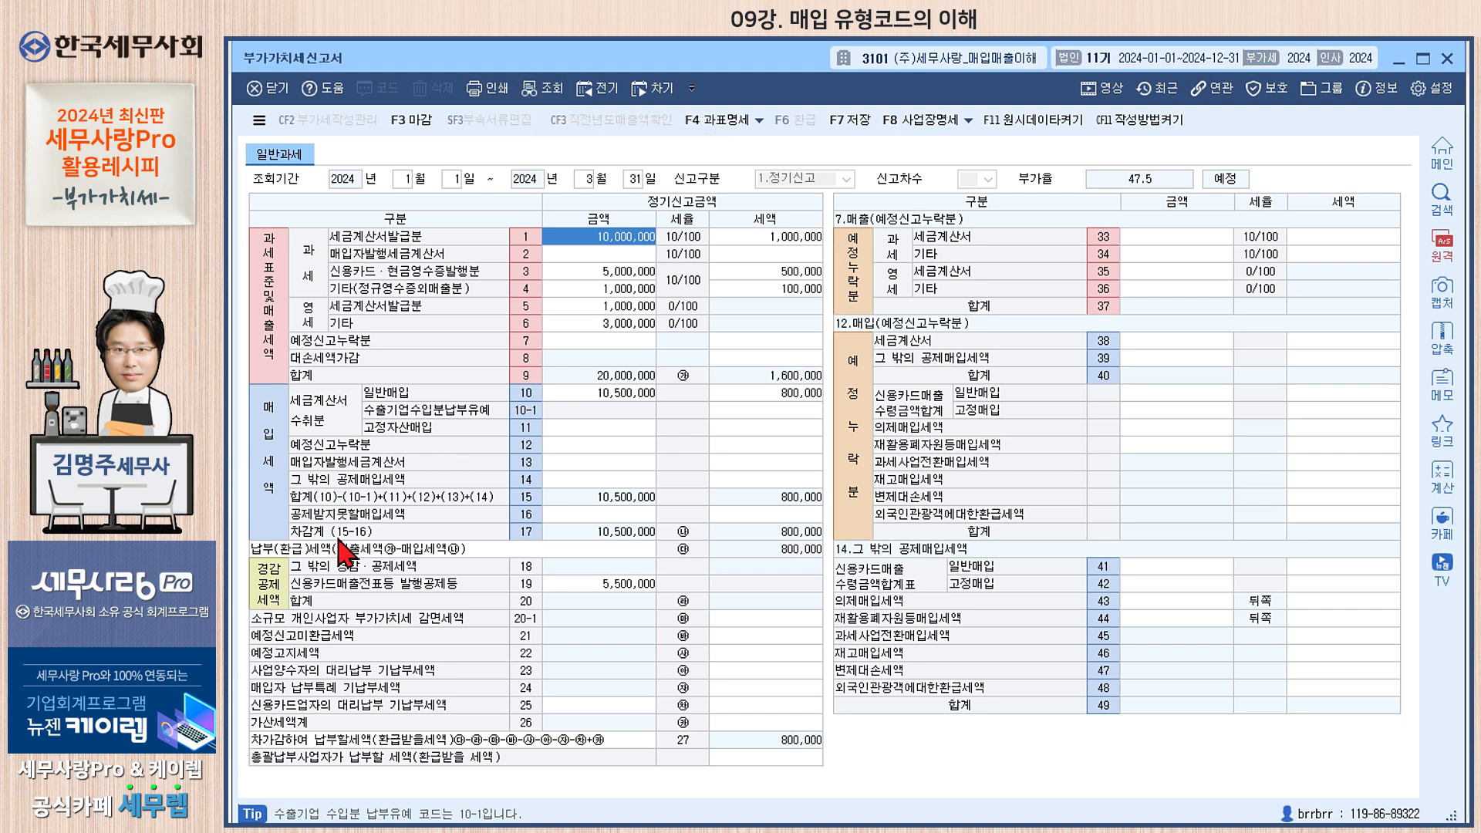
click(621, 515)
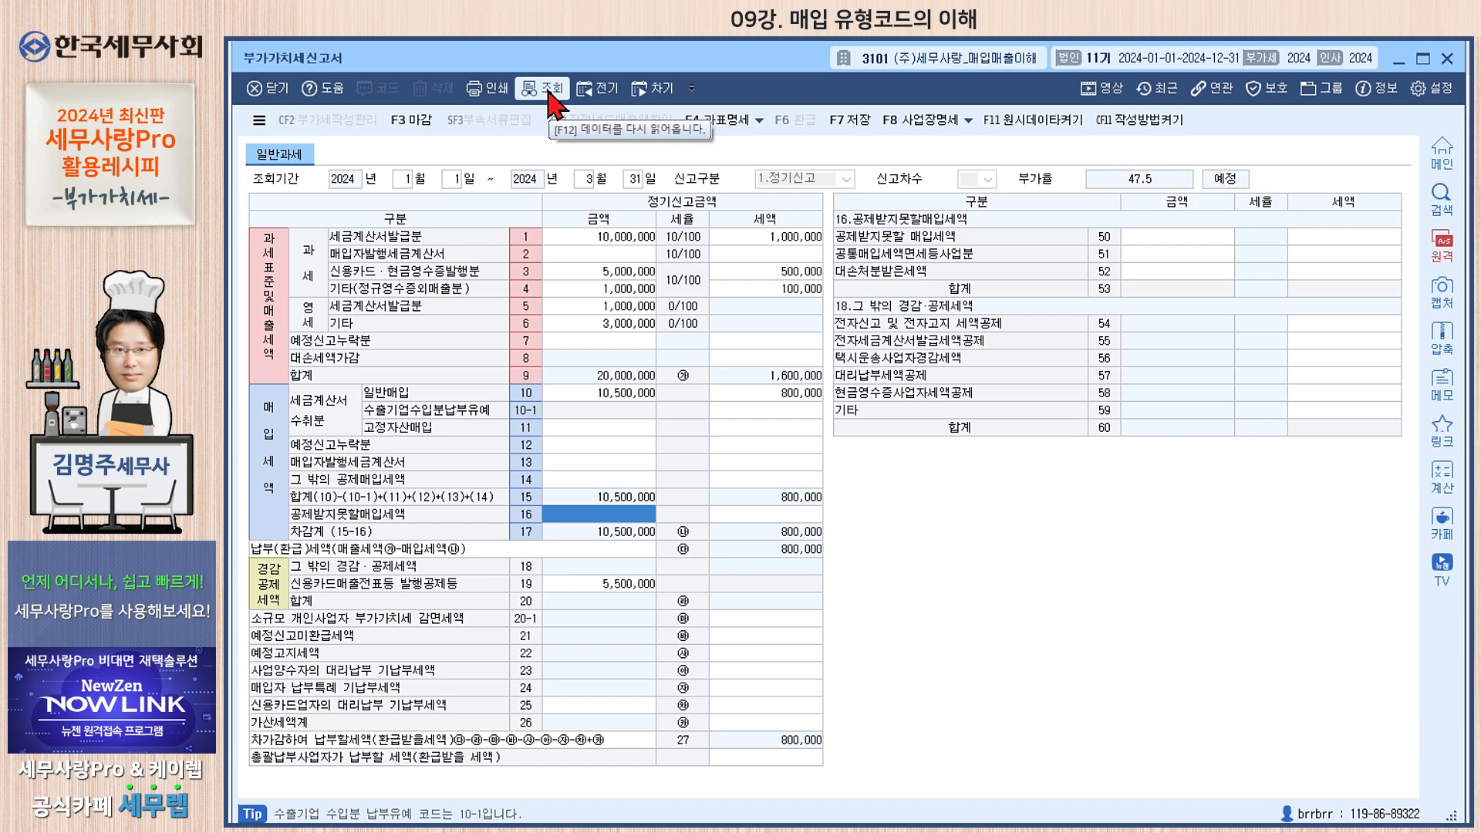
key(alt+Tab)
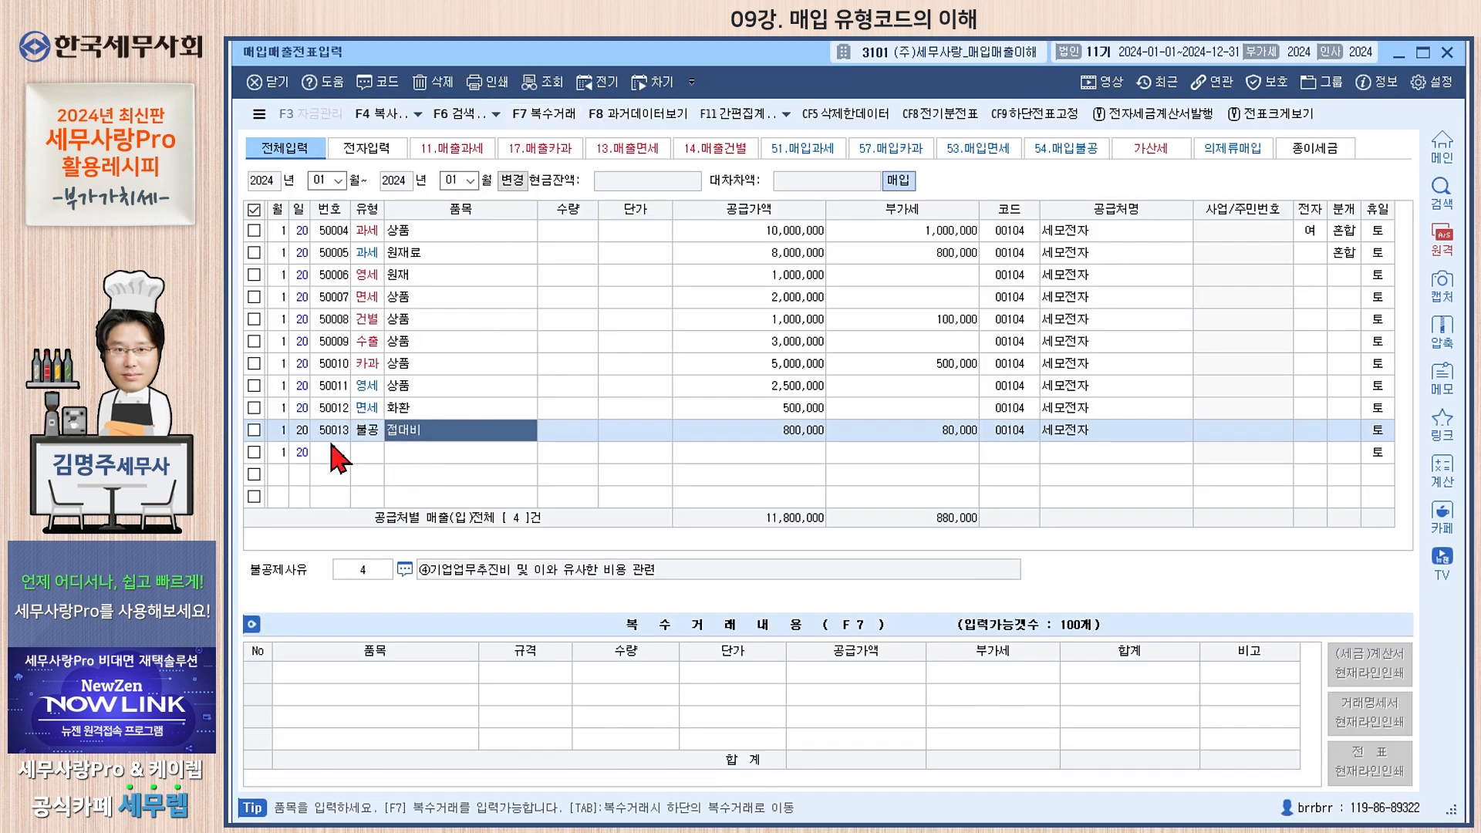
click(957, 436)
click(776, 437)
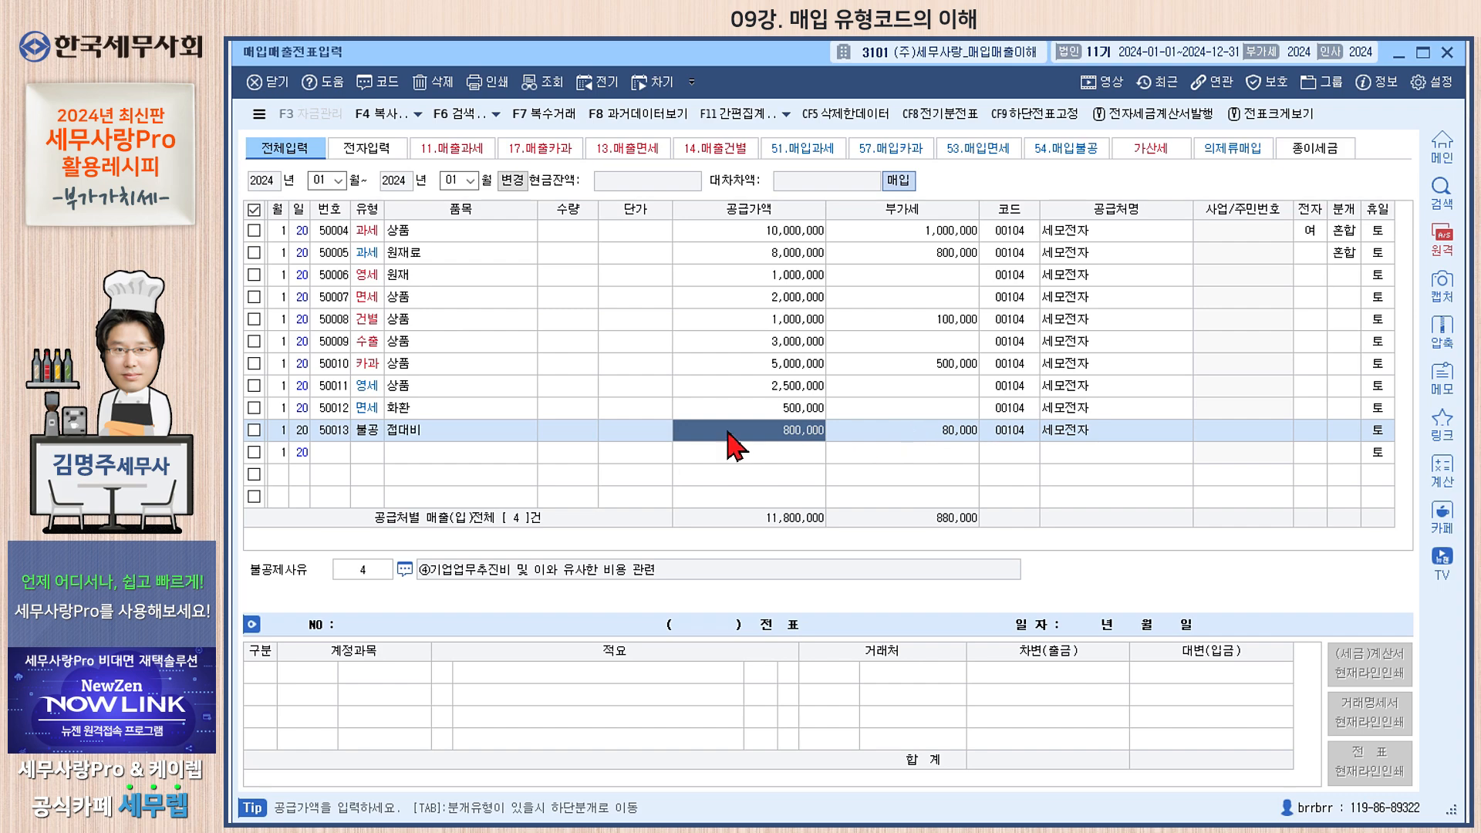
key(alt+Tab)
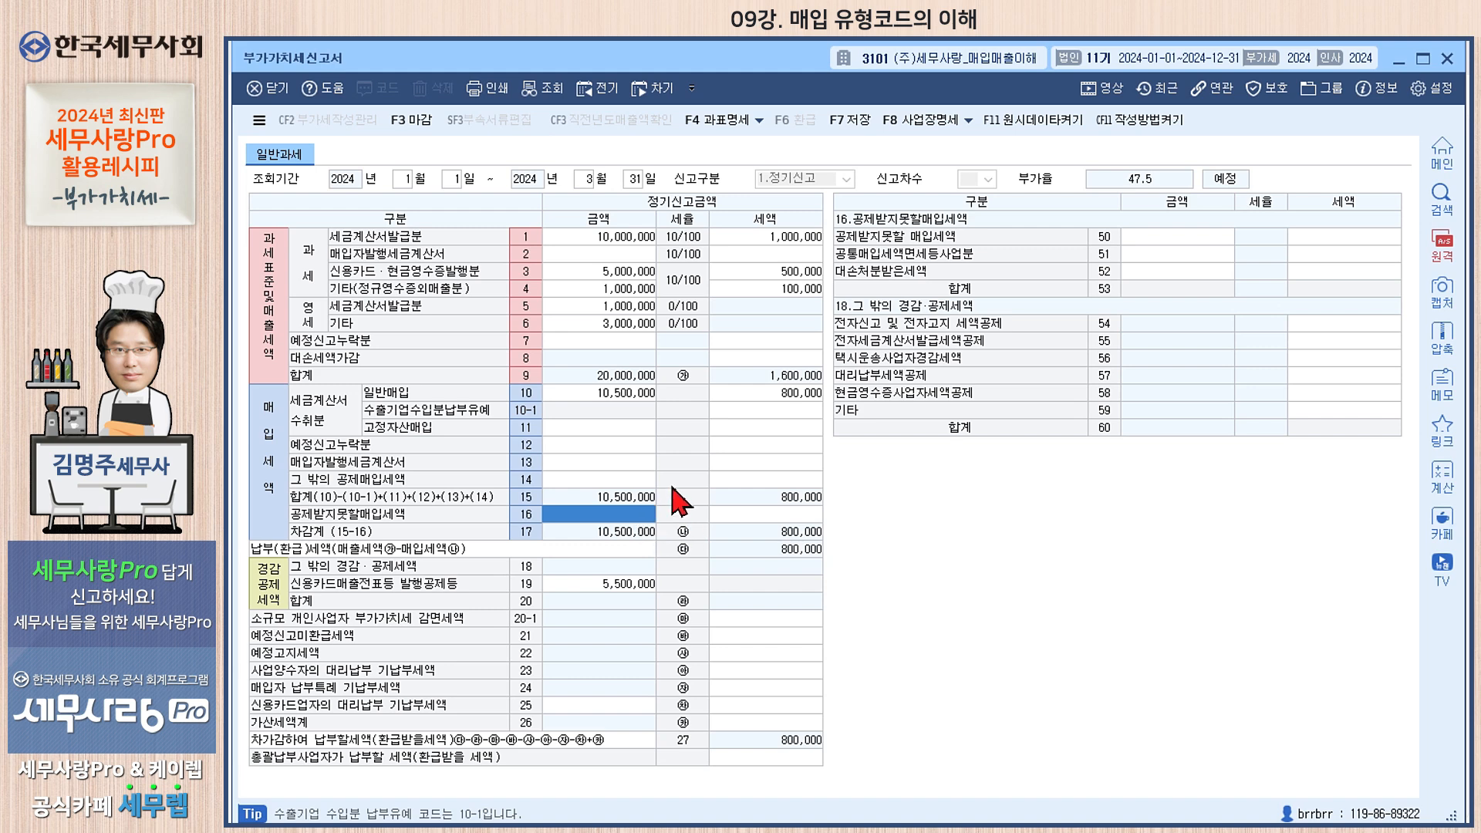
- Reload the VAT return data and check the 접대비 purchase in rows 10 (일반매입) and 16 (공제받지못할매입세액)
click(549, 90)
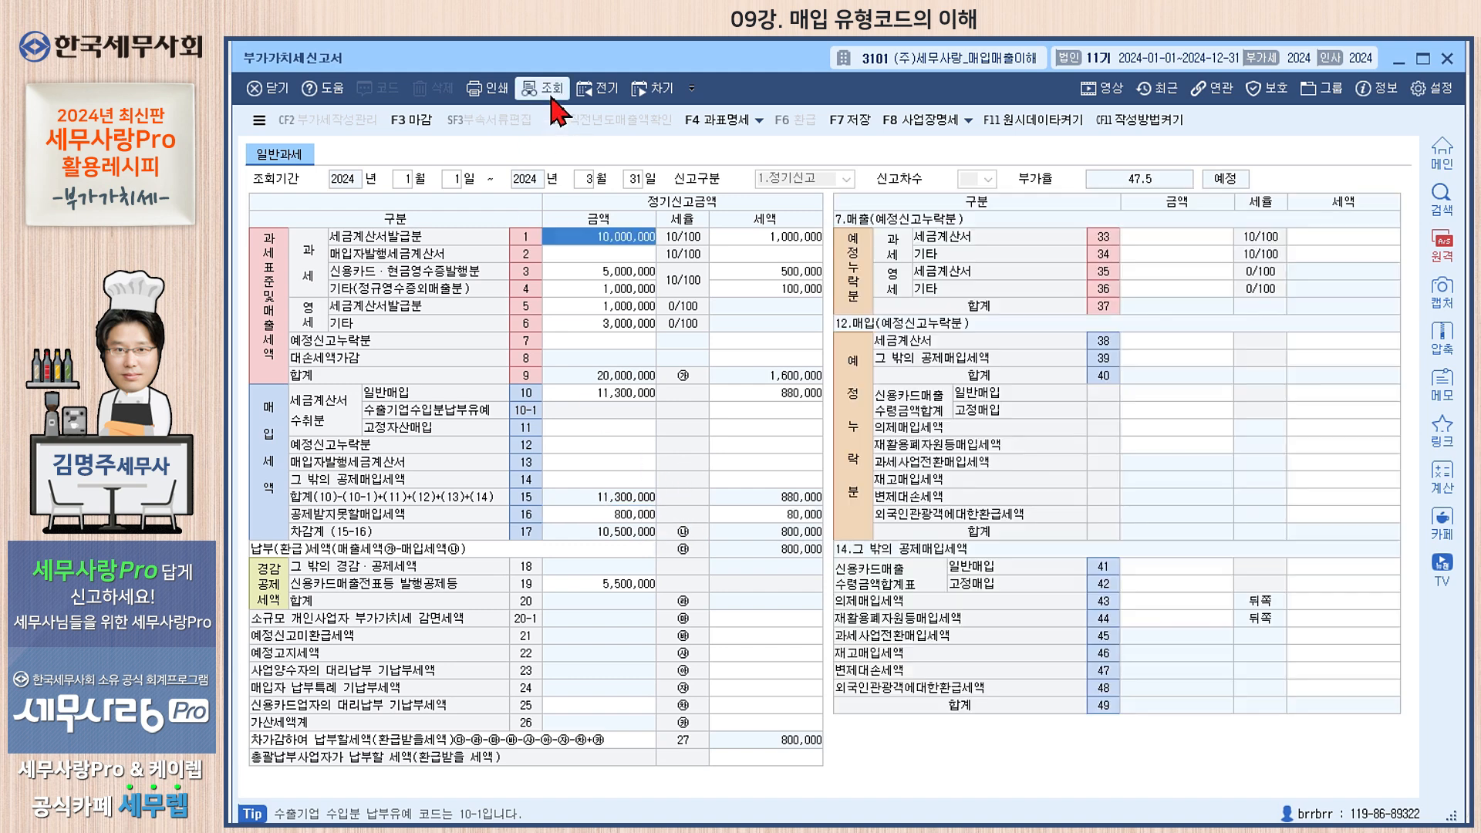
click(619, 393)
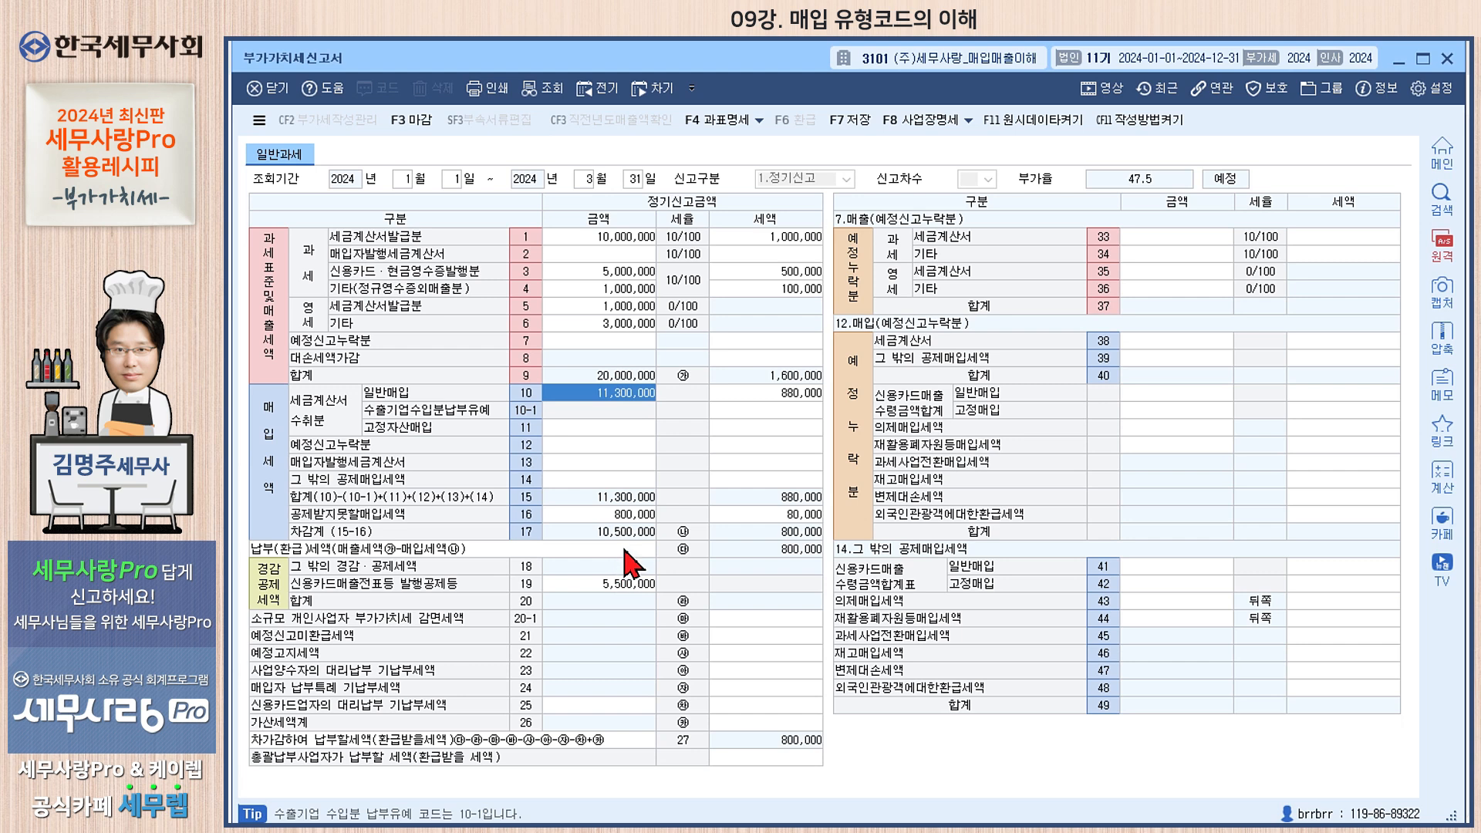
click(621, 515)
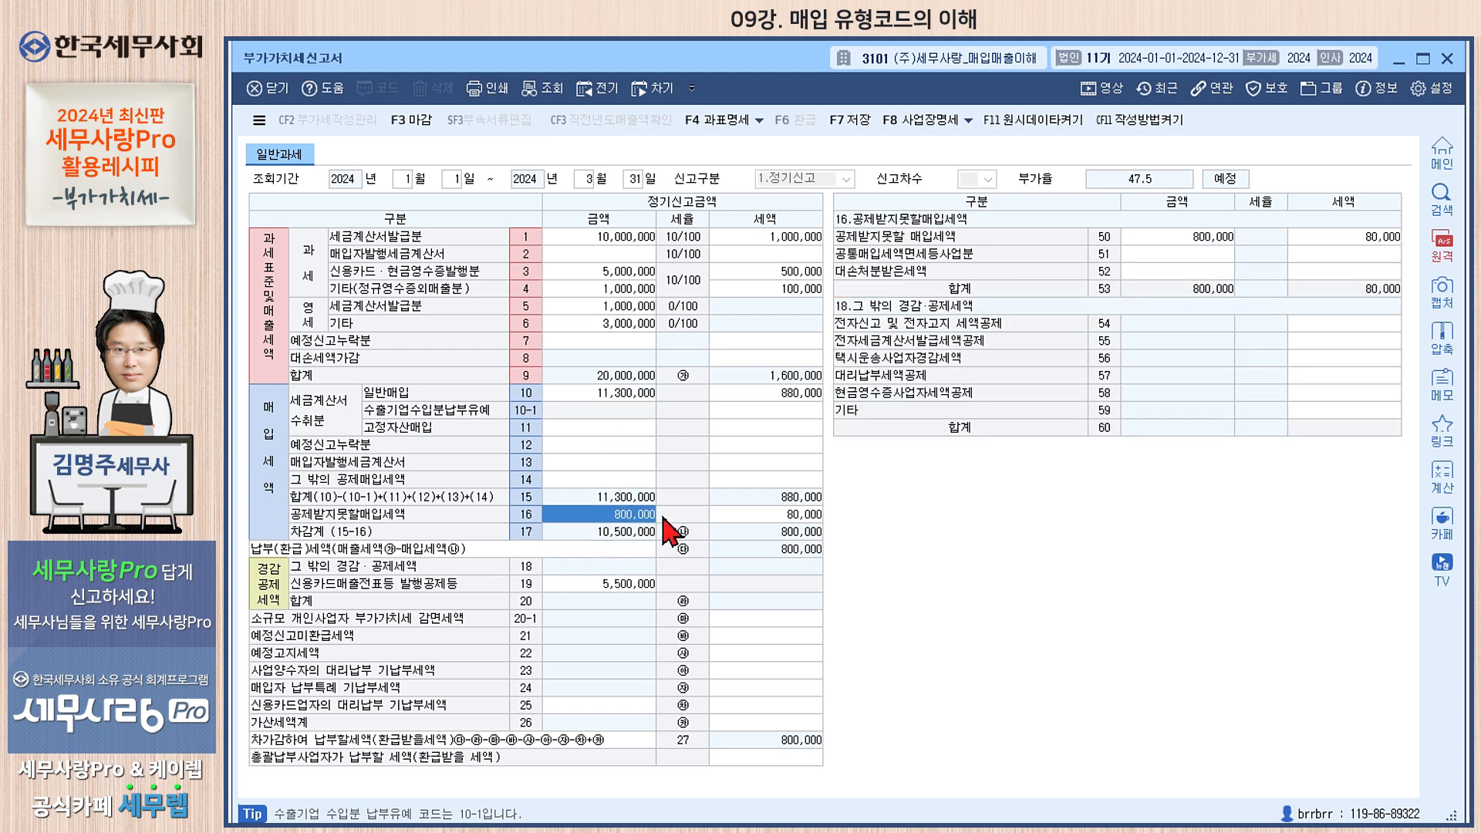
key(alt+Tab)
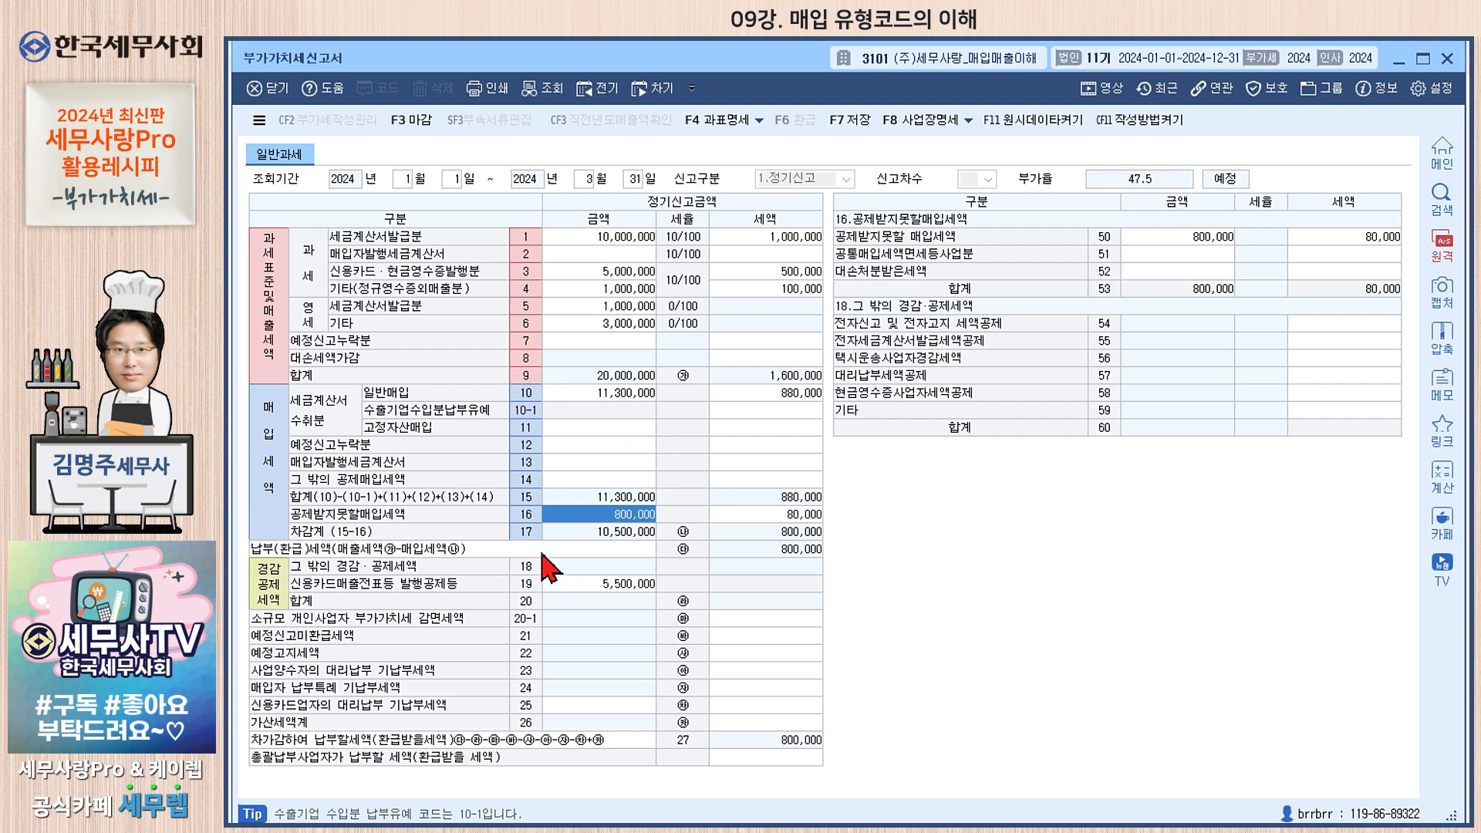
key(Escape)
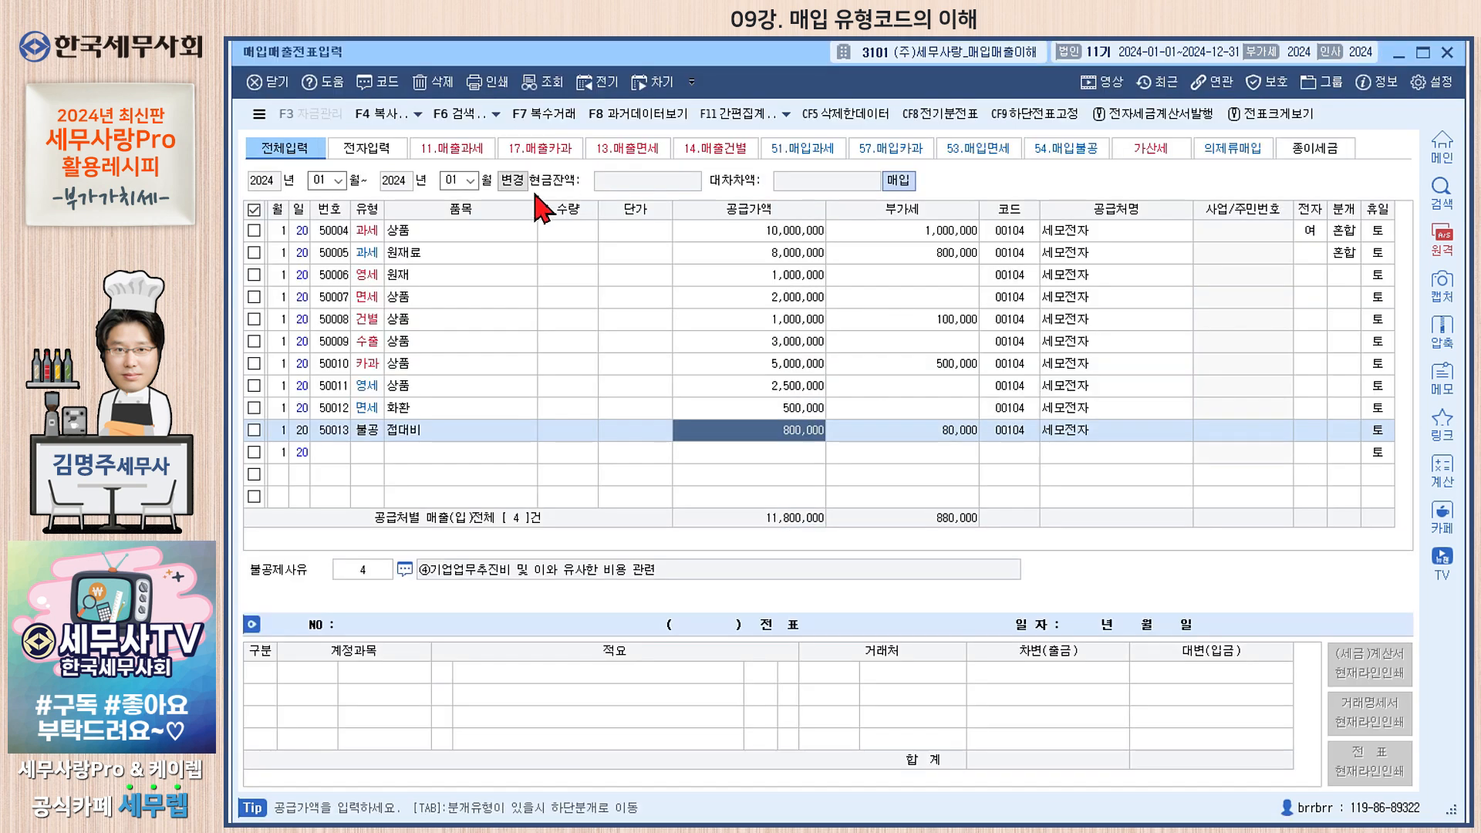
- Start a new January 20 purchase line with type 55.수입 and item 원료, leaving quantity and unit price empty
click(367, 430)
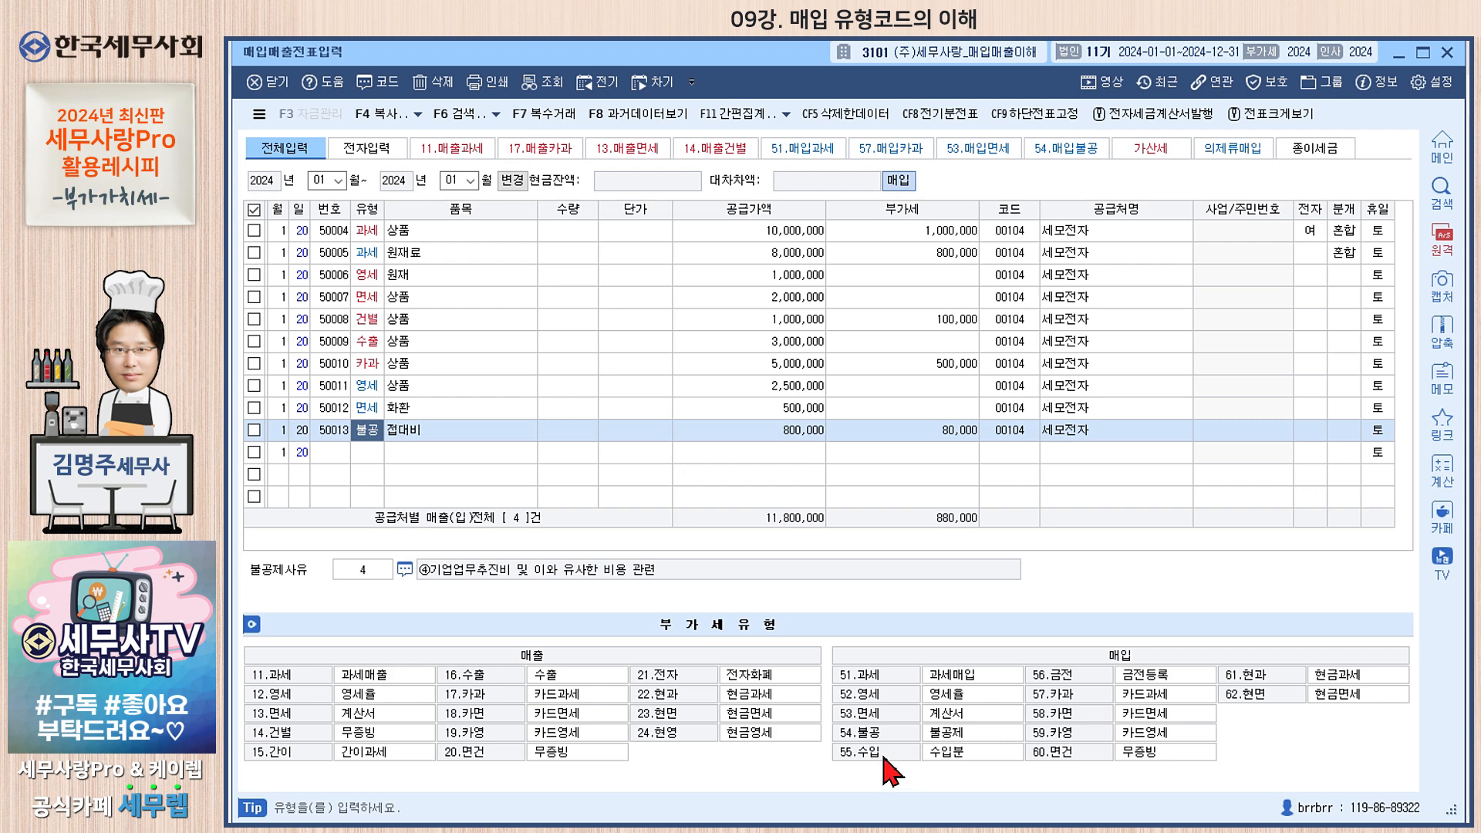
click(361, 454)
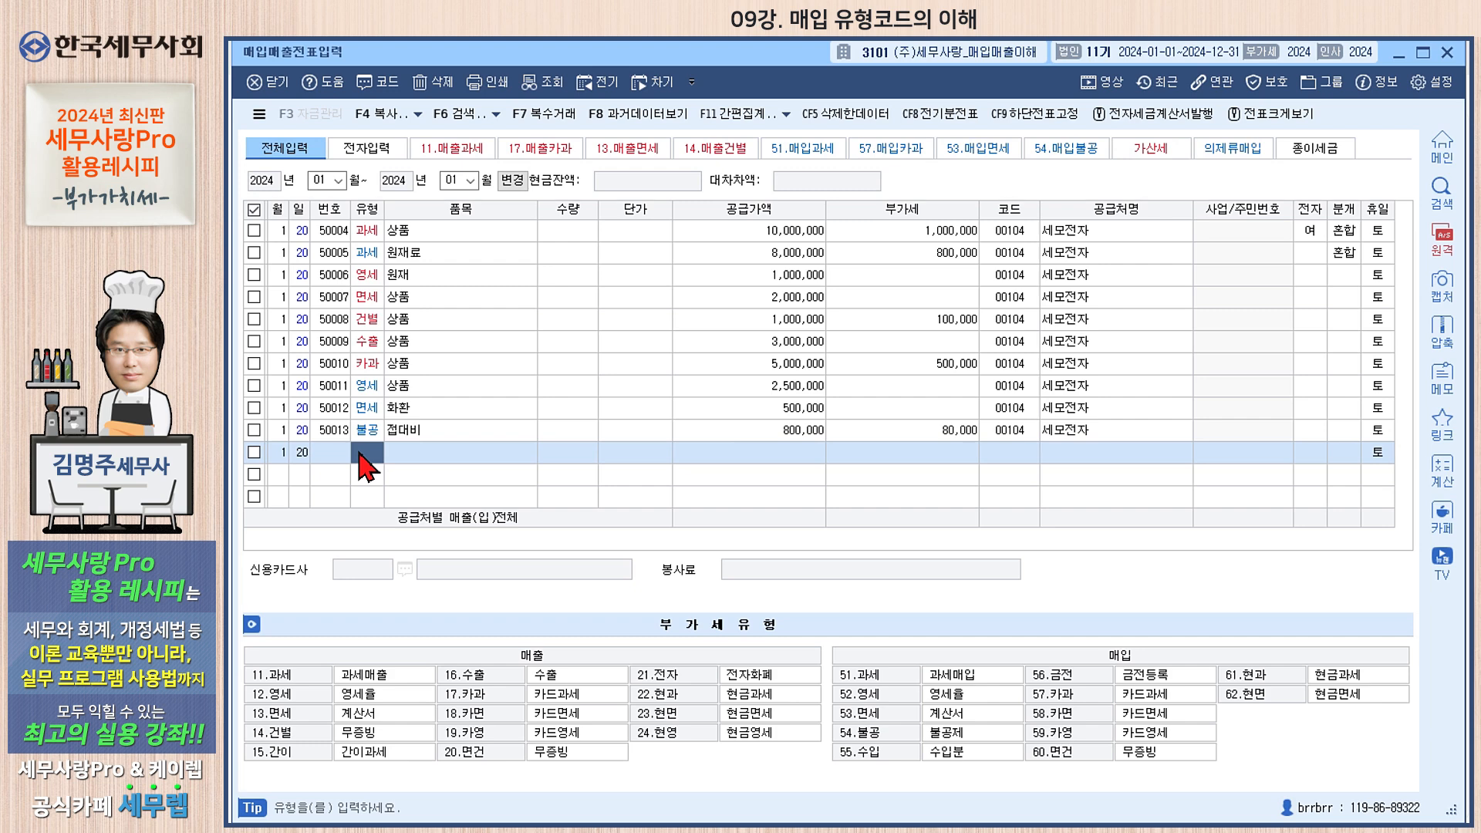
text(55)
key(Return)
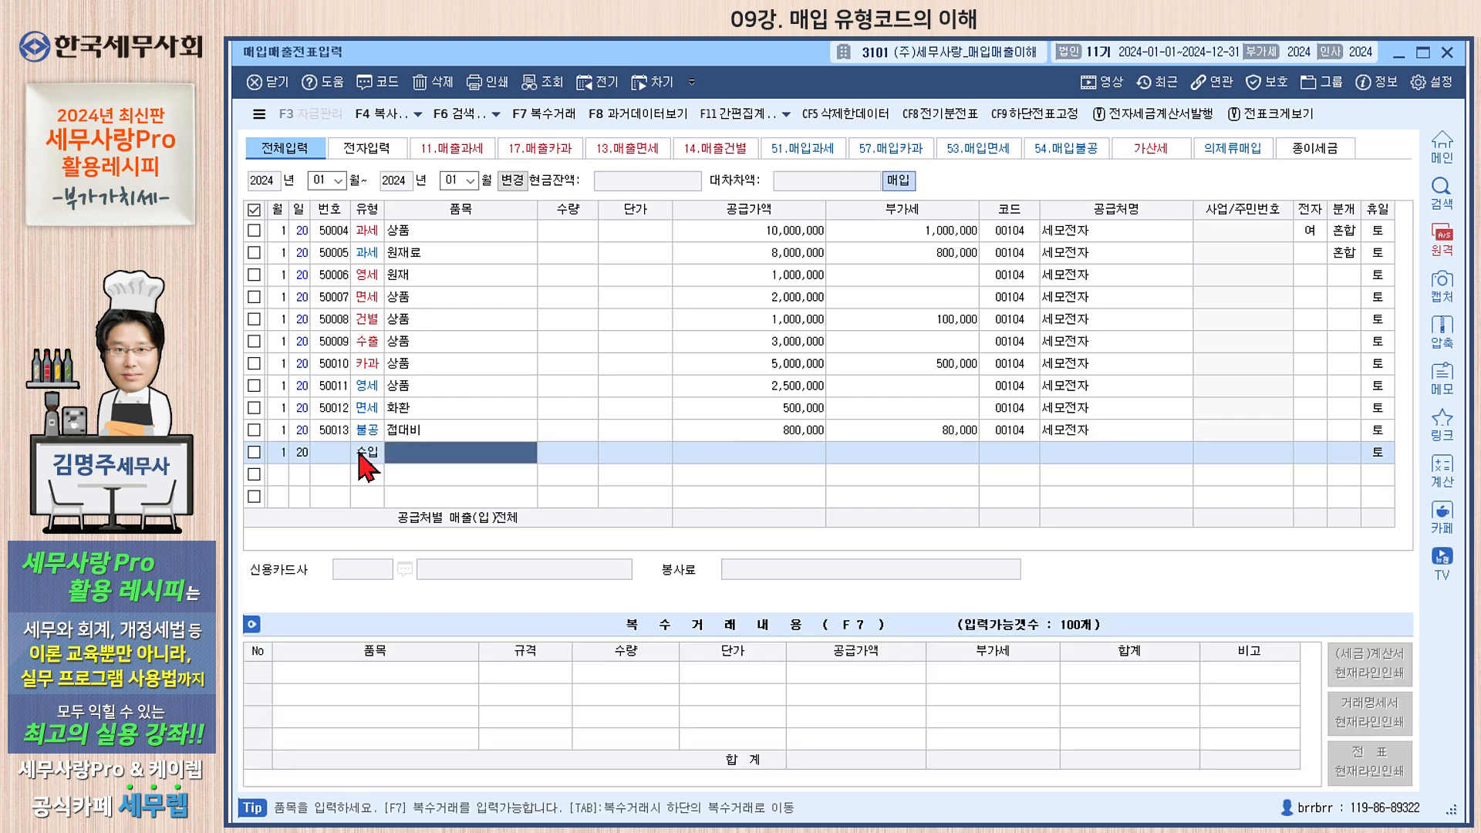
text(원료)
key(Return)
key(Return)
key(Return)
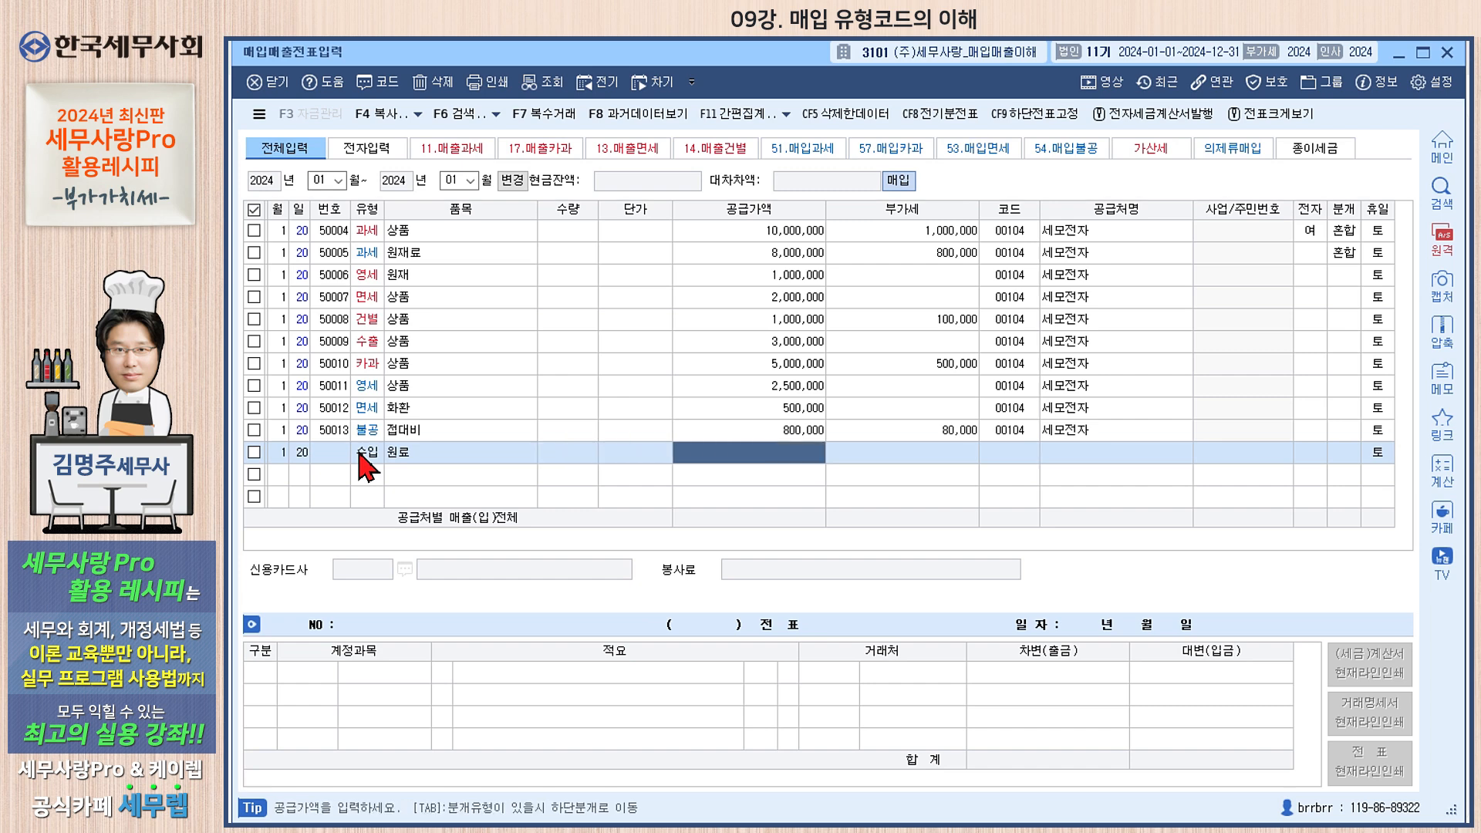
- Complete the 원료 import line with a supply amount of 900,000 and supplier 세모전자
text(900)
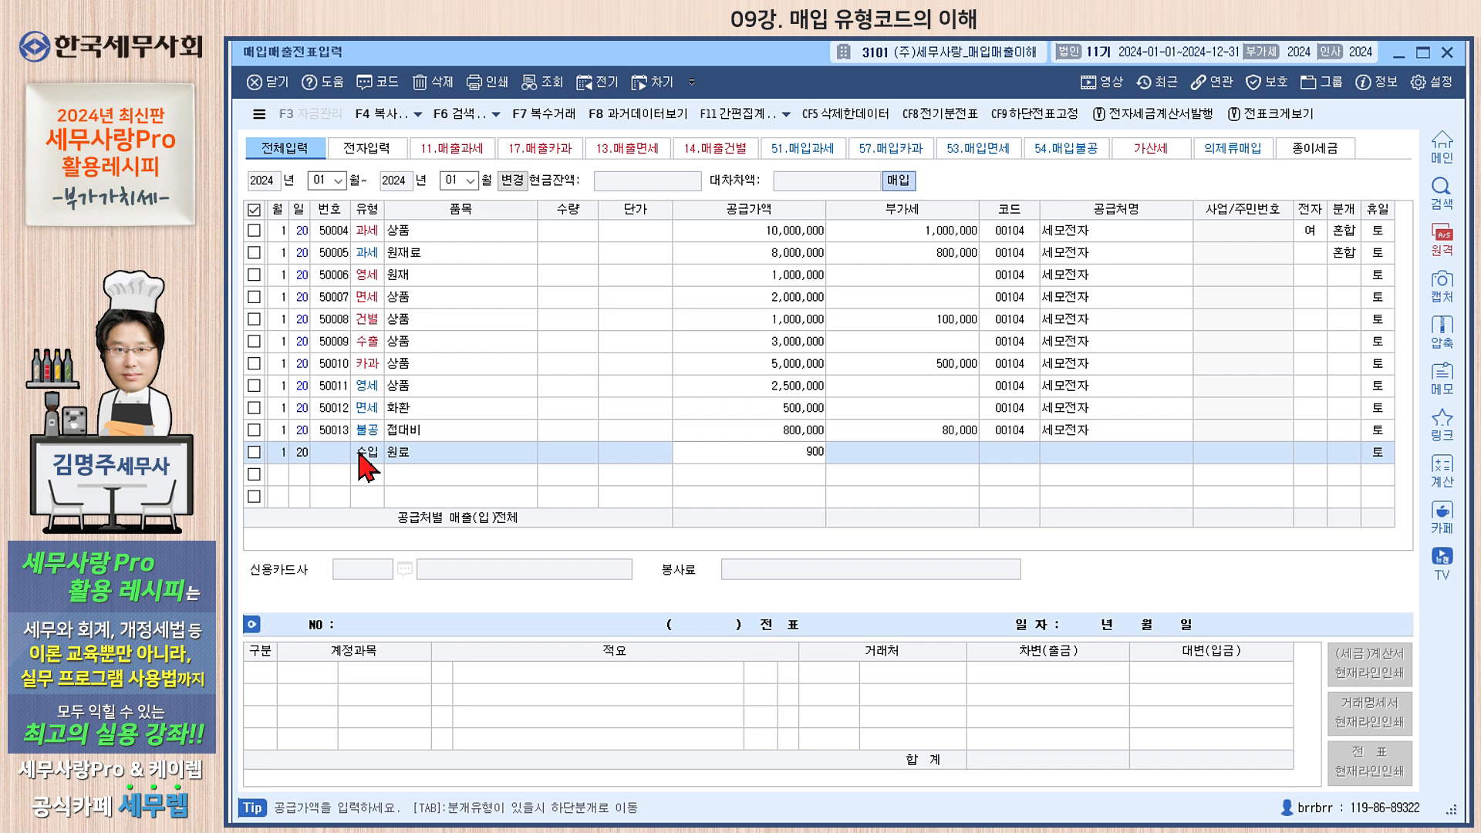
text(,000)
key(Return)
key(Return)
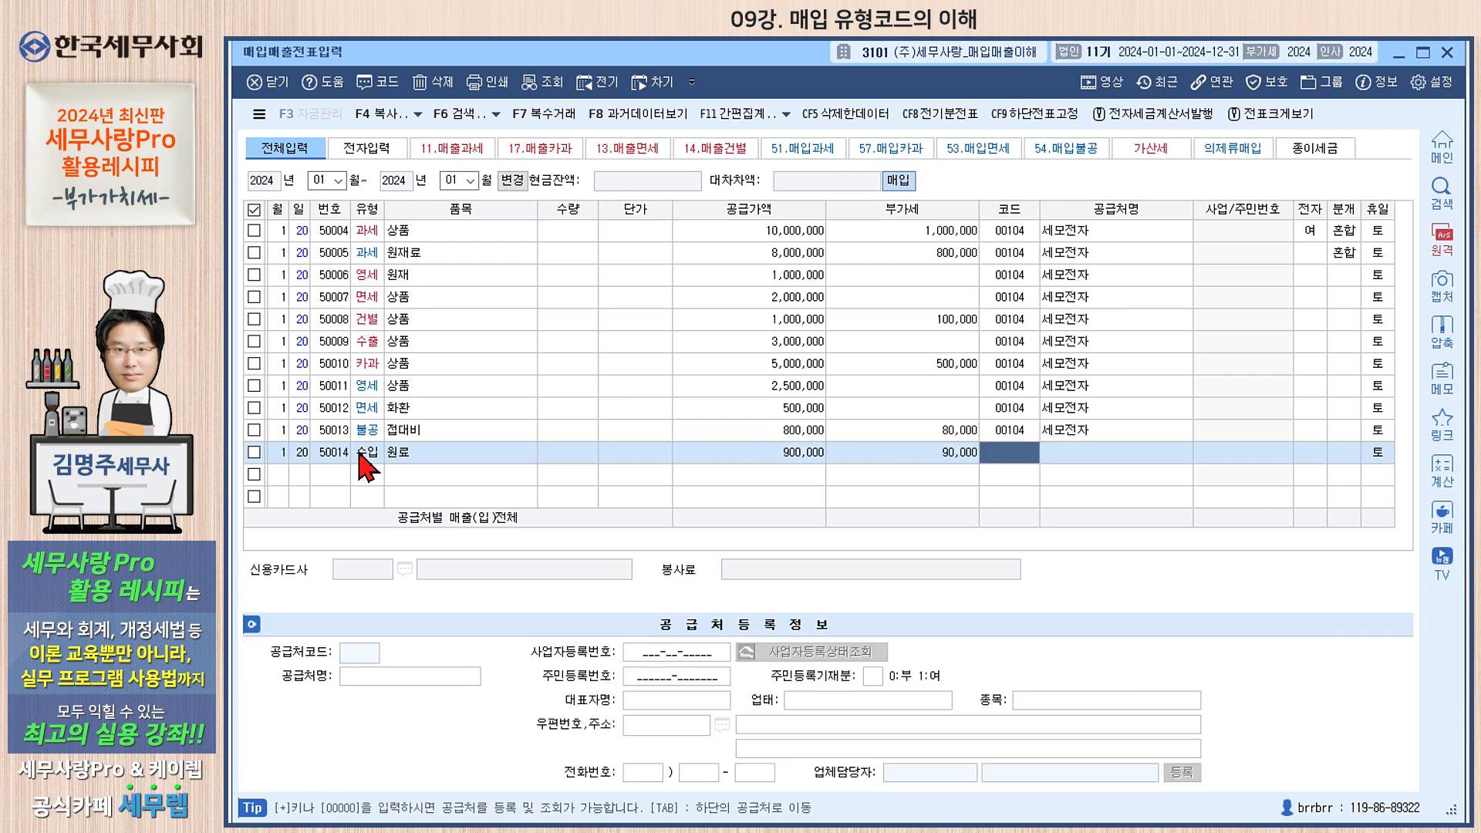
key(Return)
key(Return)
key(Return)
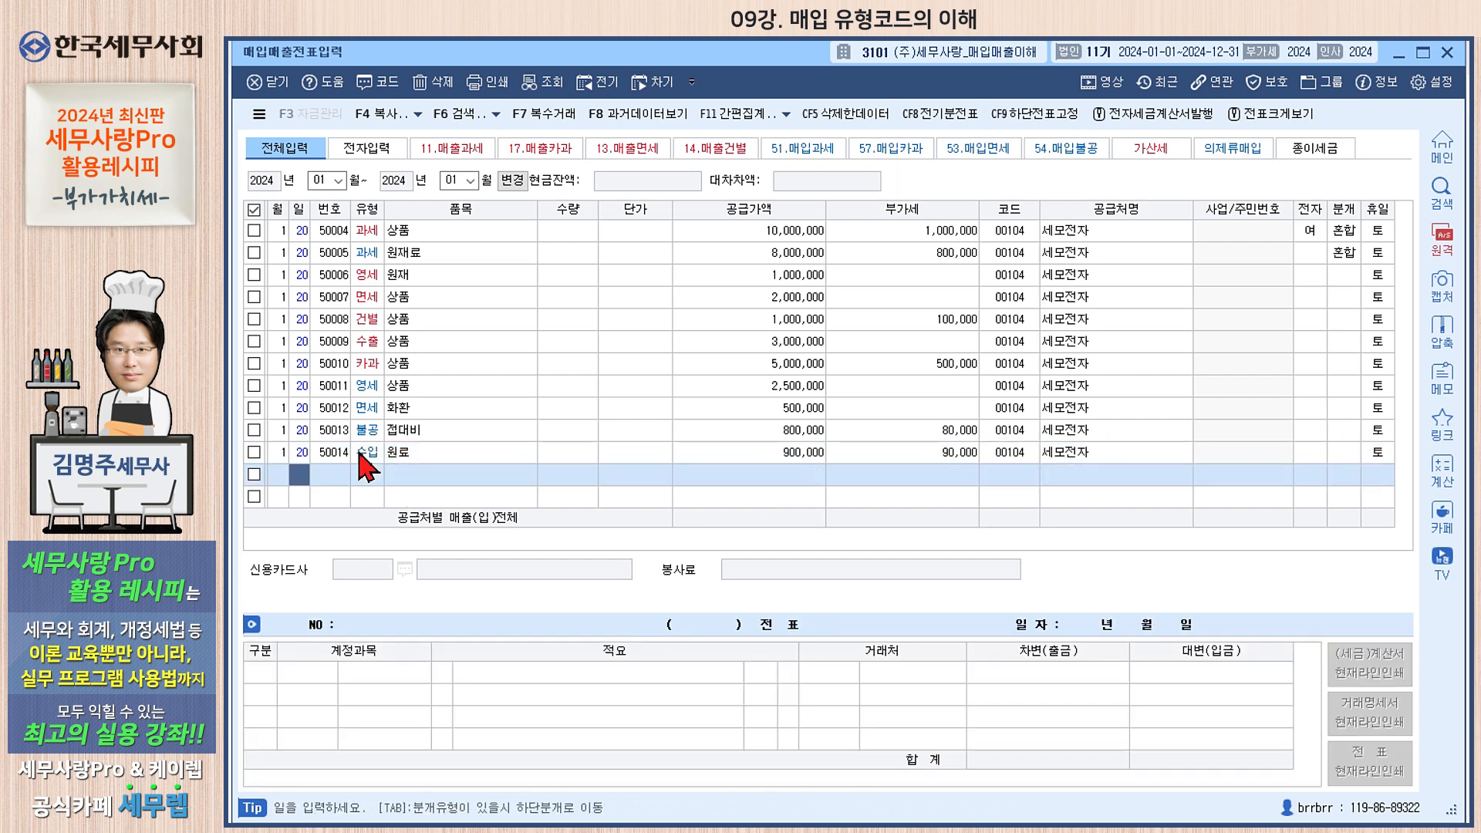
- Review the item, supply amount, VAT and type of the 원료 import line
click(409, 457)
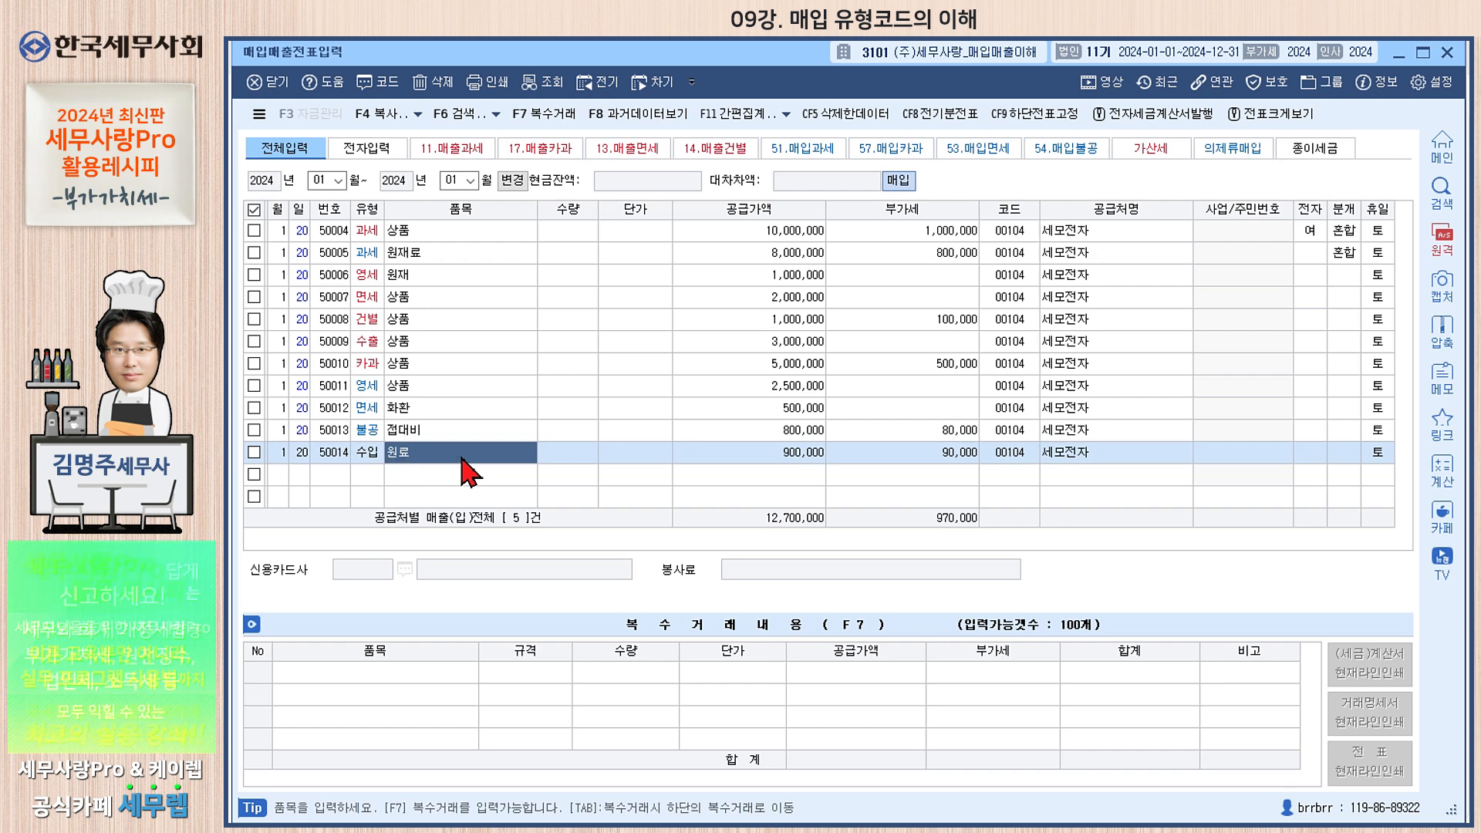
click(769, 452)
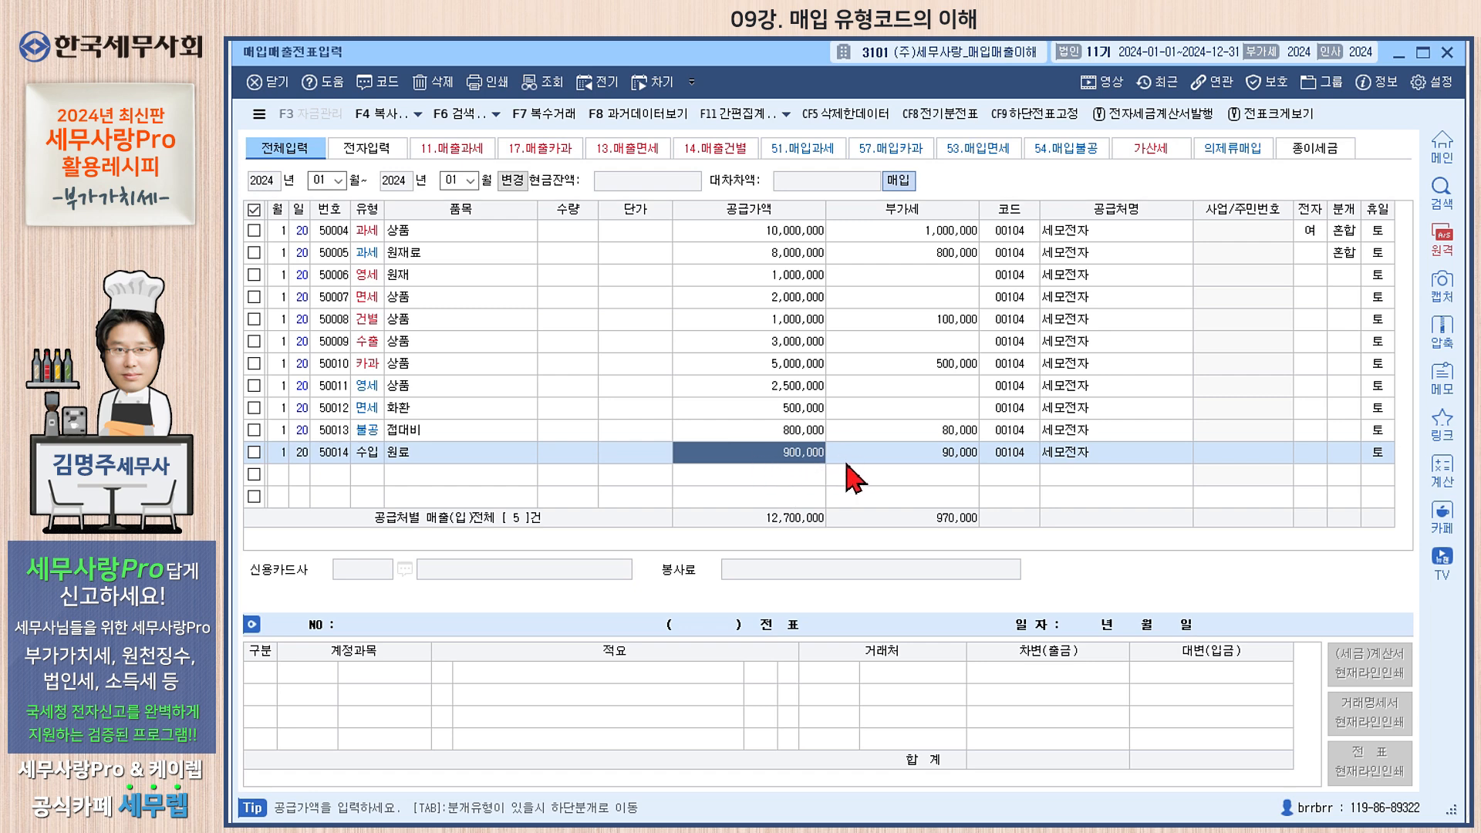
click(950, 455)
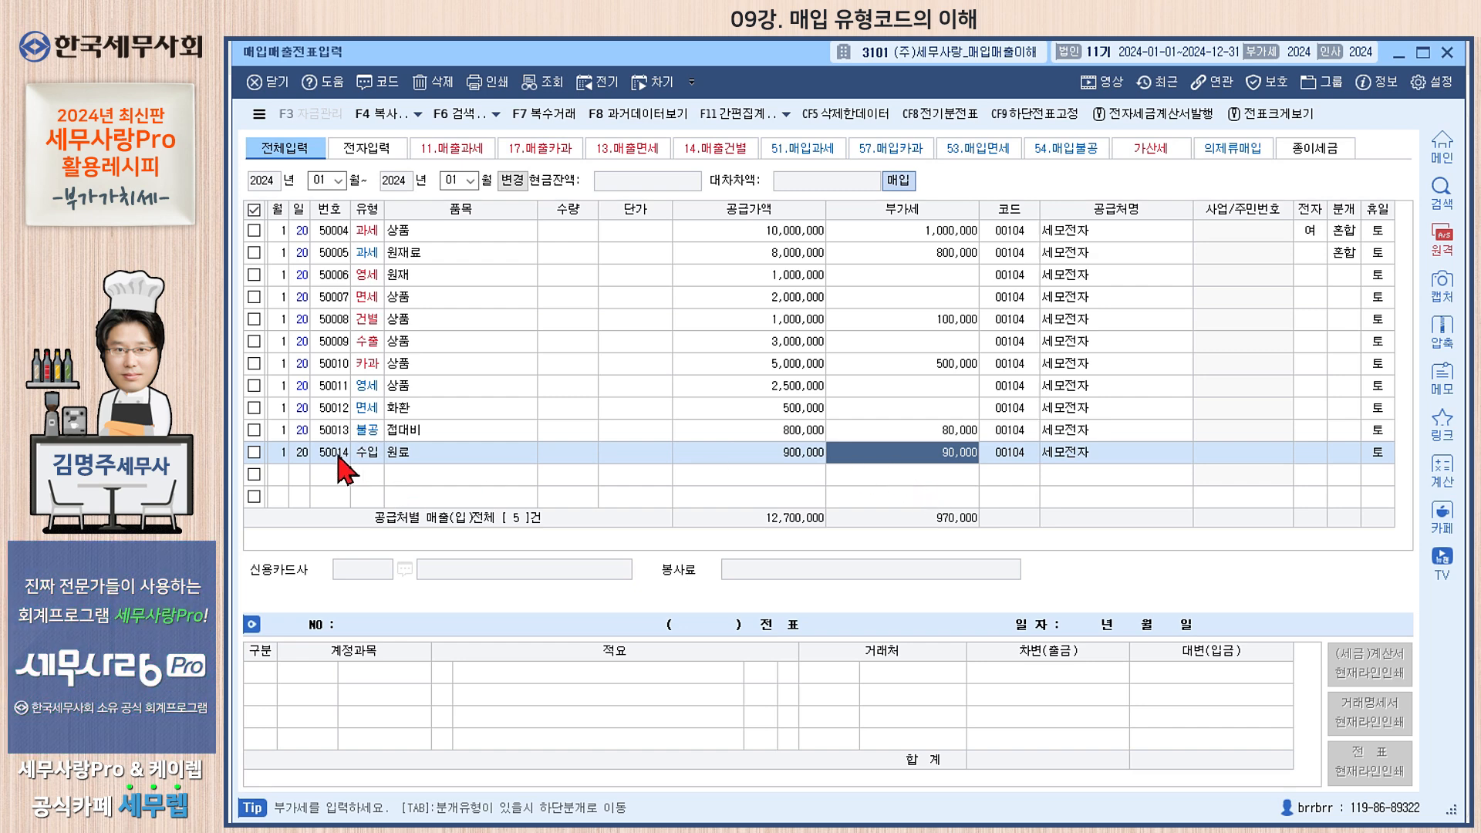
click(376, 453)
click(453, 452)
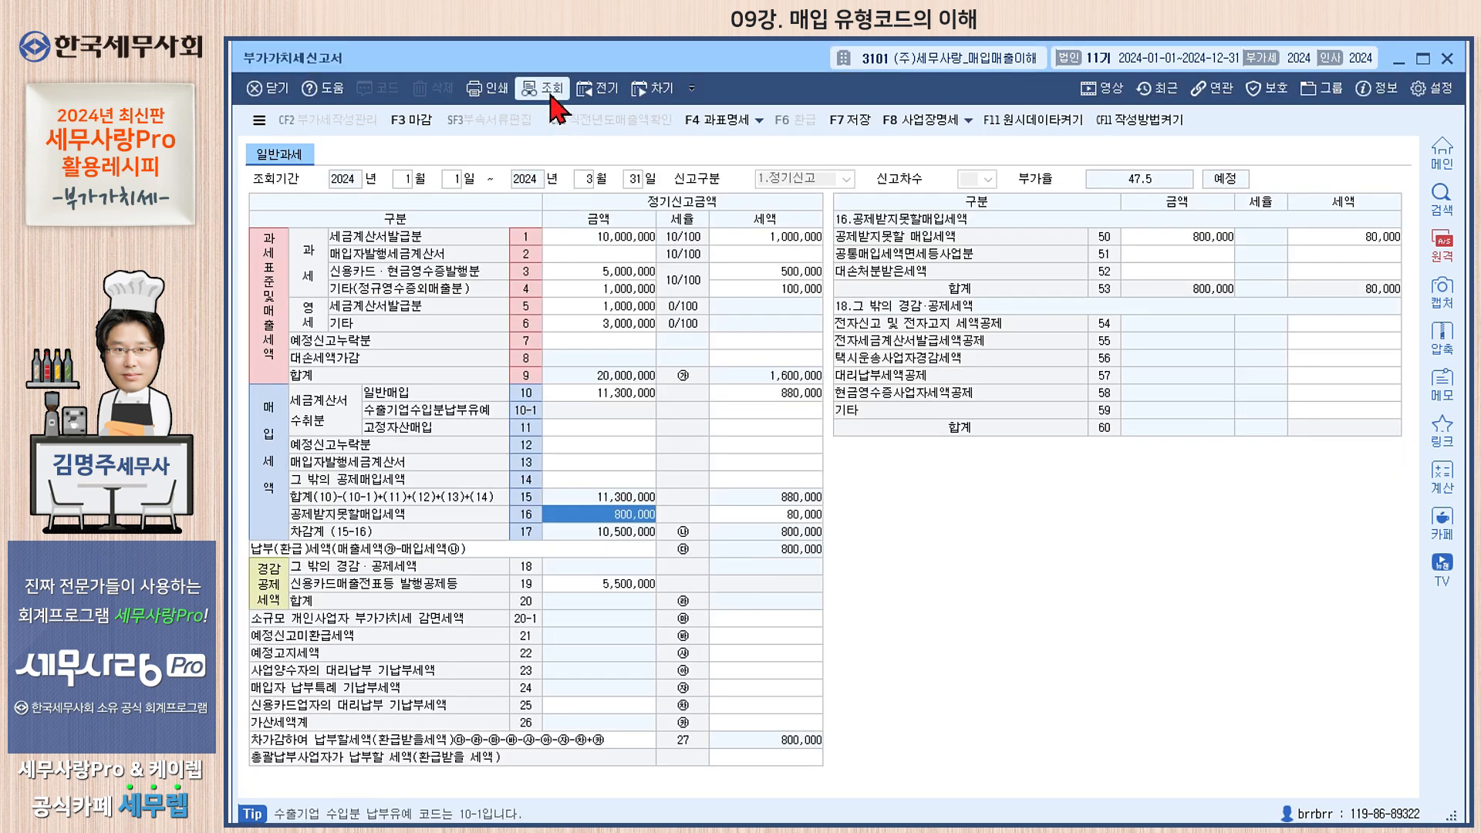
- Reload the VAT return data and check the import purchase's amount and tax in the general purchase row (10.일반매입)
click(551, 89)
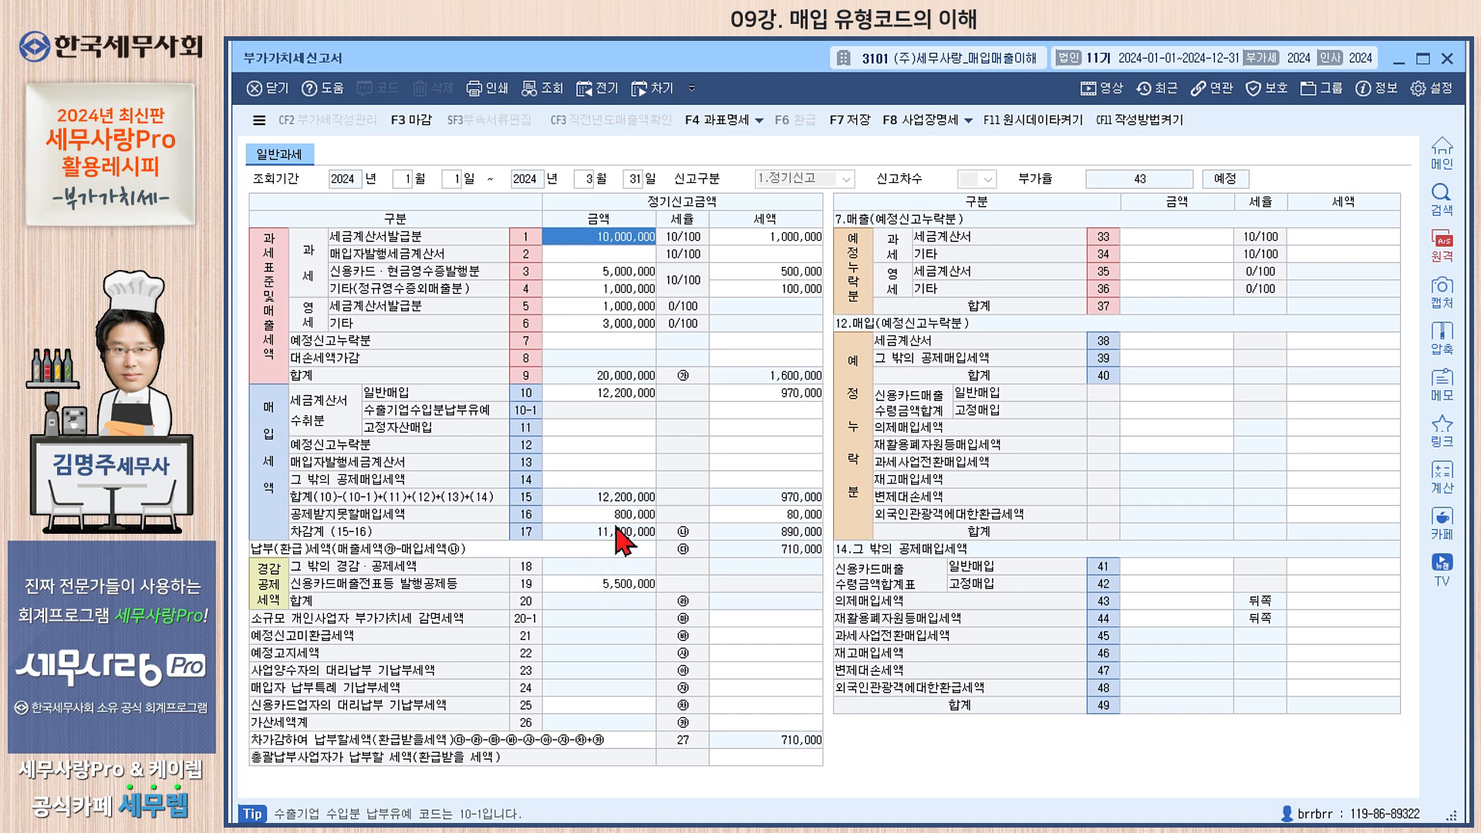
click(616, 395)
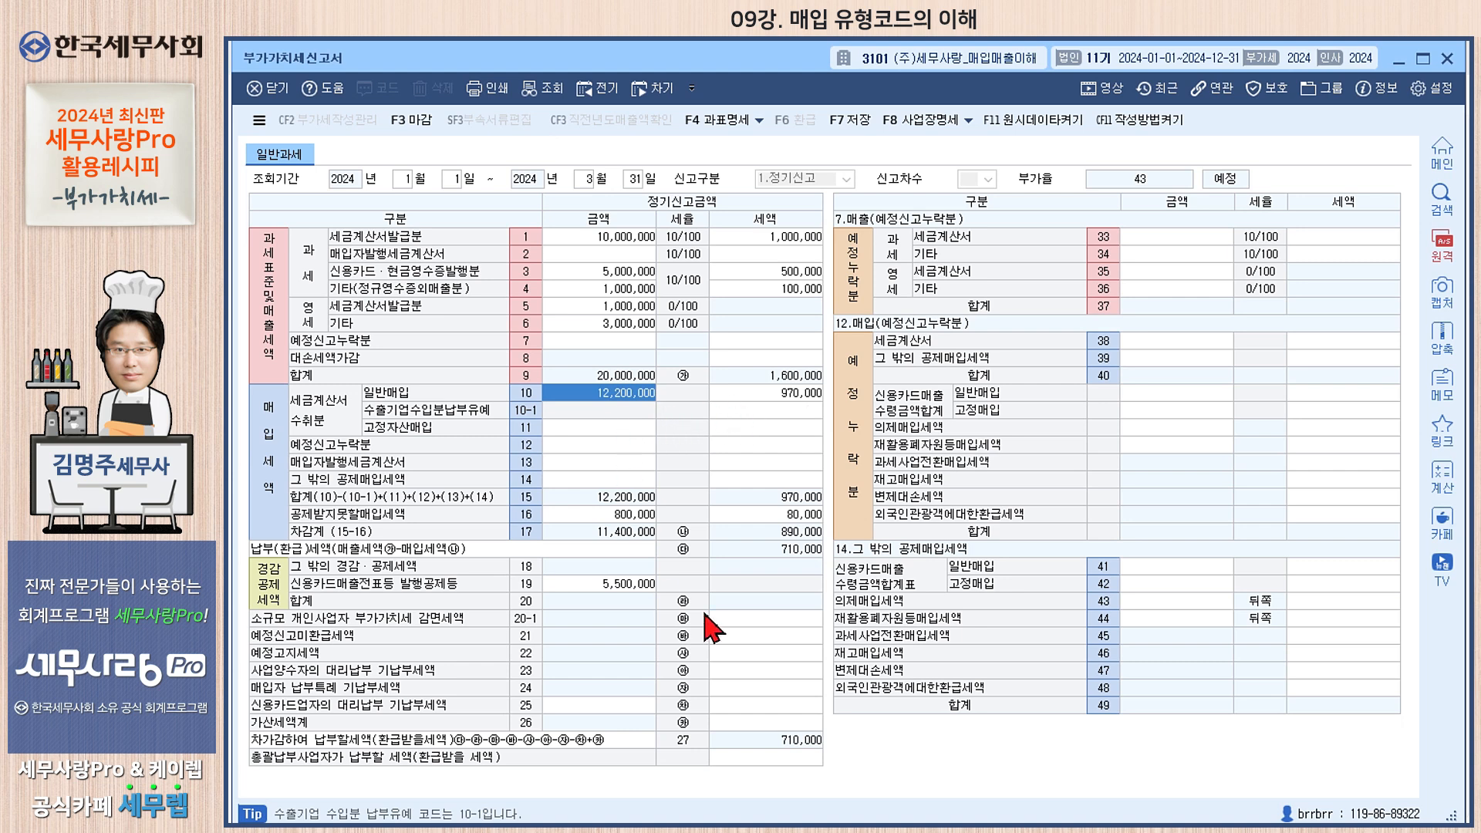
click(782, 394)
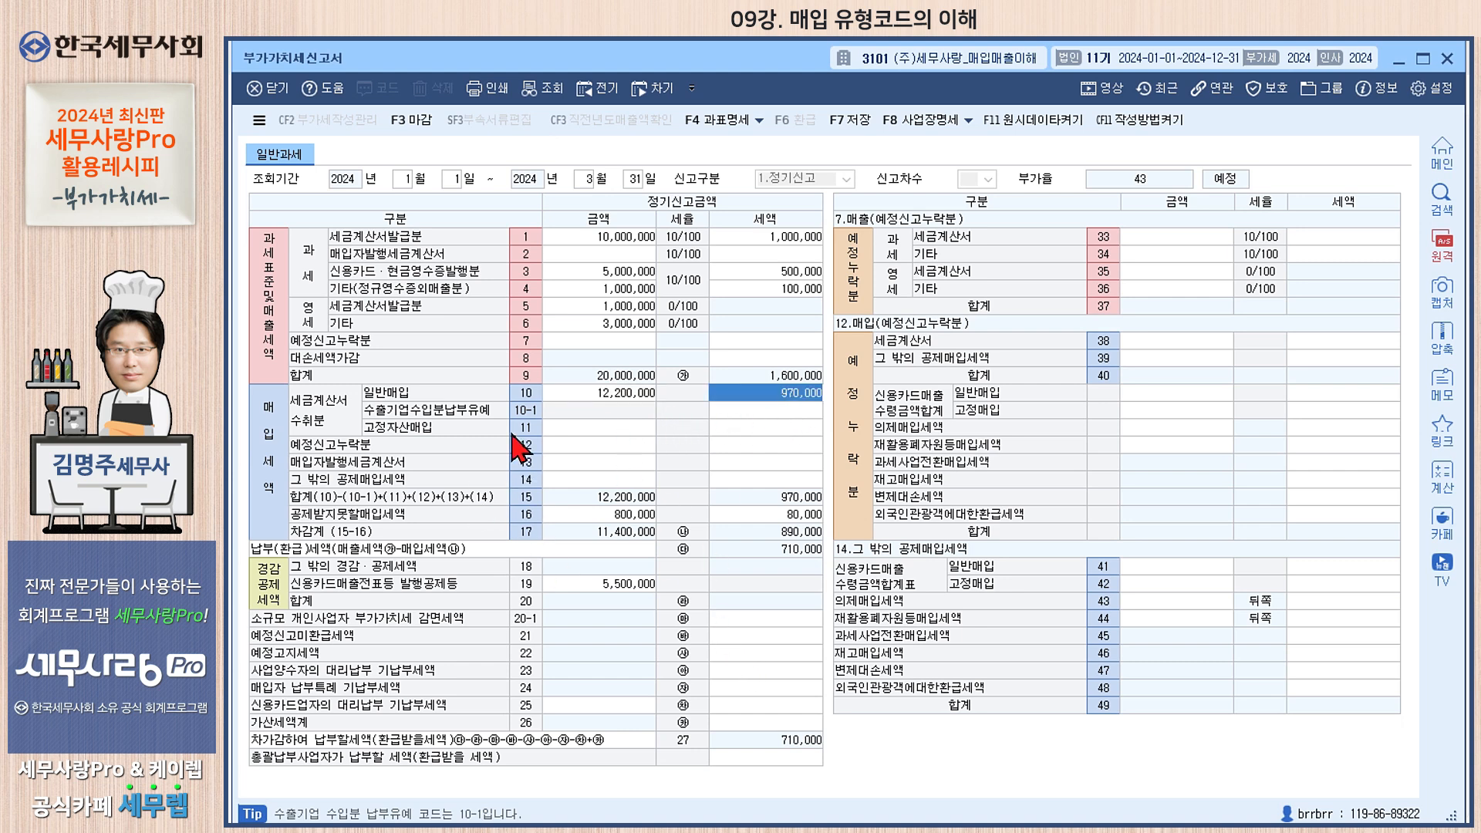
double_click(632, 394)
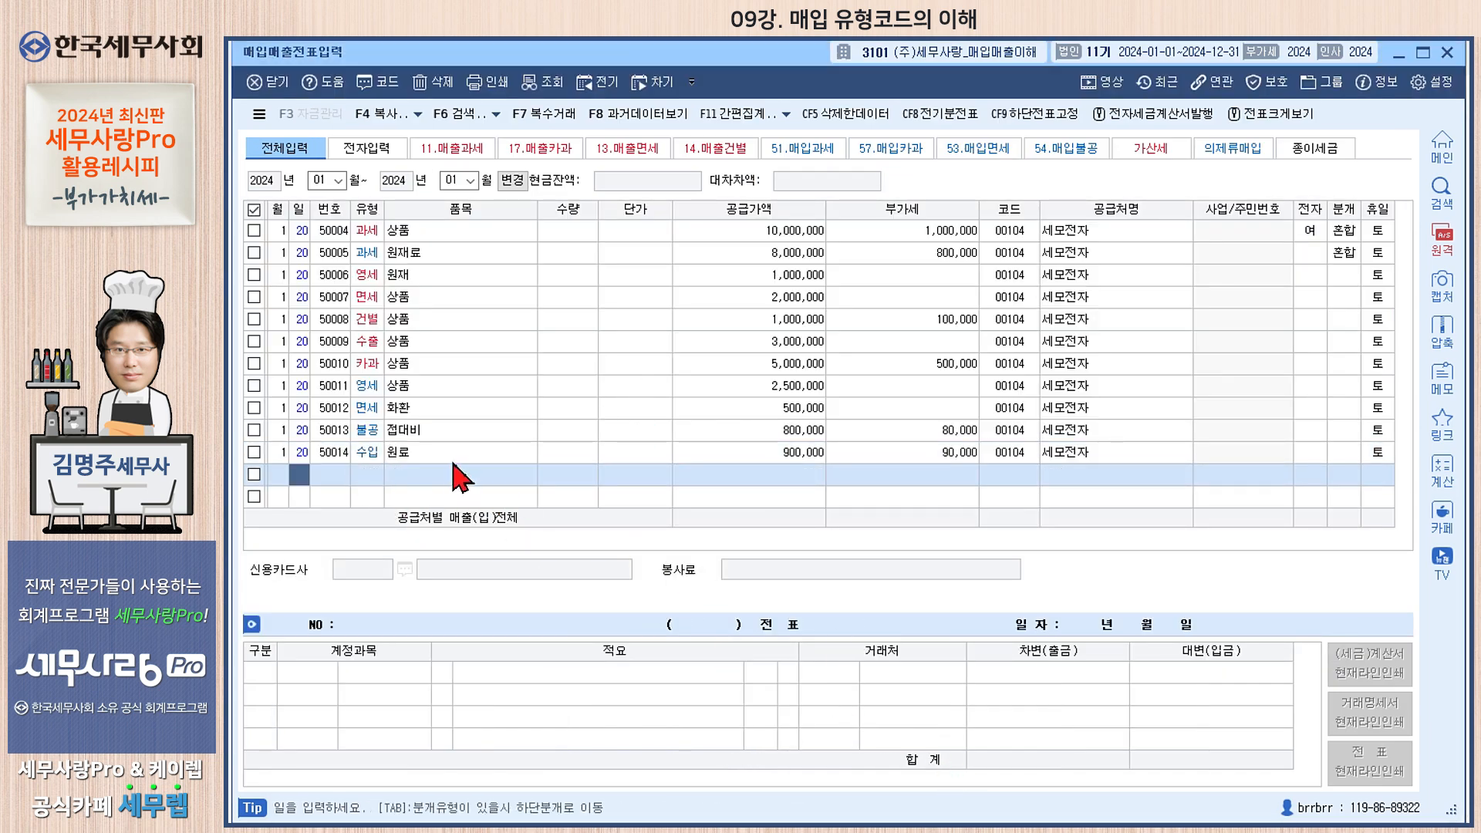
- Start a new January 20 purchase line with type 57.카과 and item 식대, leaving quantity and unit price empty
click(378, 452)
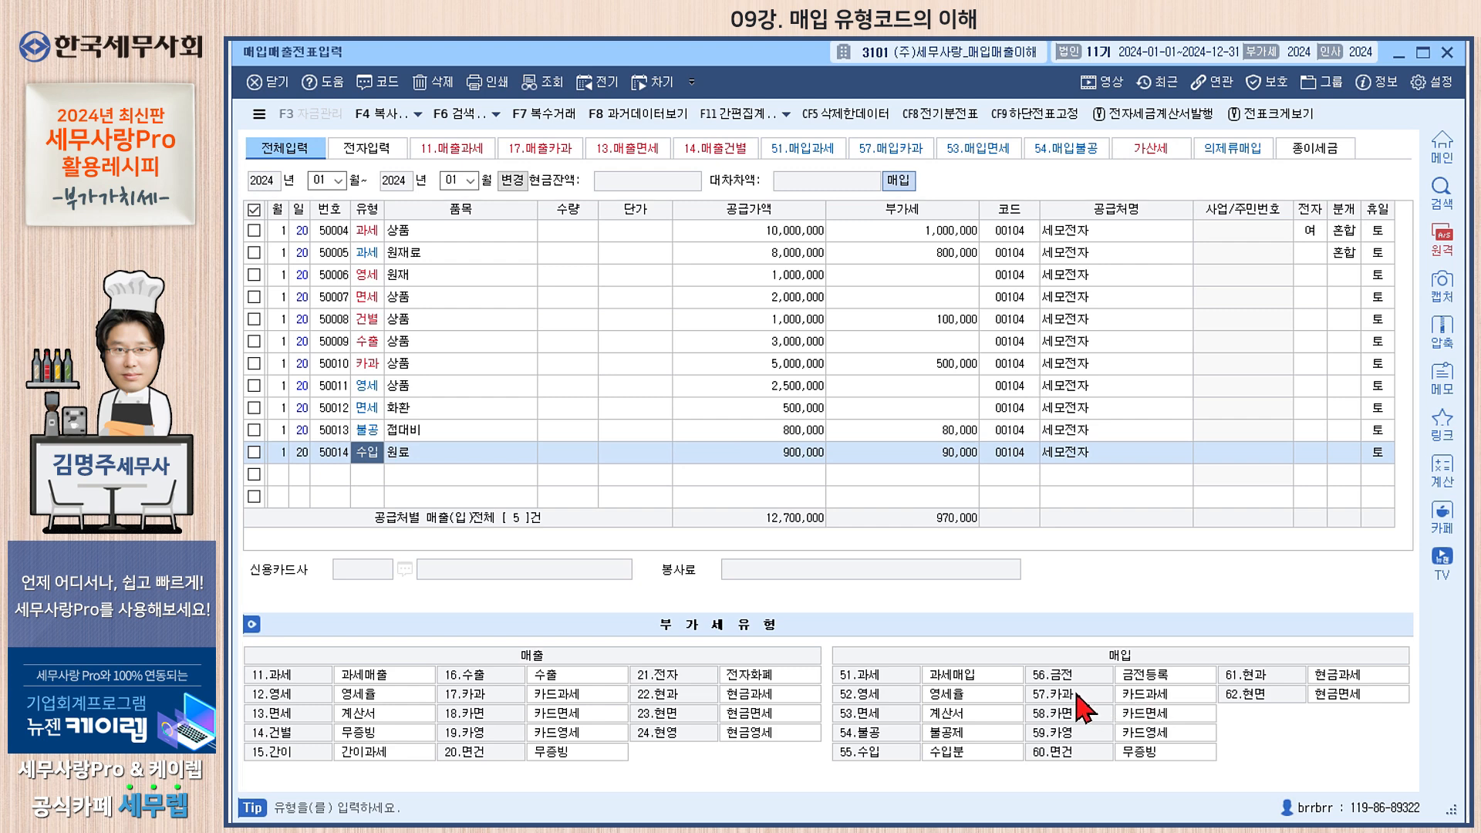
click(378, 474)
key(Return)
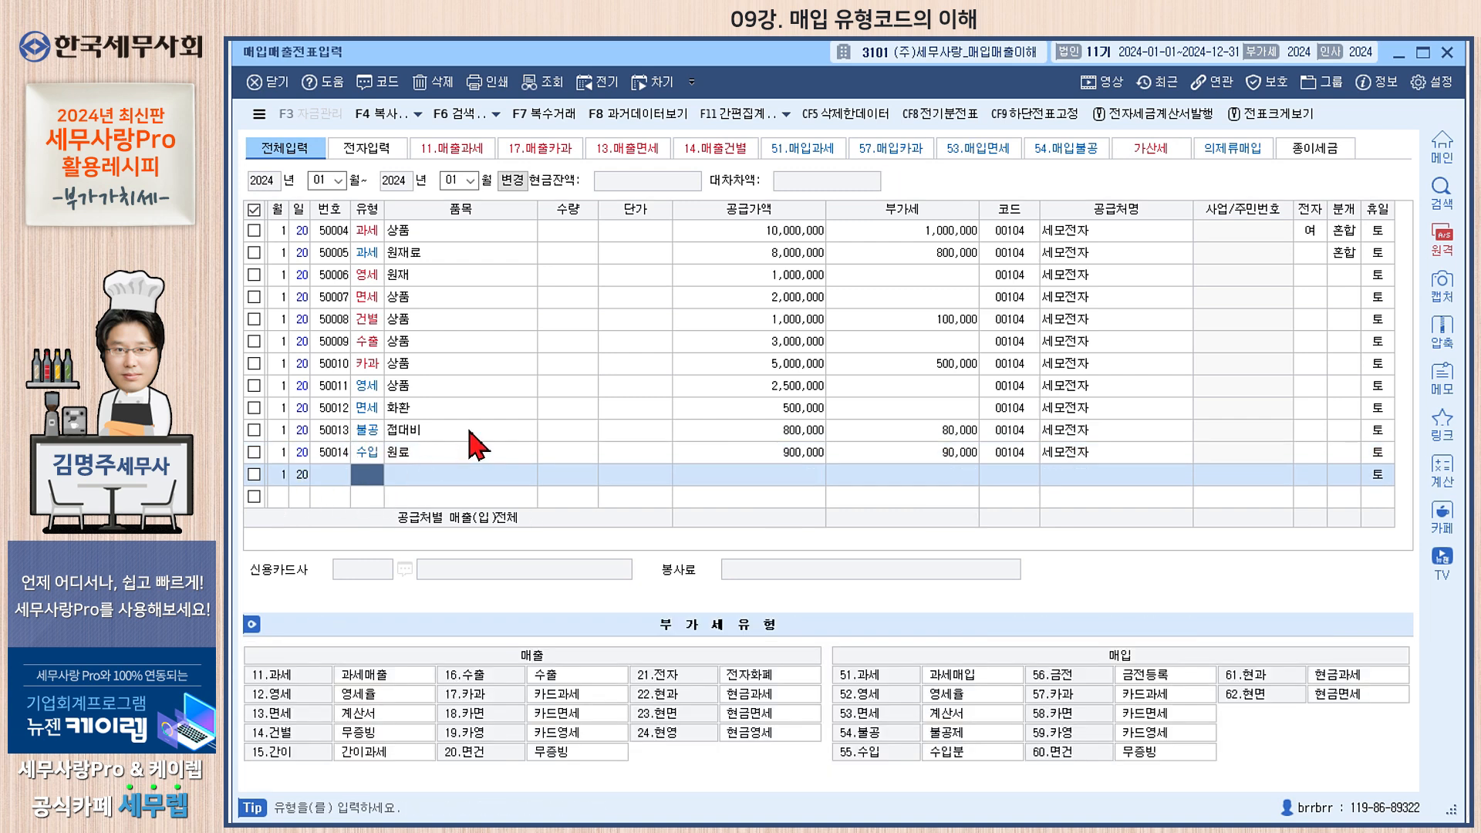
text(57)
key(Return)
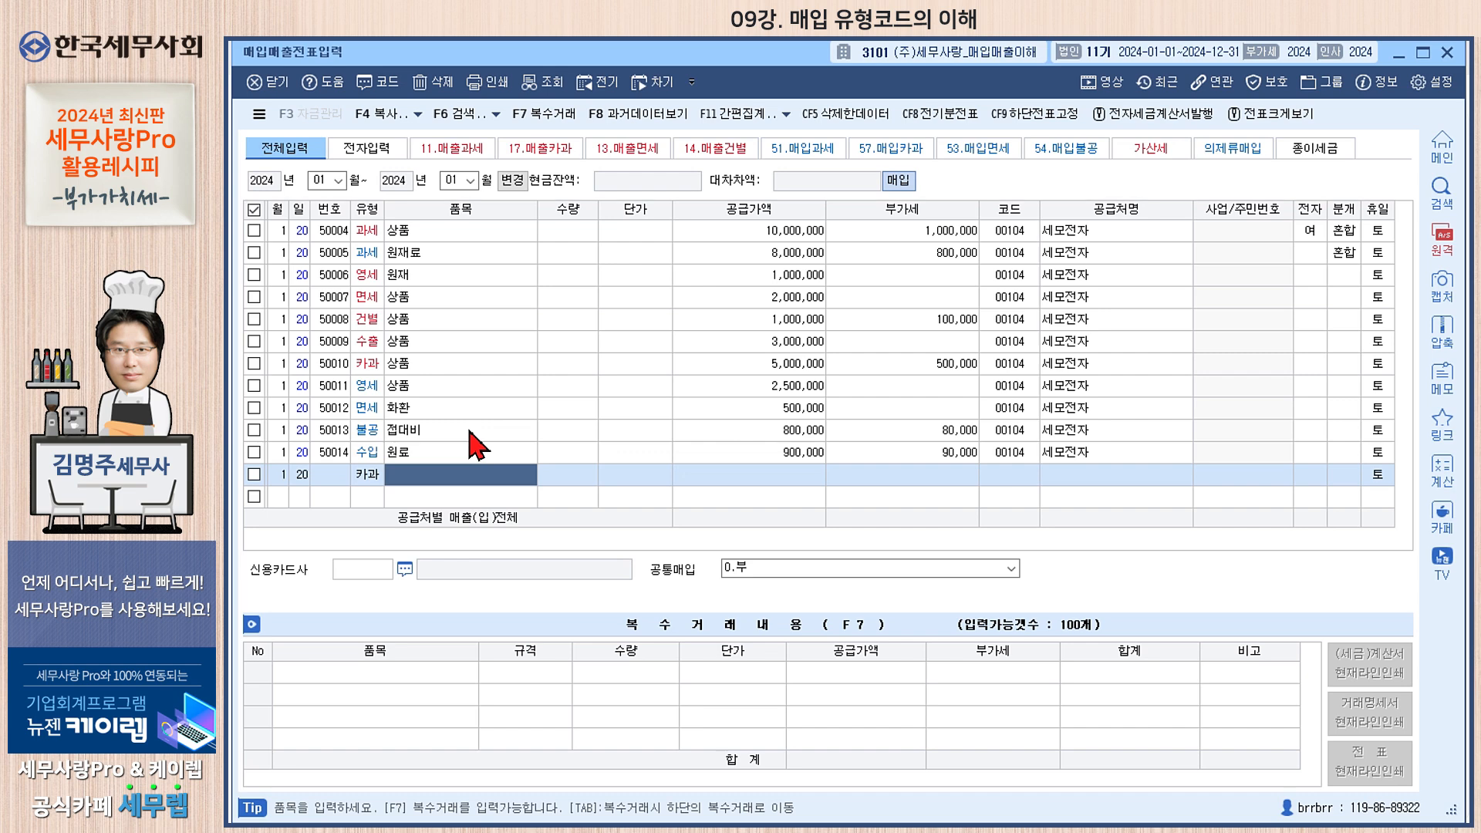
text(식대)
key(Return)
key(Return)
key(Return)
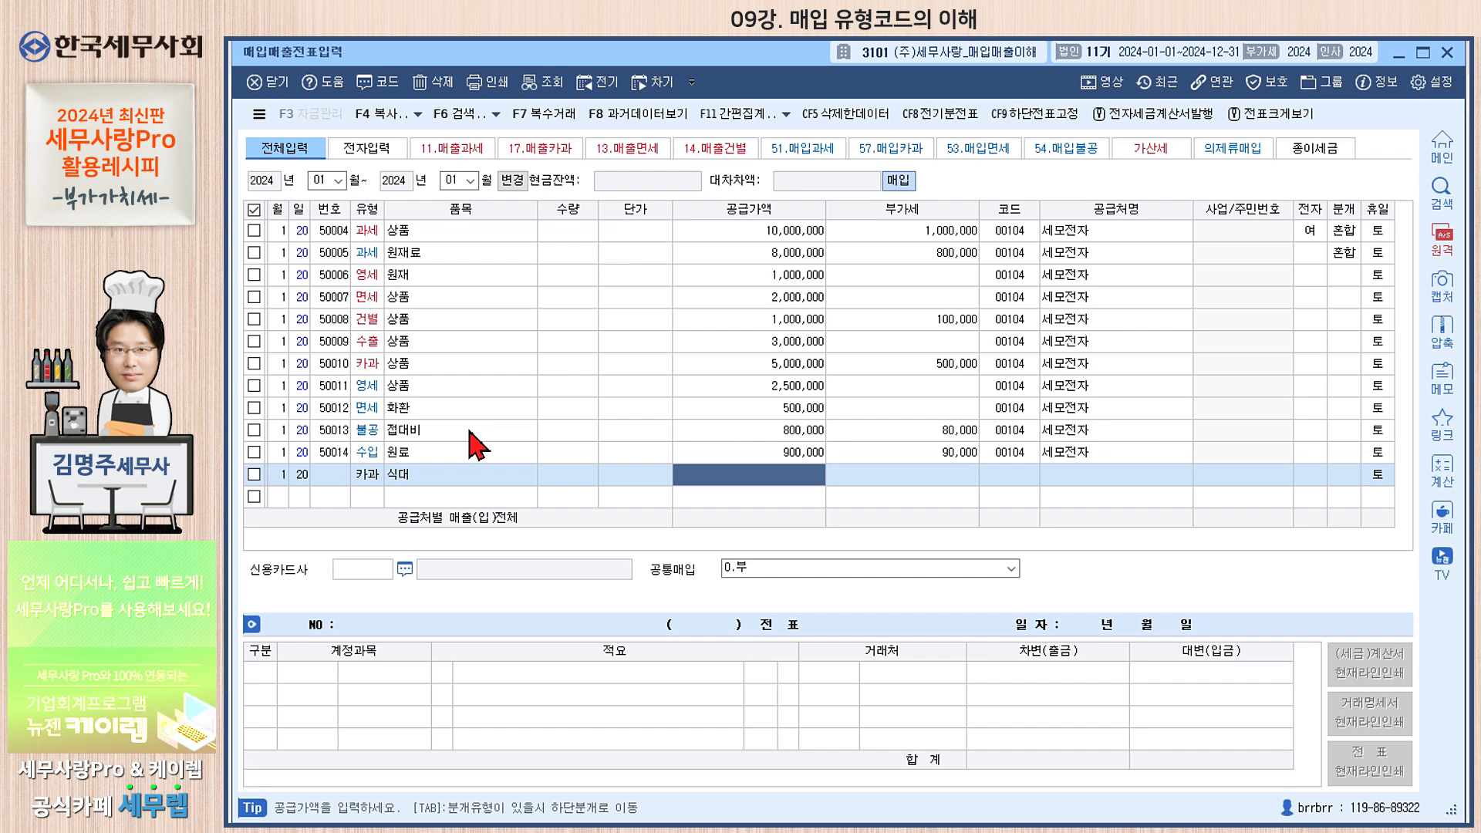
- Enter the VAT-inclusive amount of 110,000 for the 식대 card purchase line and accept supplier 세모전자
text(110,000)
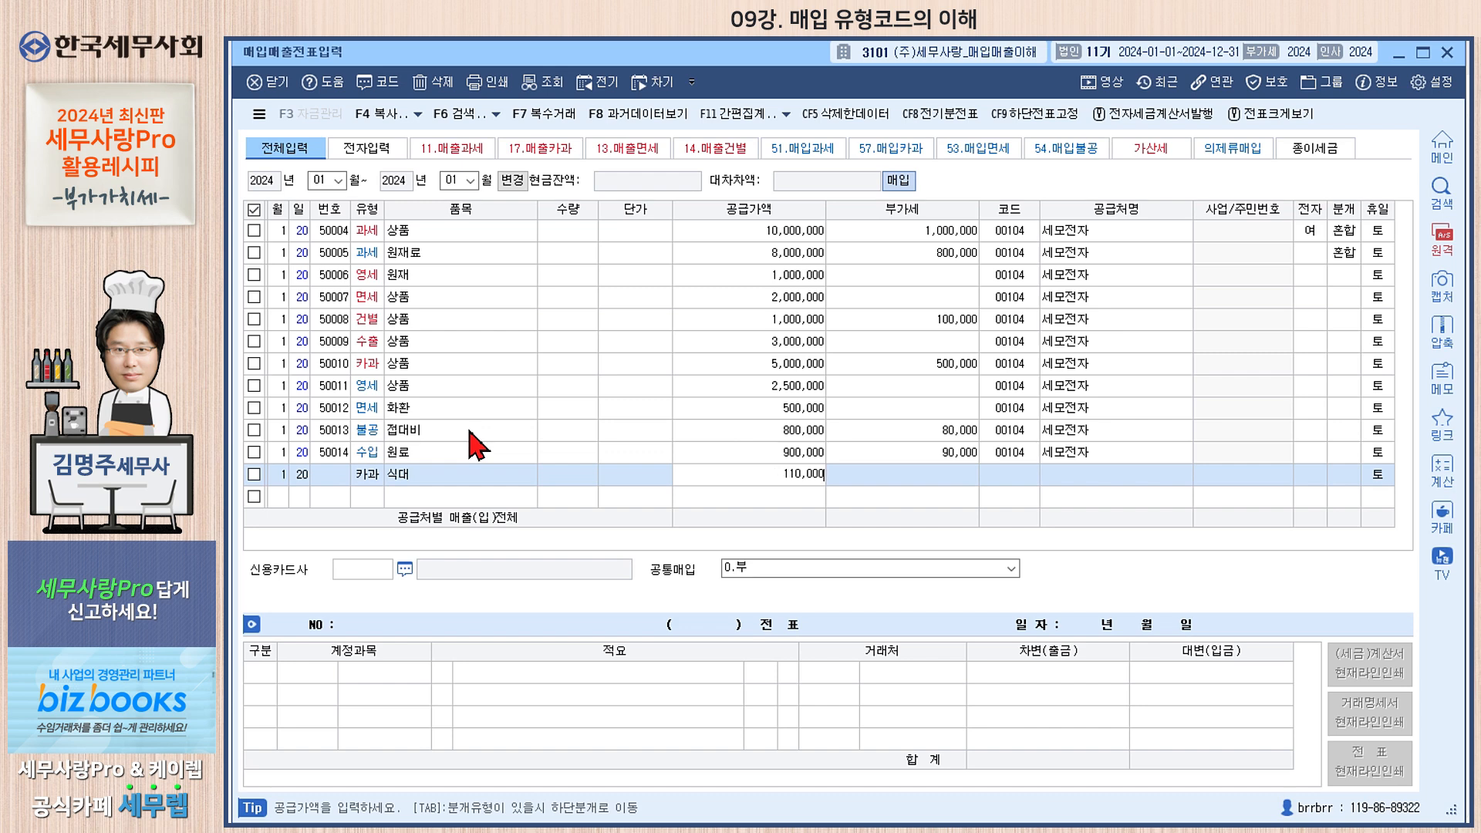
key(Return)
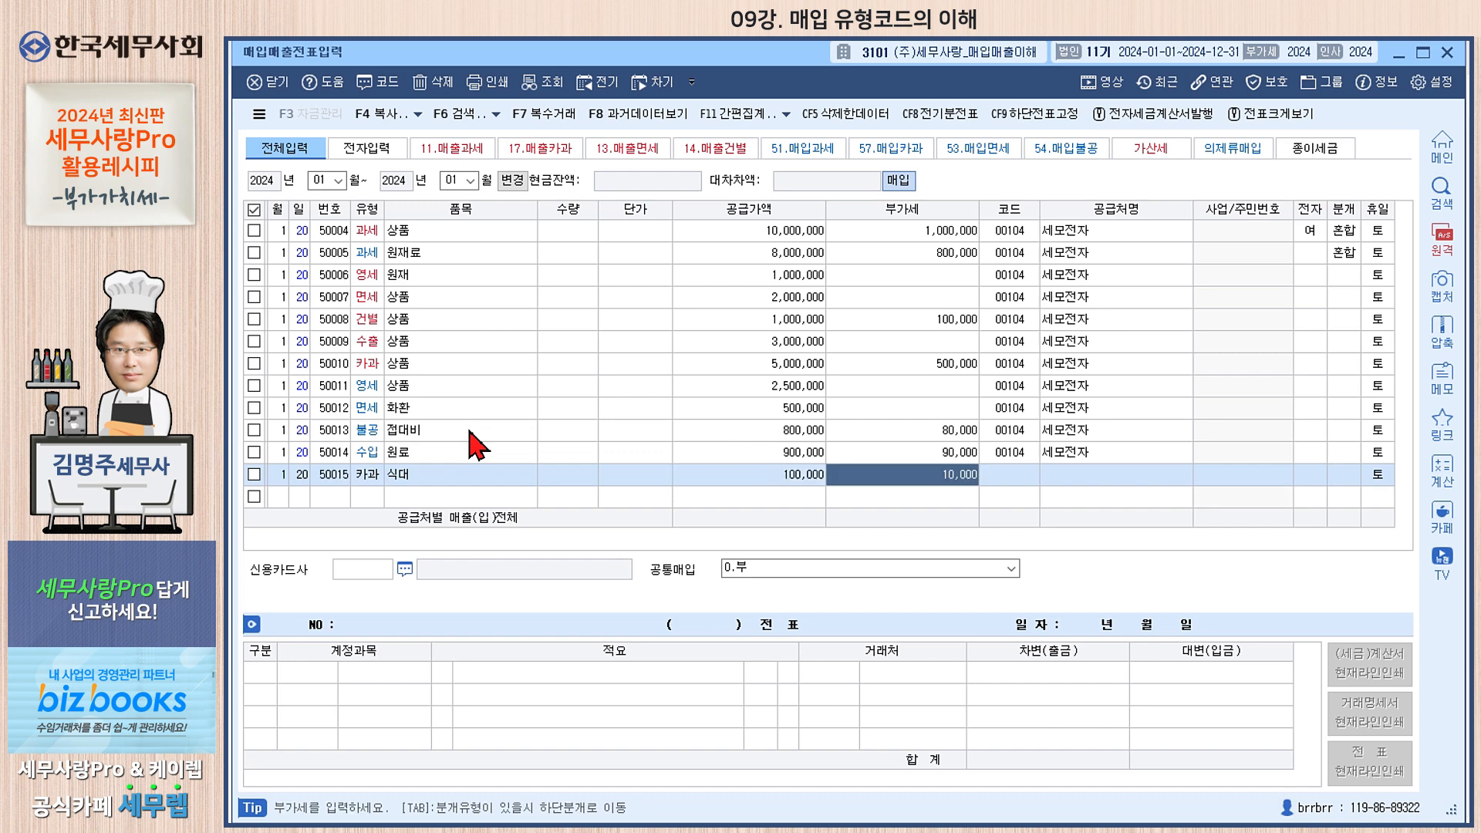
key(Return)
key(Return)
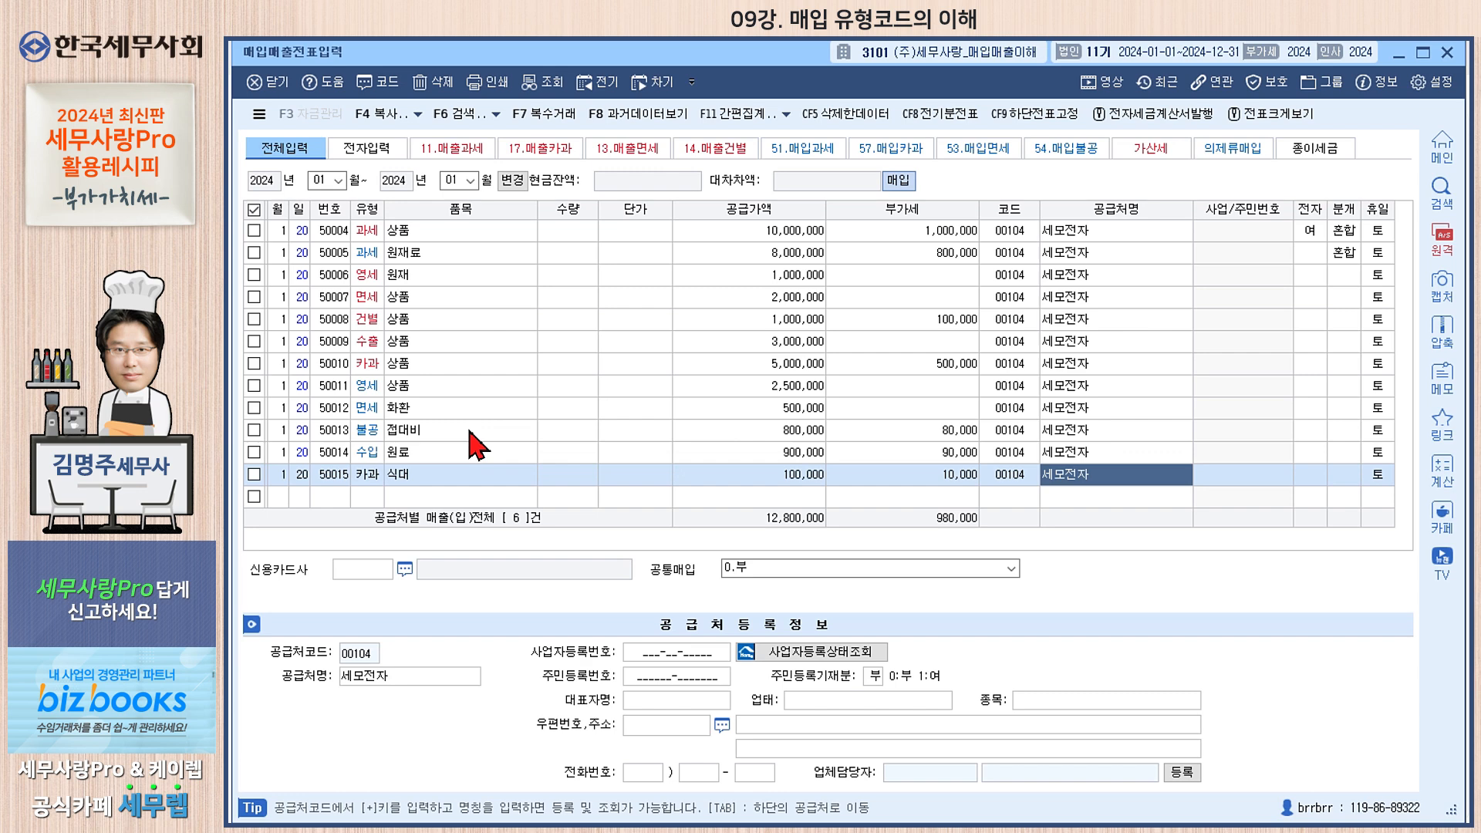
key(Return)
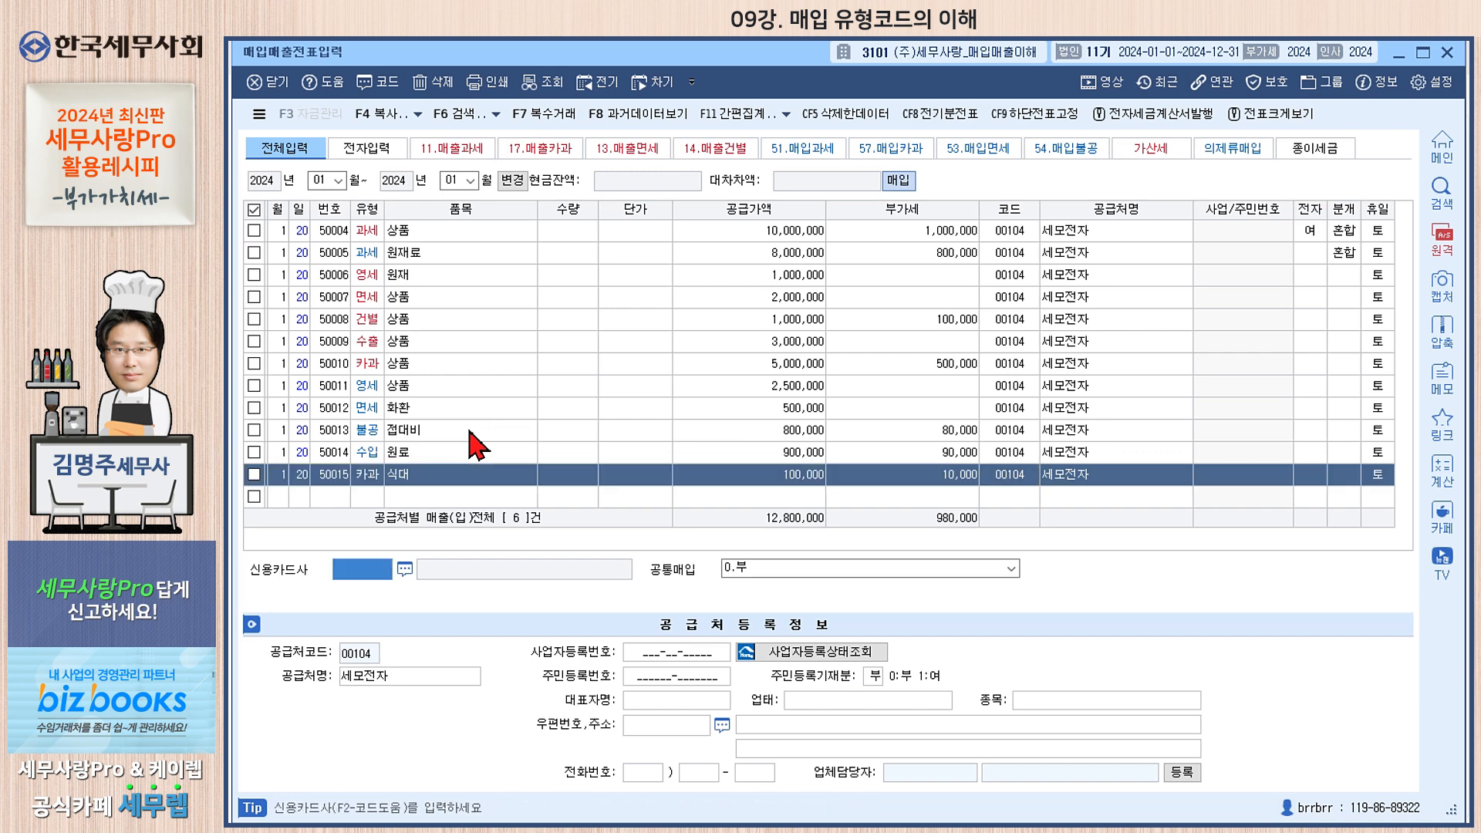
- Browse the card companies available for the 식대 line, leaving 신용카드사 empty, and return to its item field
click(405, 569)
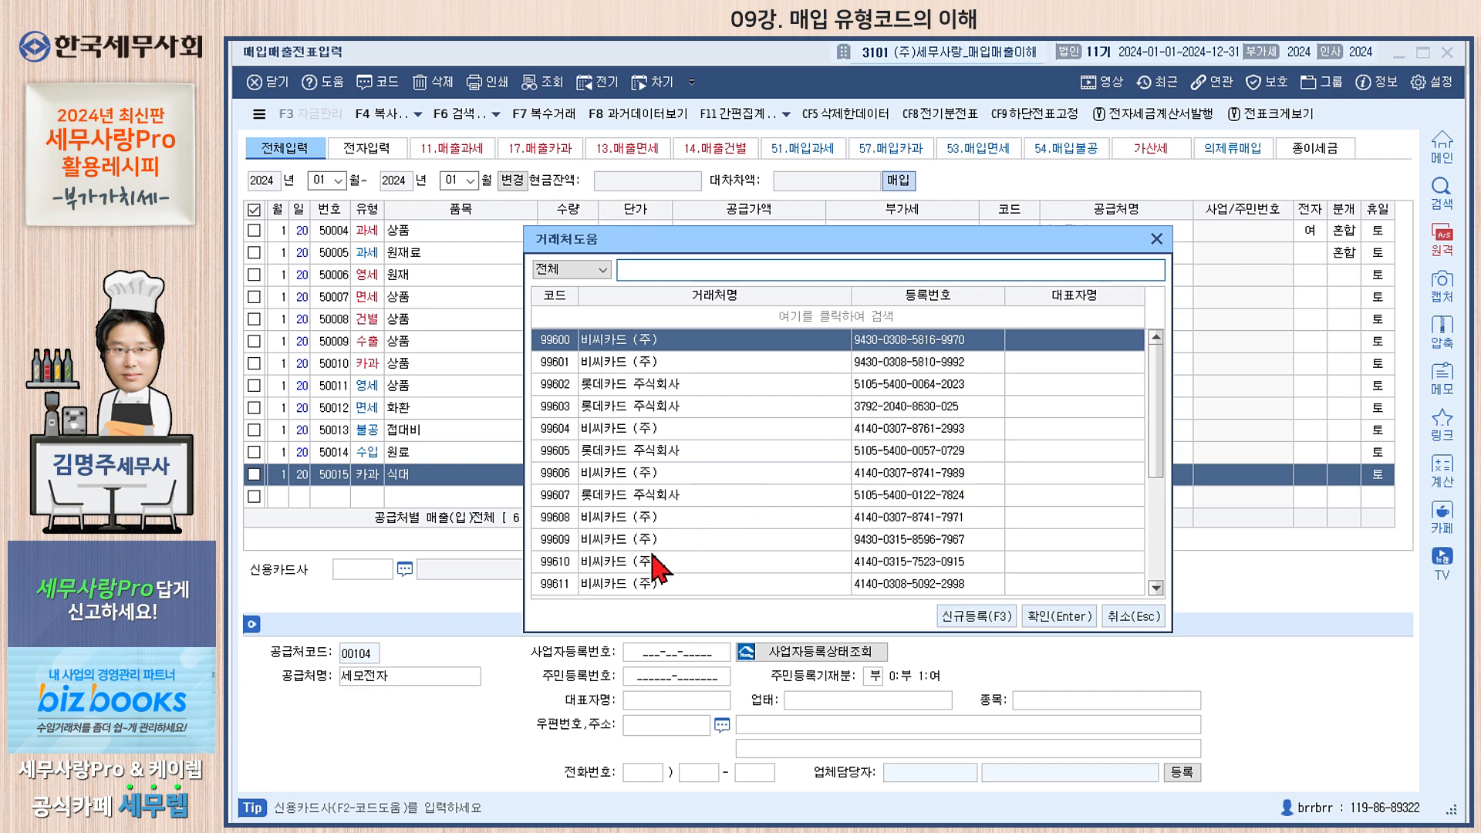
scroll(682, 505, down, 3)
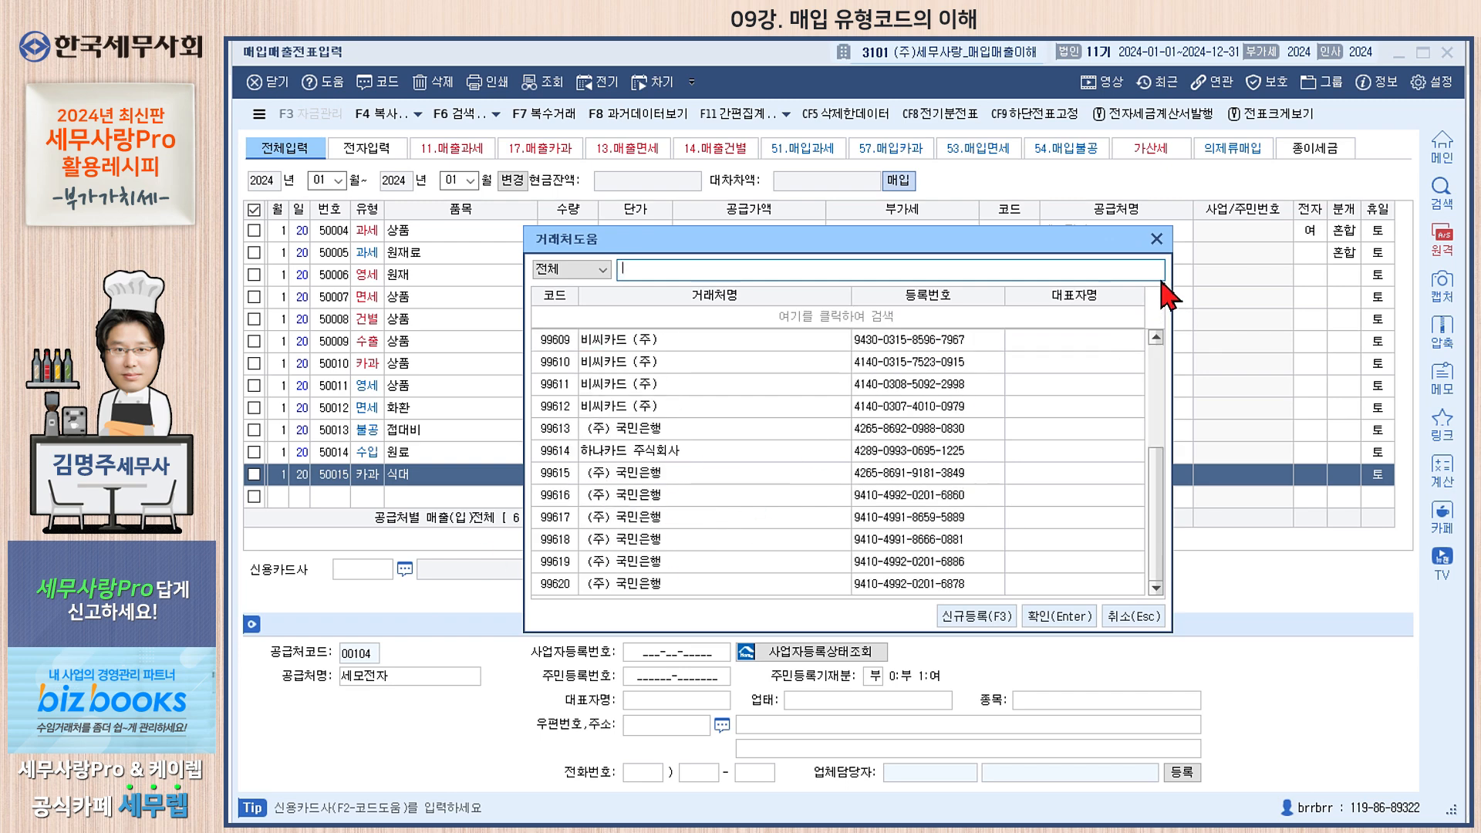
click(1156, 240)
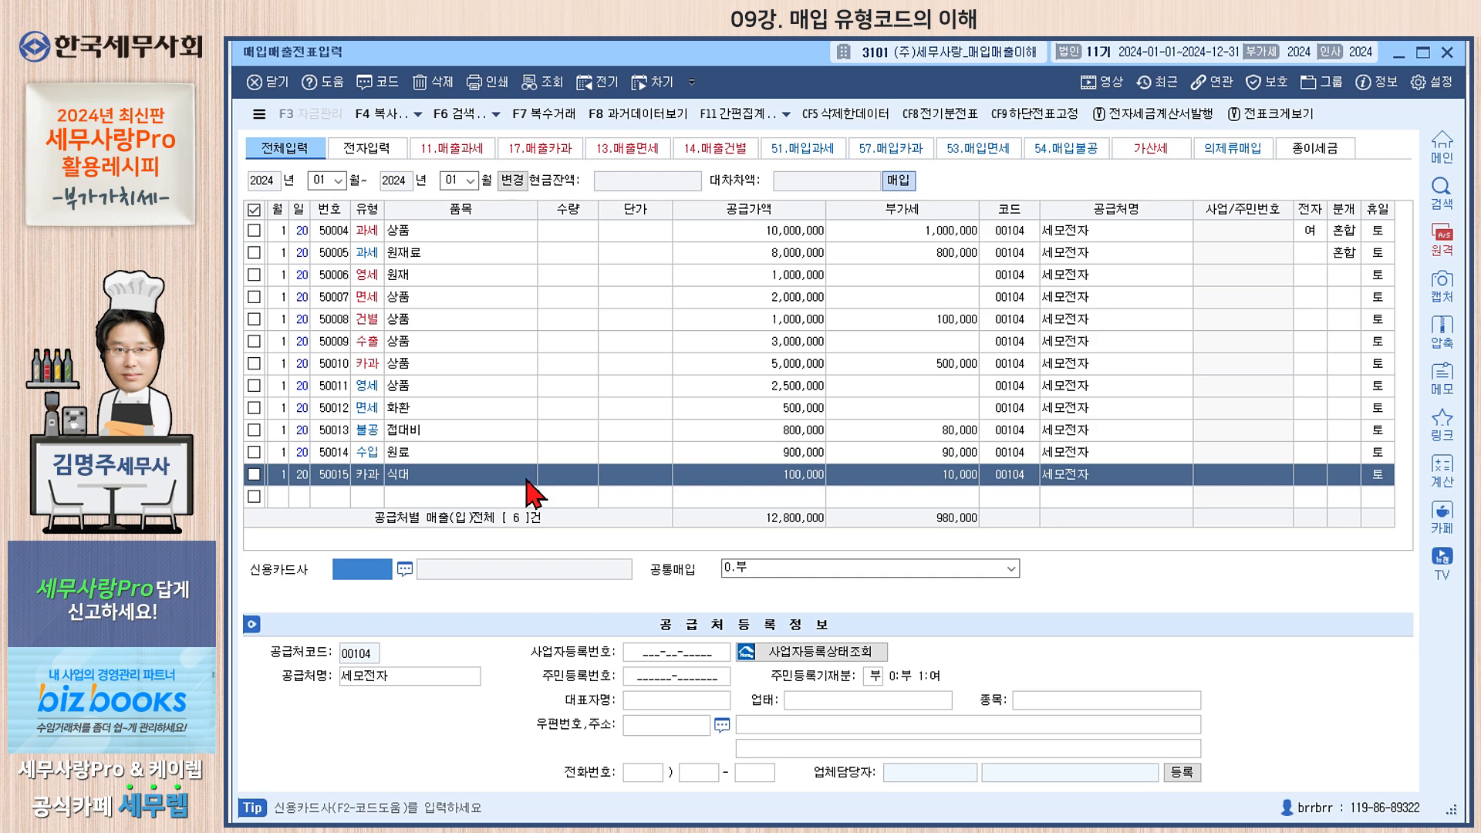
click(496, 476)
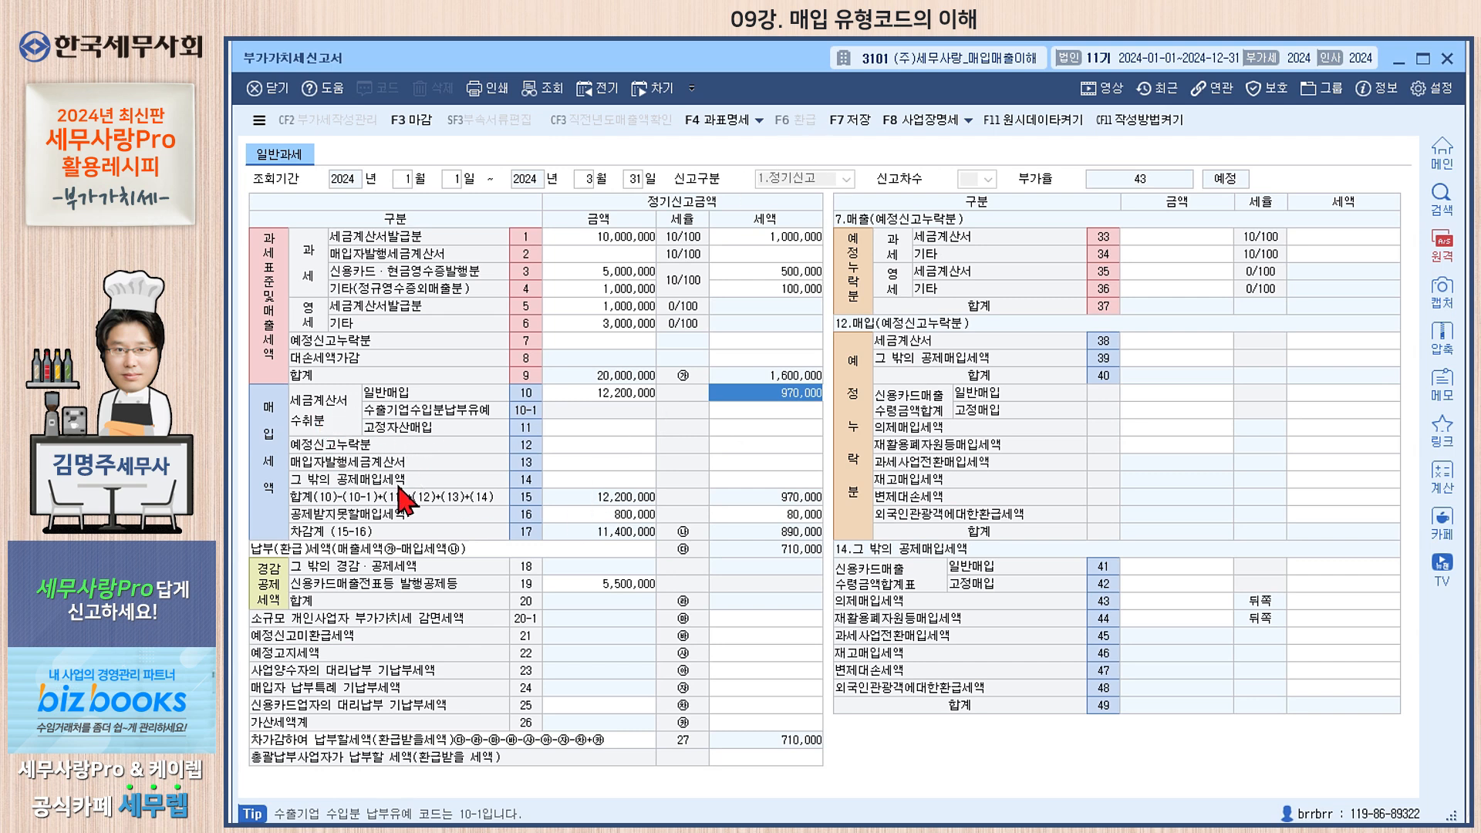
- Reload the VAT return data and check the card purchase in row 14 (그 밖의 공제매입세액) and row 41 (일반매입)
click(590, 483)
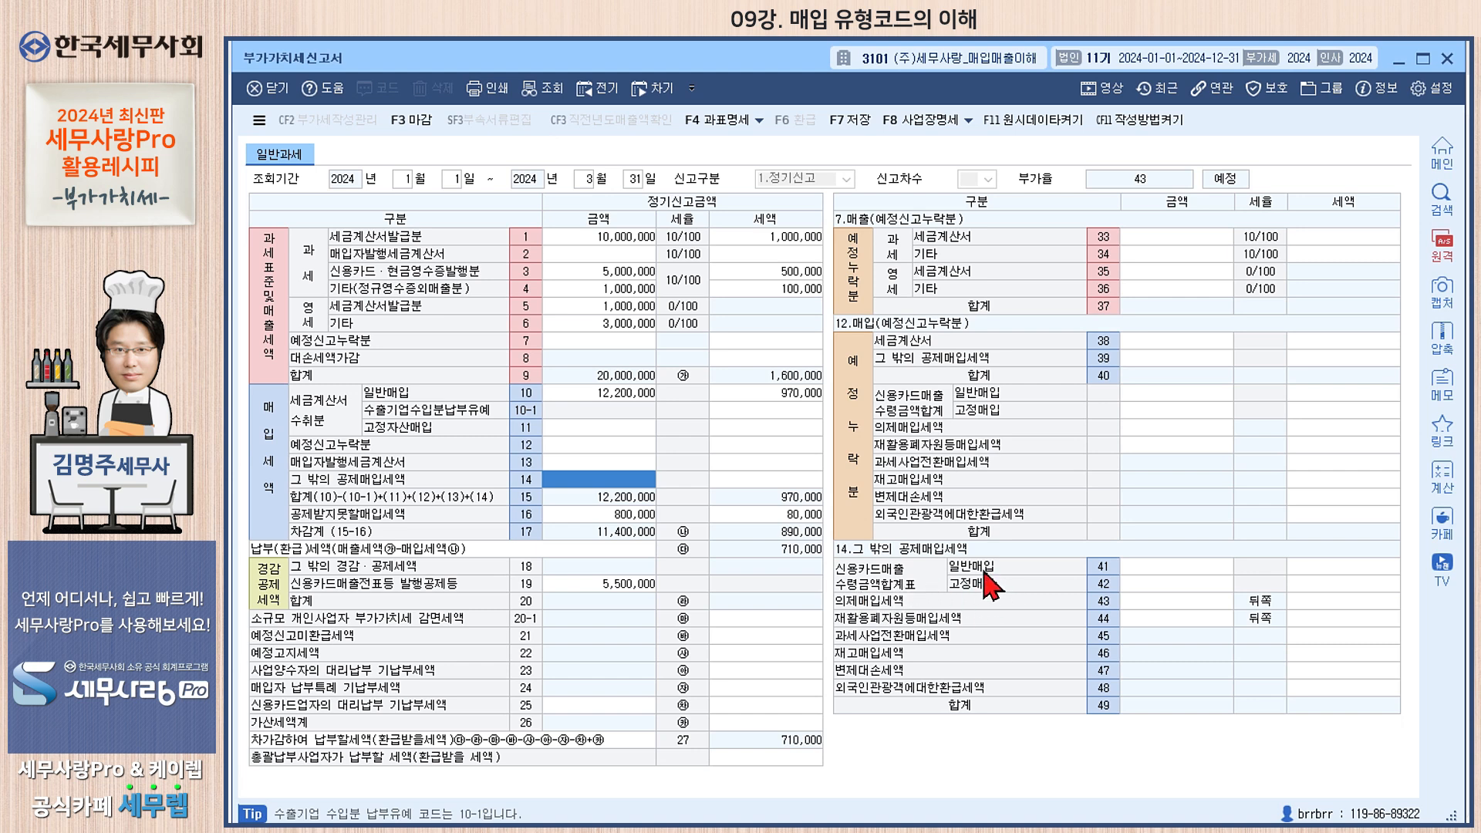
click(1157, 571)
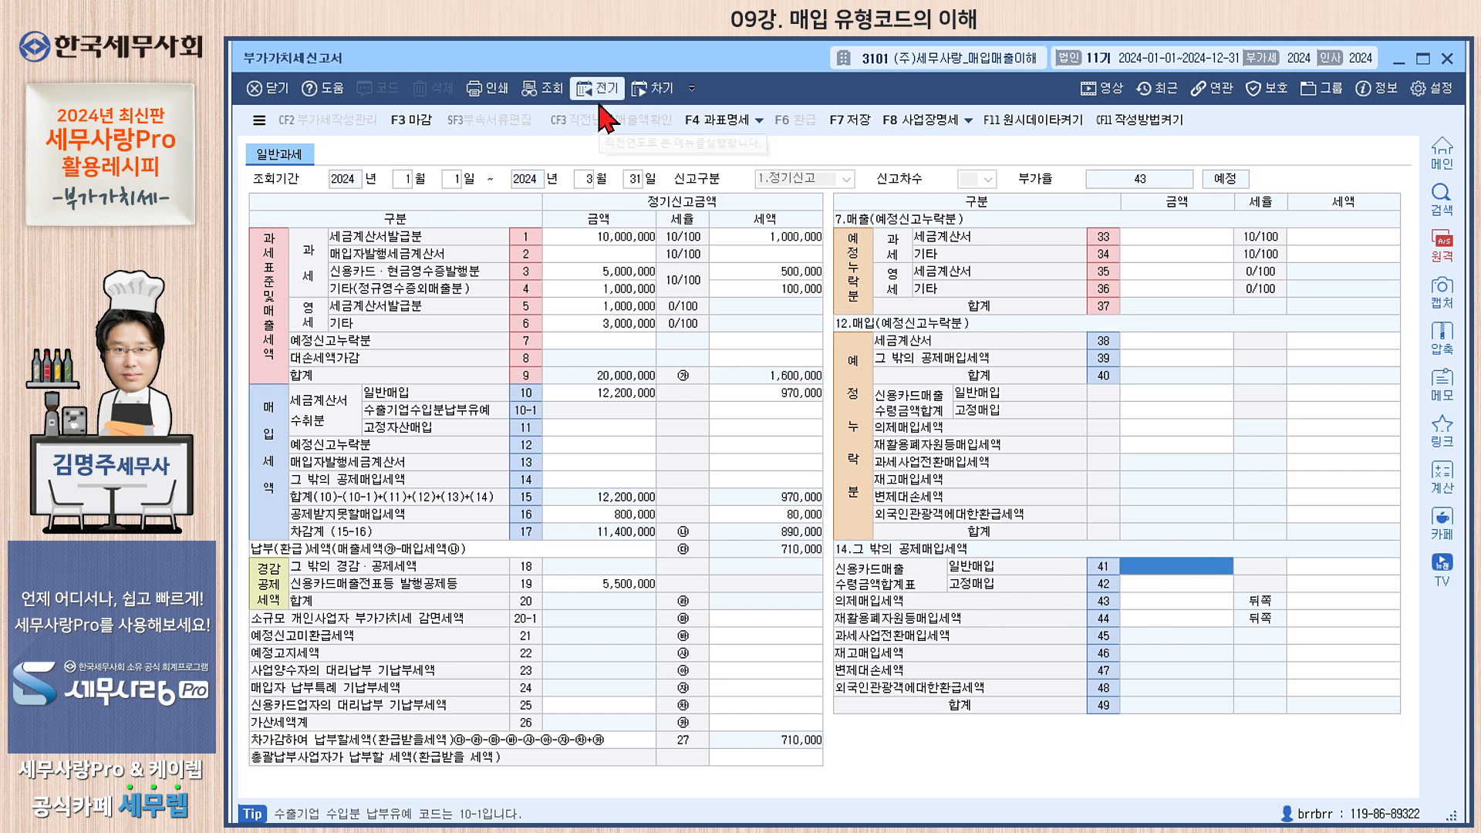
text(1000000)
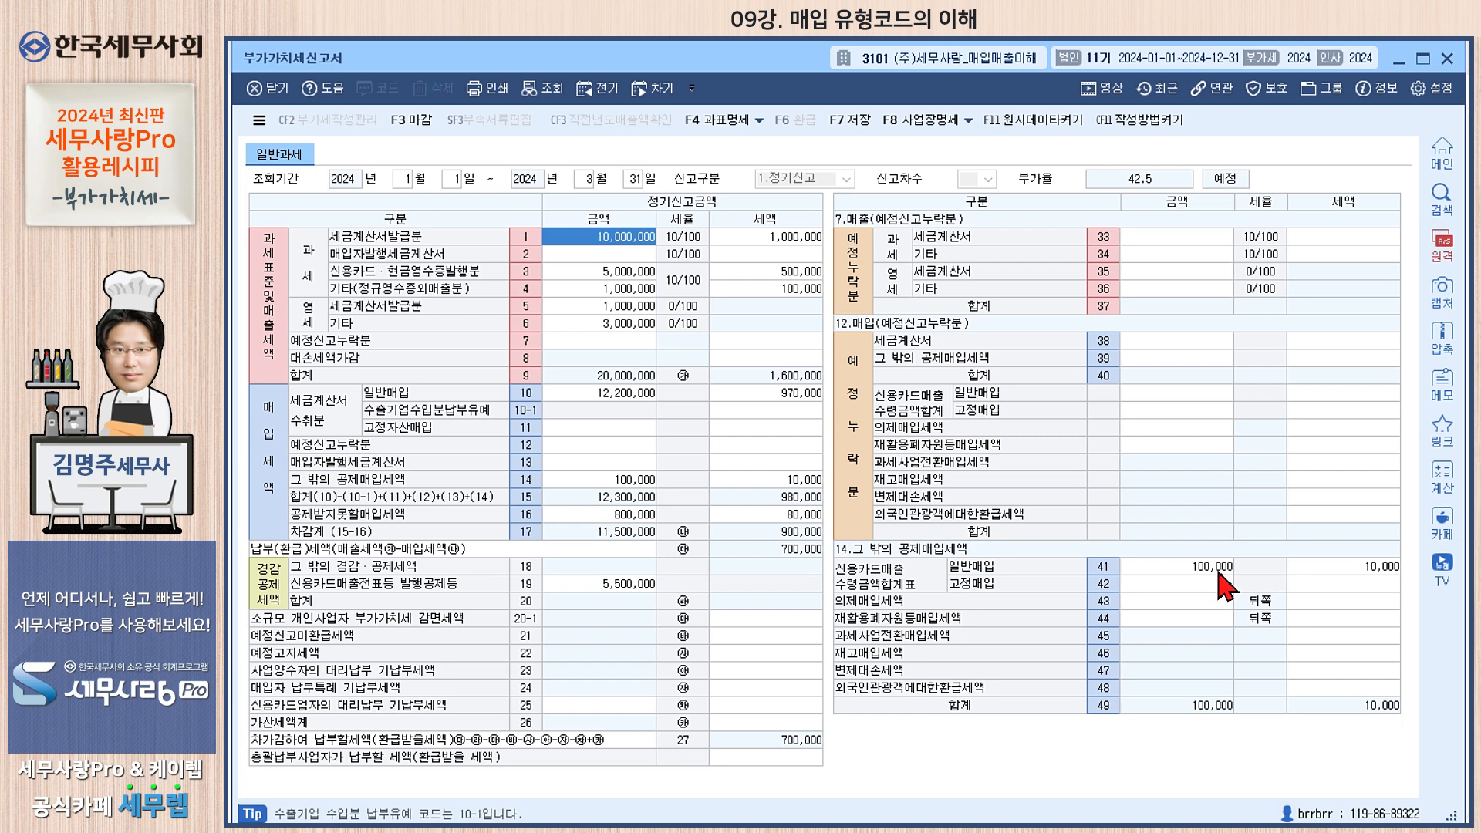
key(Return)
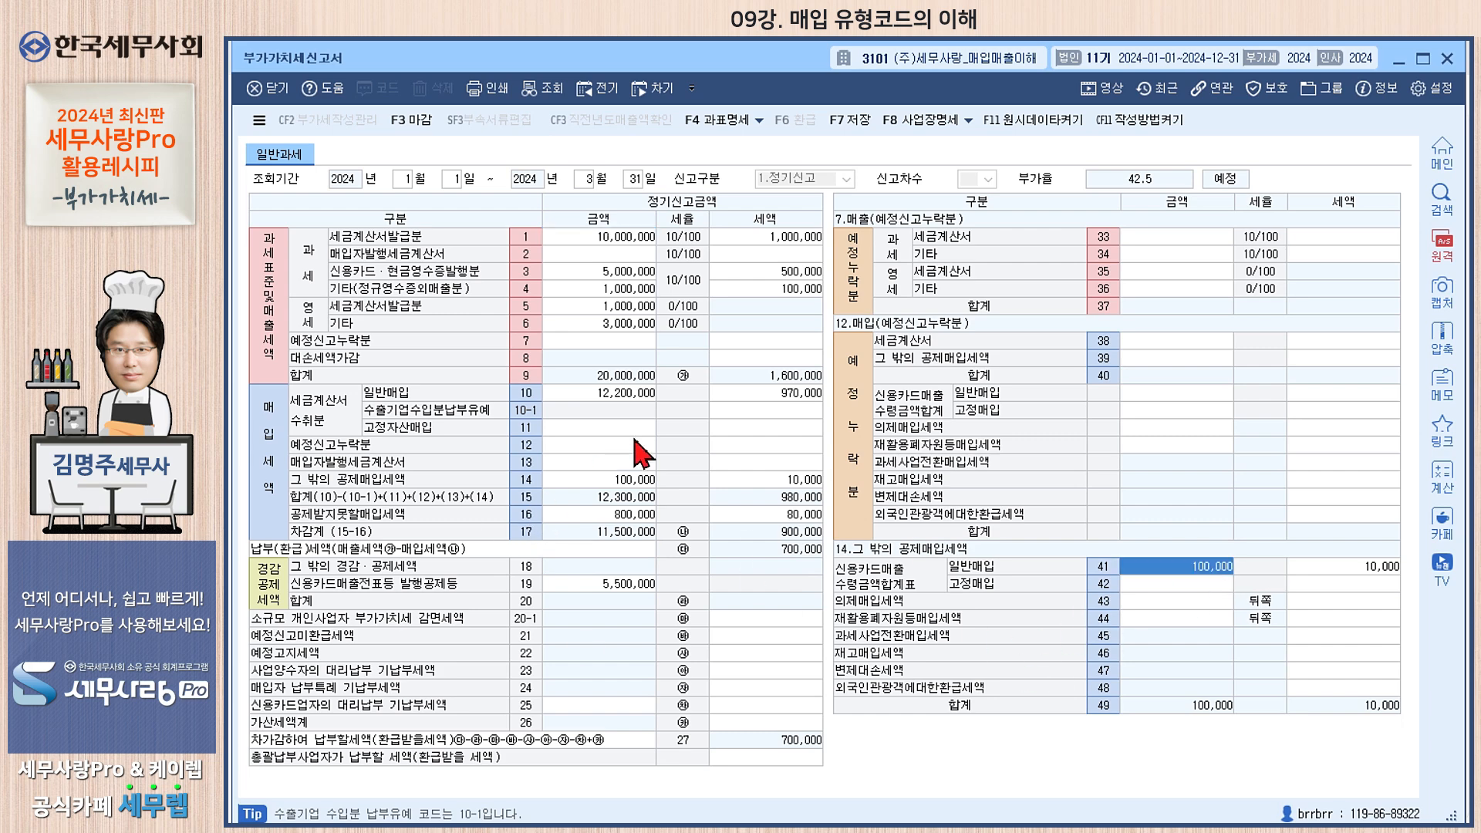
- Return to the purchase and sales voucher entry and review the type codes of the entered lines, including the 카과 sales line
key(alt+Tab)
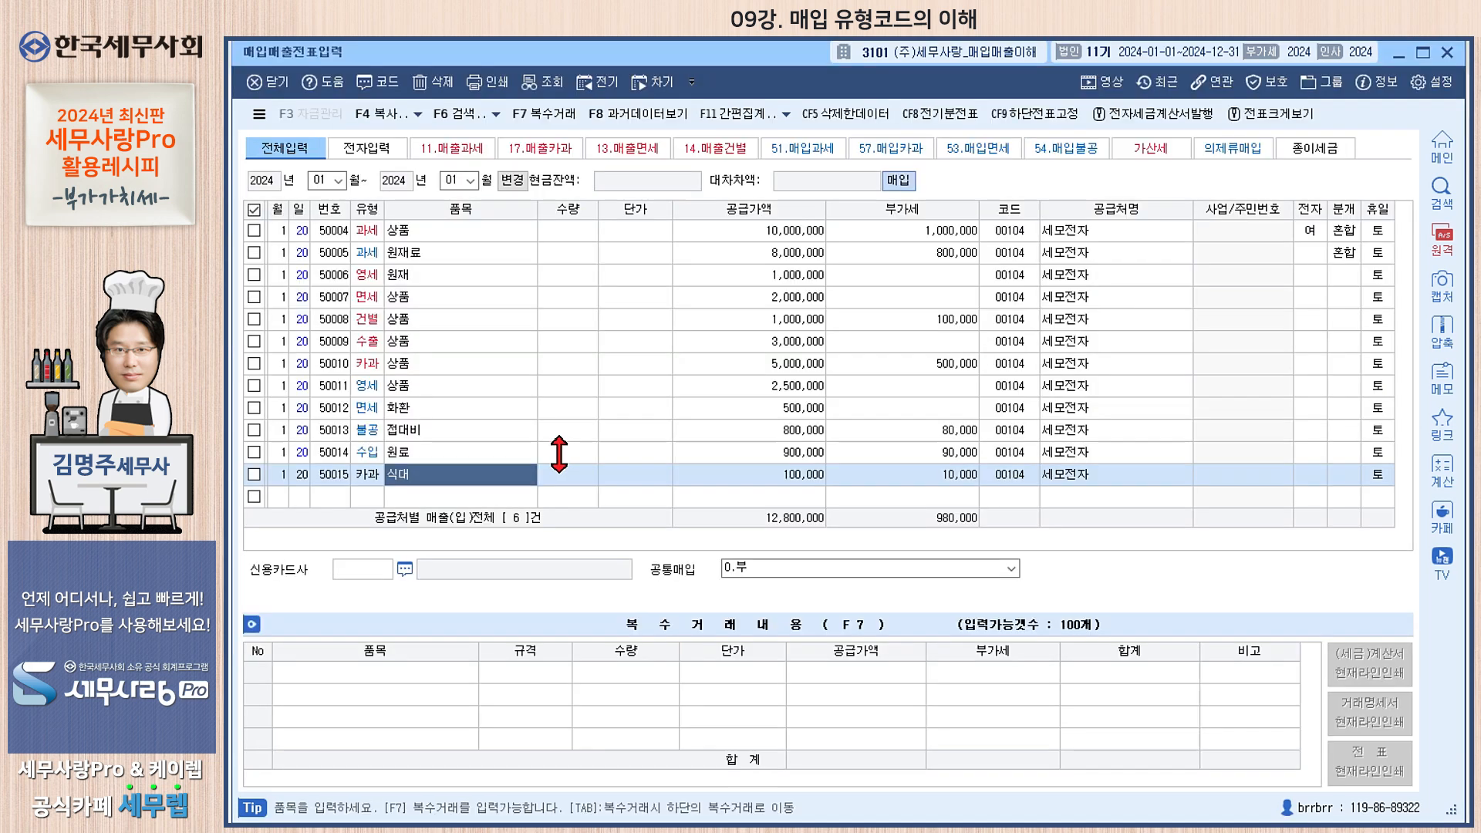
click(358, 494)
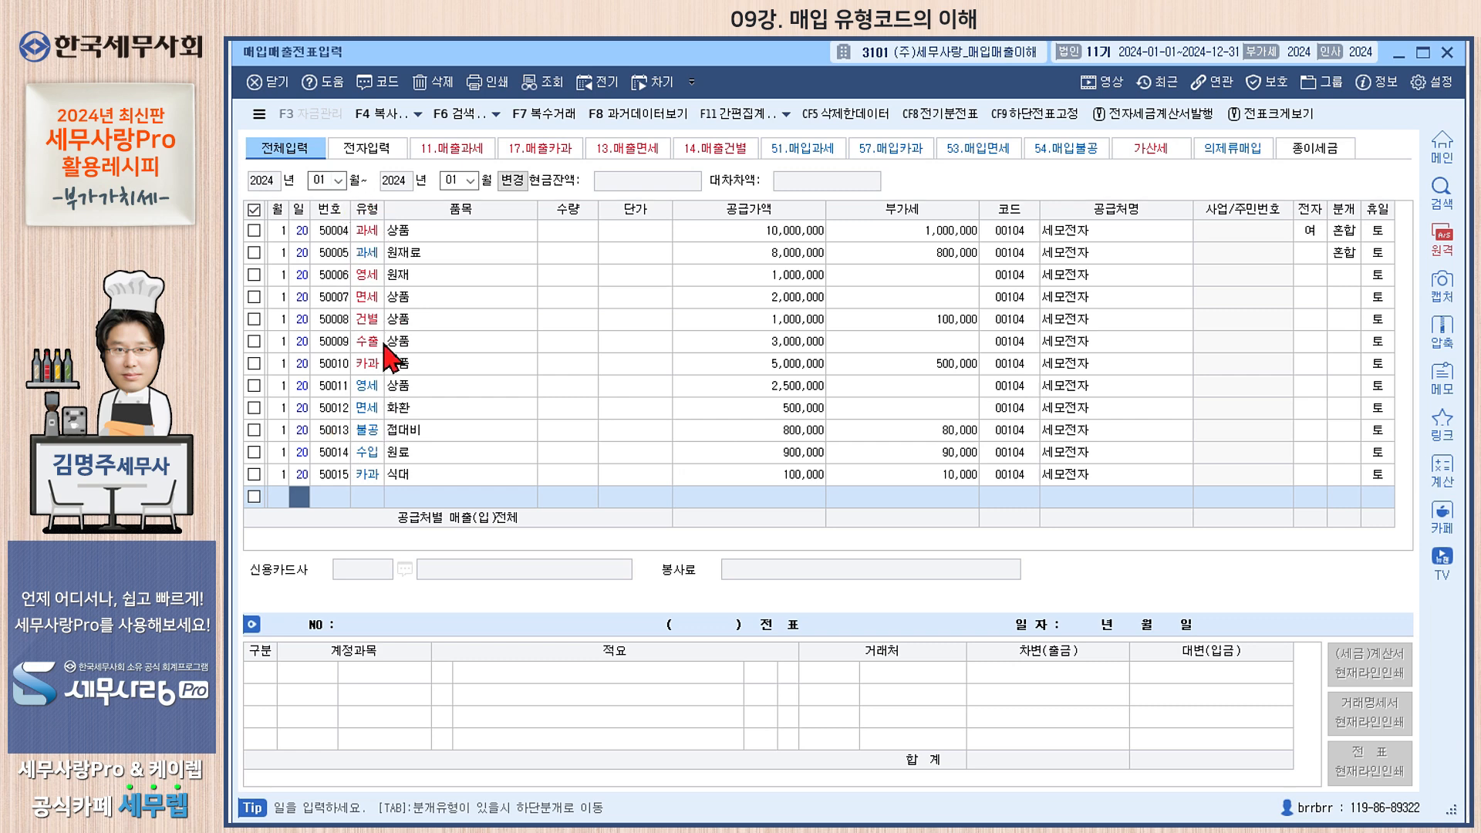
click(367, 365)
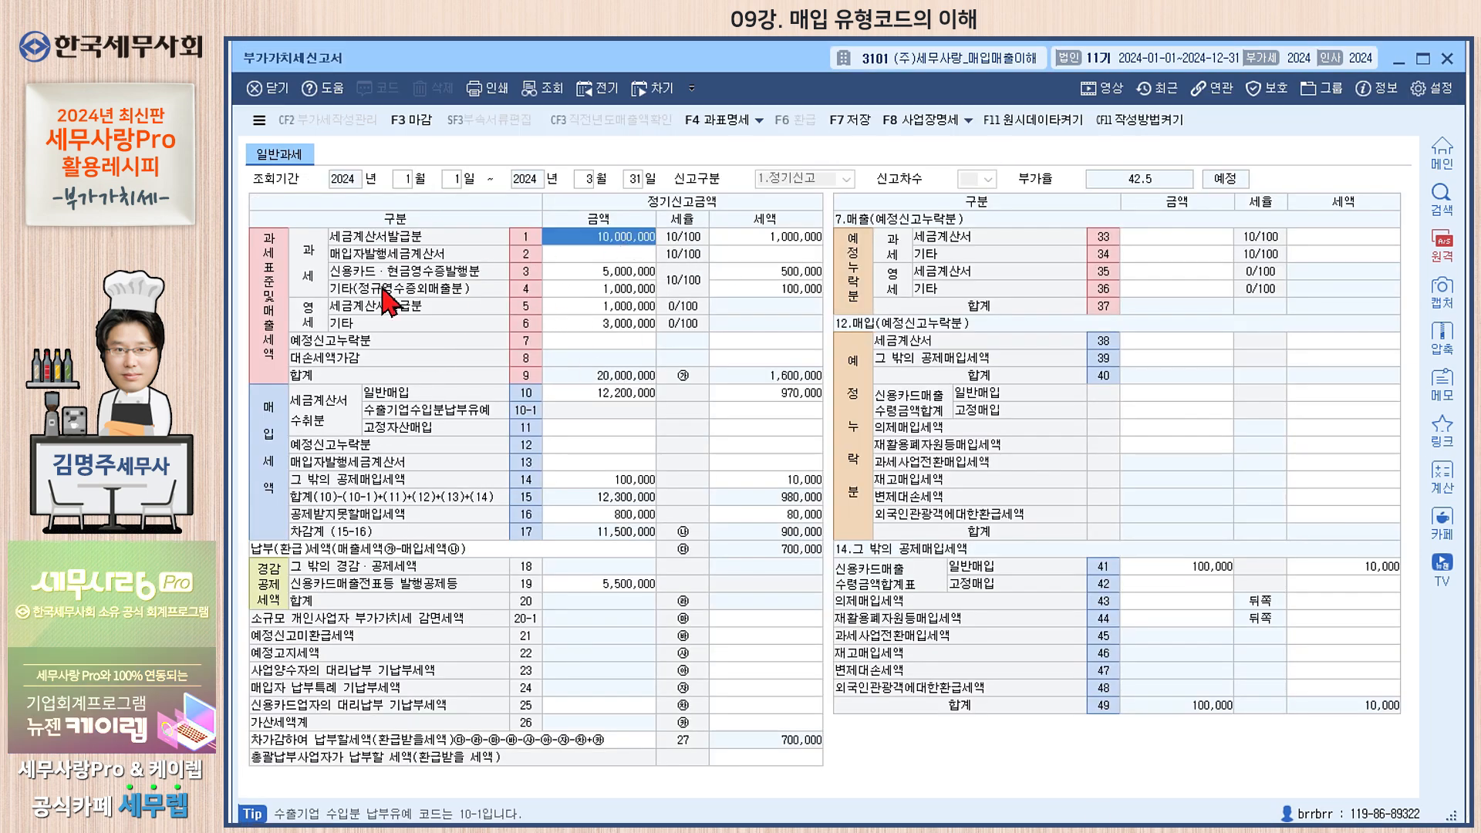
- Review sales rows 3 to 7 of the VAT return, covering card, other, zero-rated and omitted sales
click(601, 273)
click(627, 291)
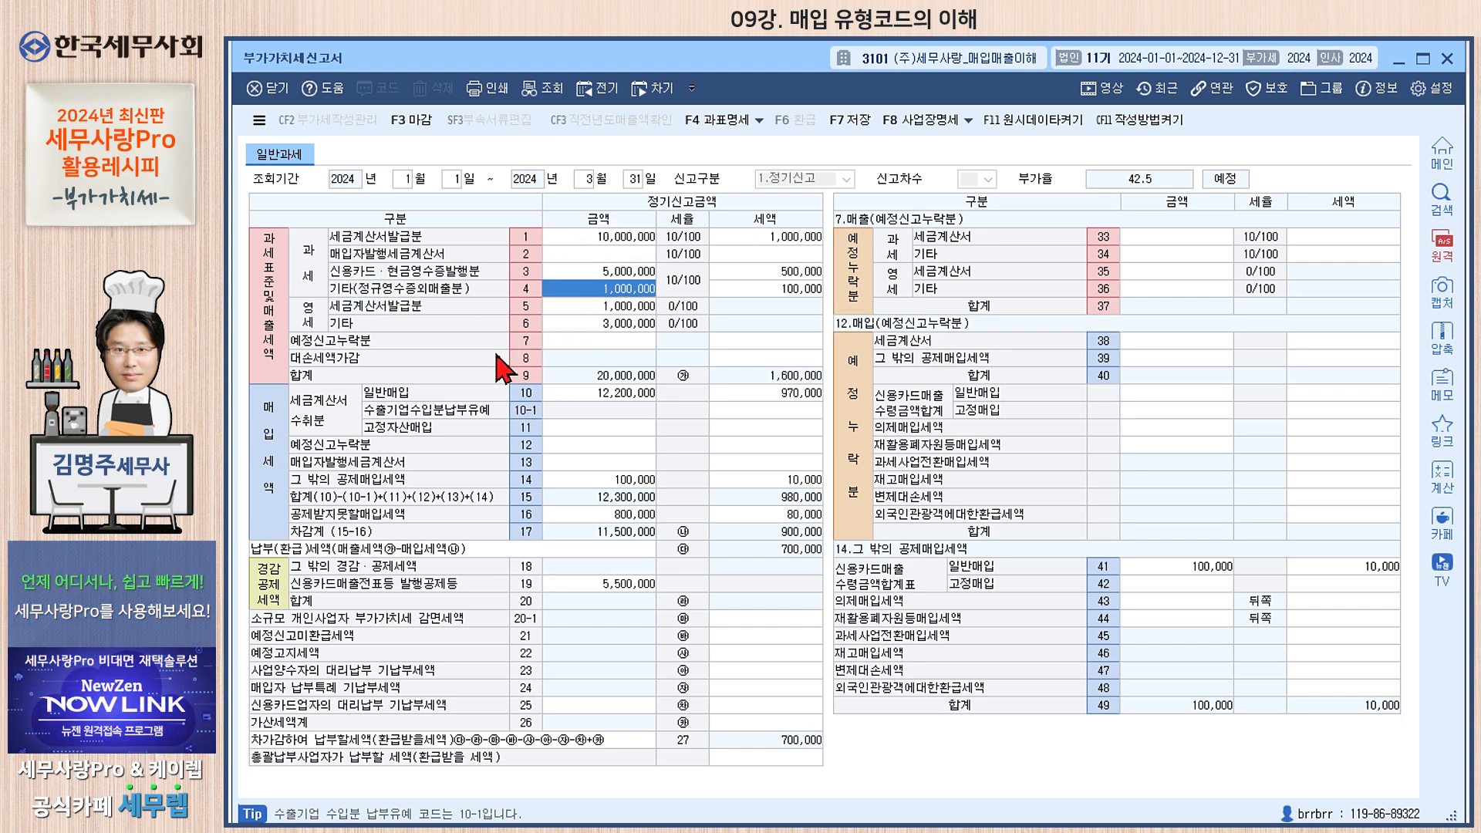
click(621, 306)
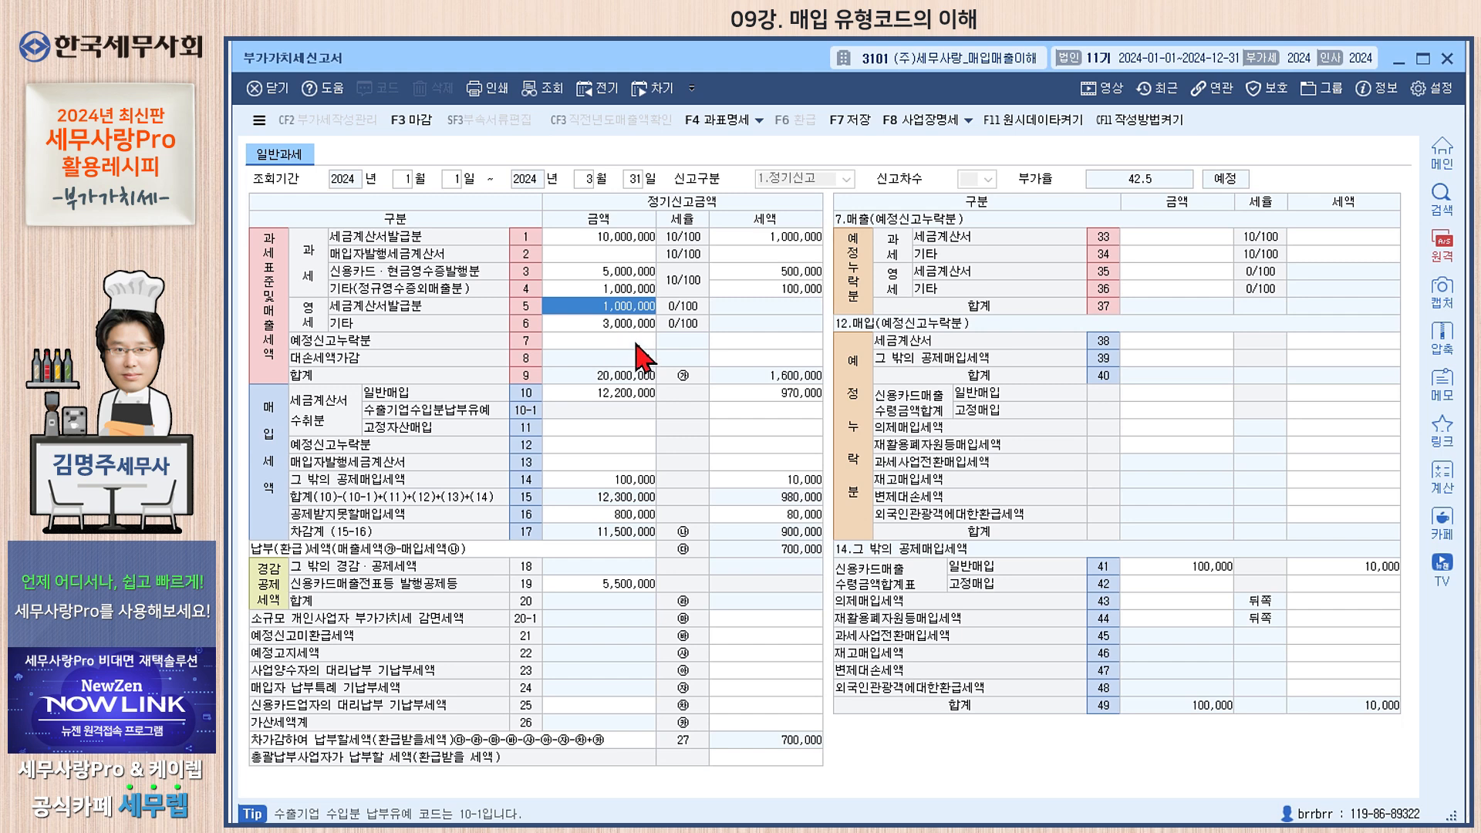
click(617, 324)
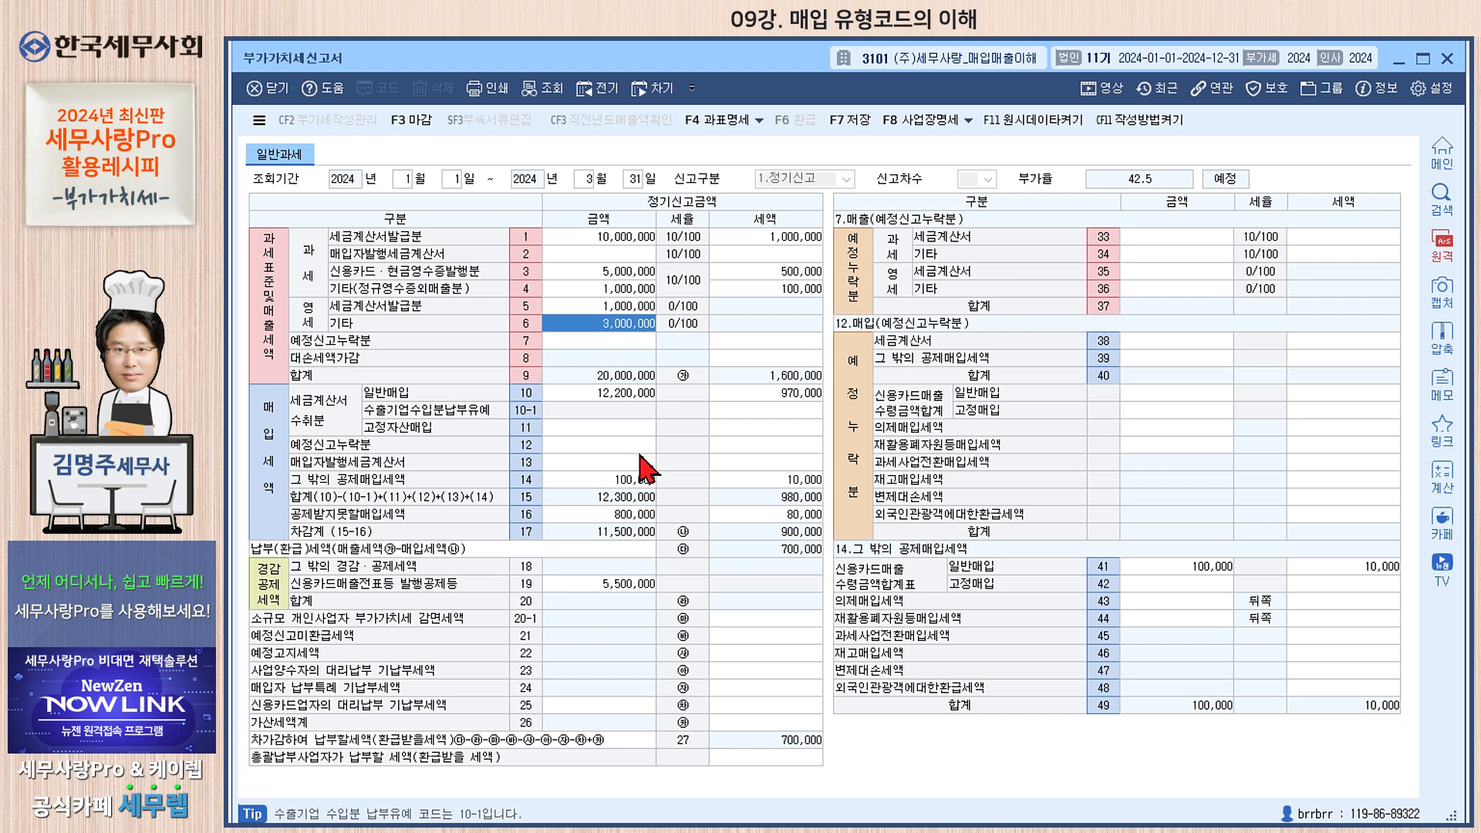
click(598, 341)
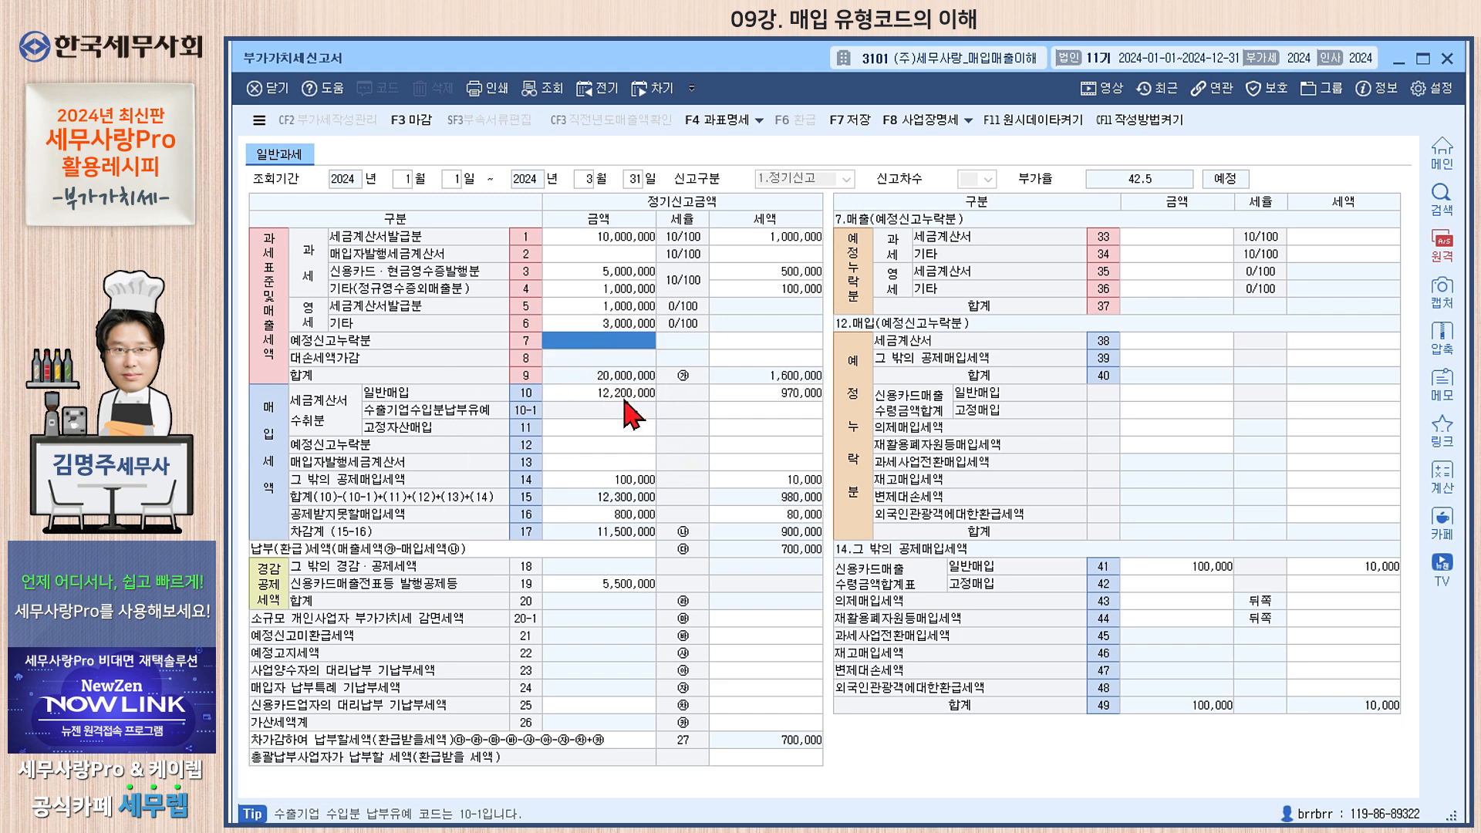
- Compare the general purchase row (10.일반매입) with the fixed asset purchase row (11.고정자산매입) in the VAT return
click(625, 397)
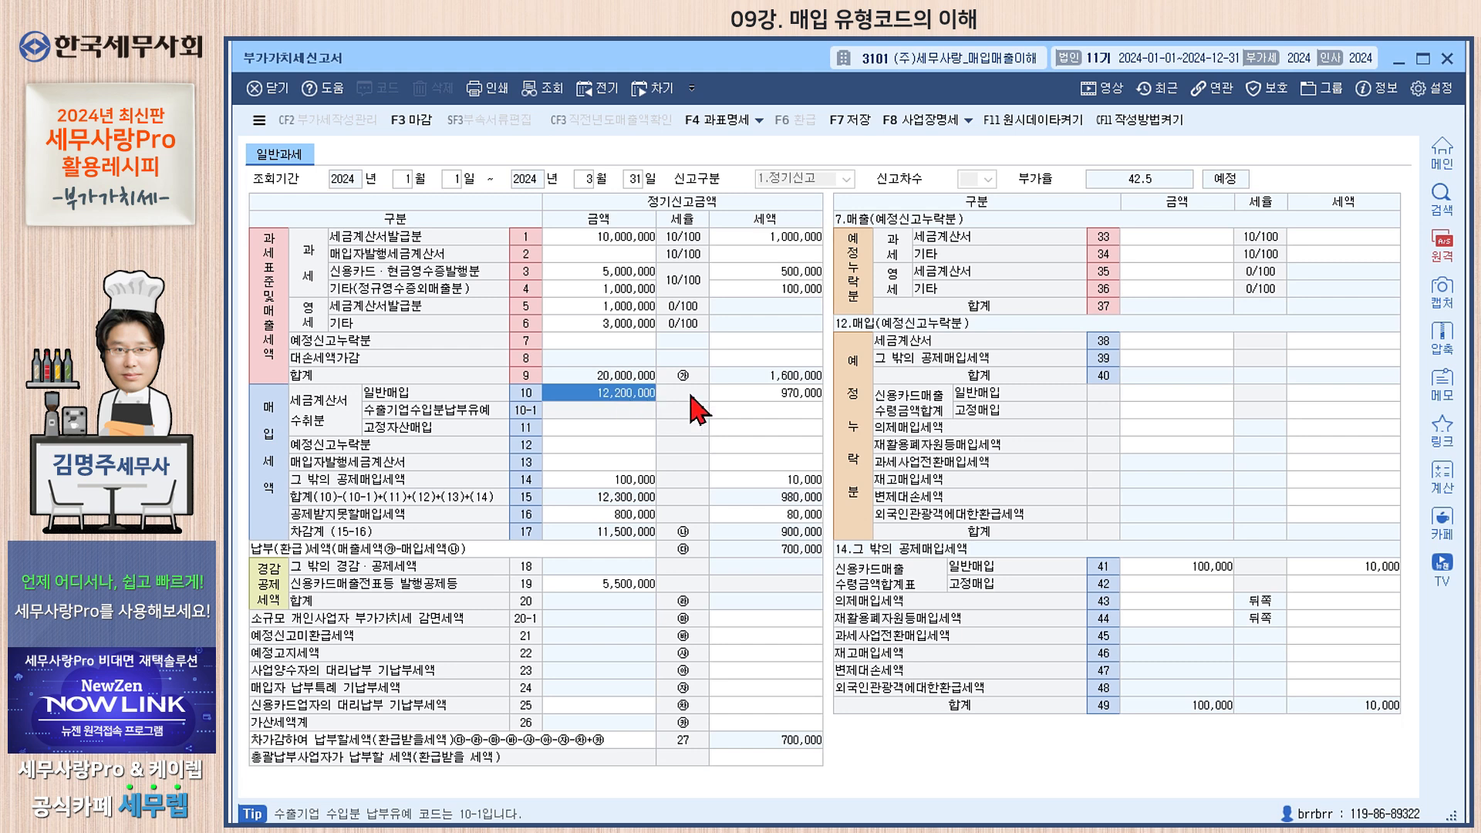
click(595, 426)
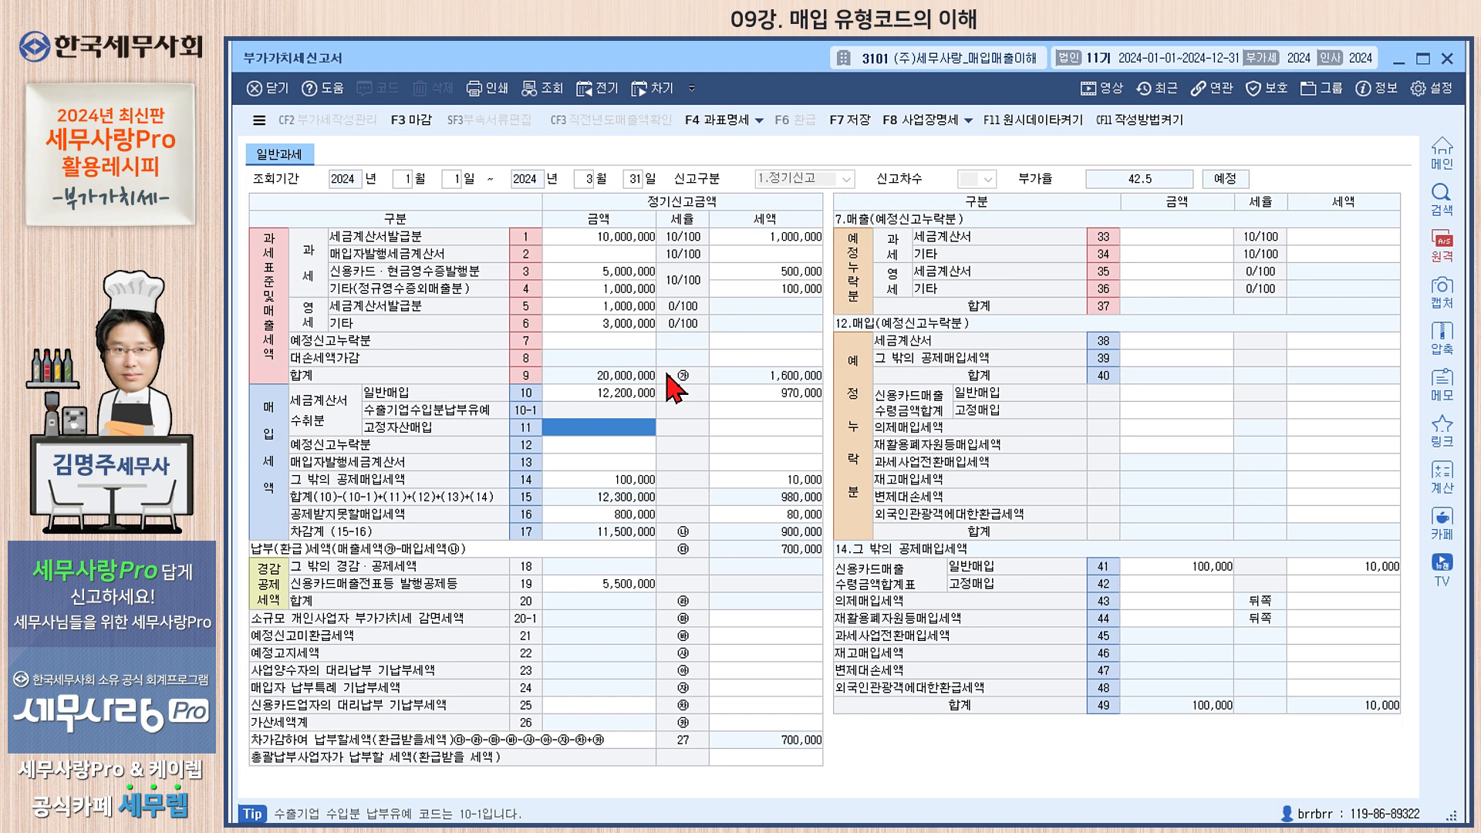
click(623, 390)
click(615, 429)
- Check the 계산서 issued and received amounts in 과세표준명세, and review purchase rows 10, 14 and 16 of the VAT return
click(725, 121)
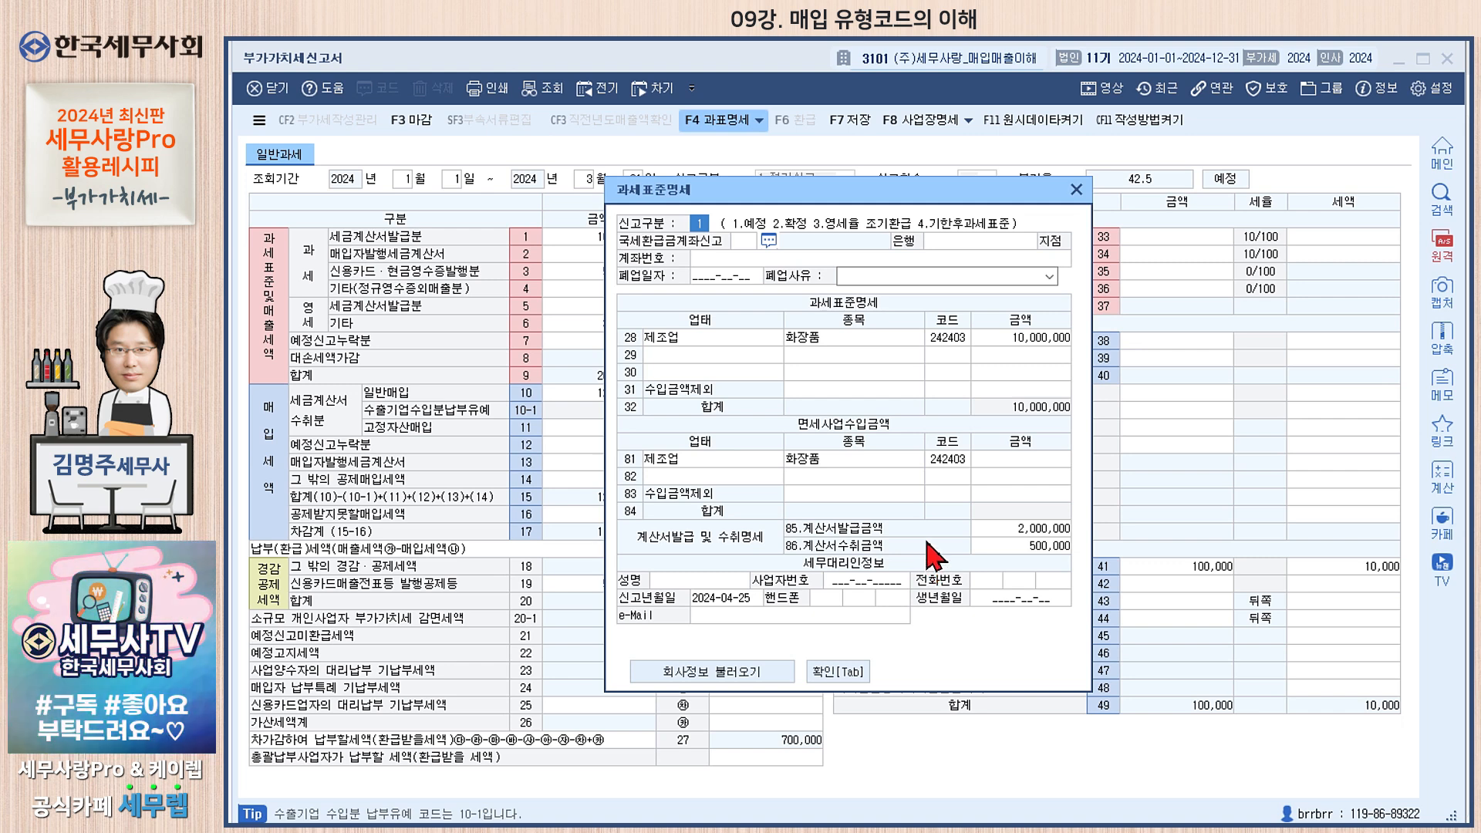
click(1076, 189)
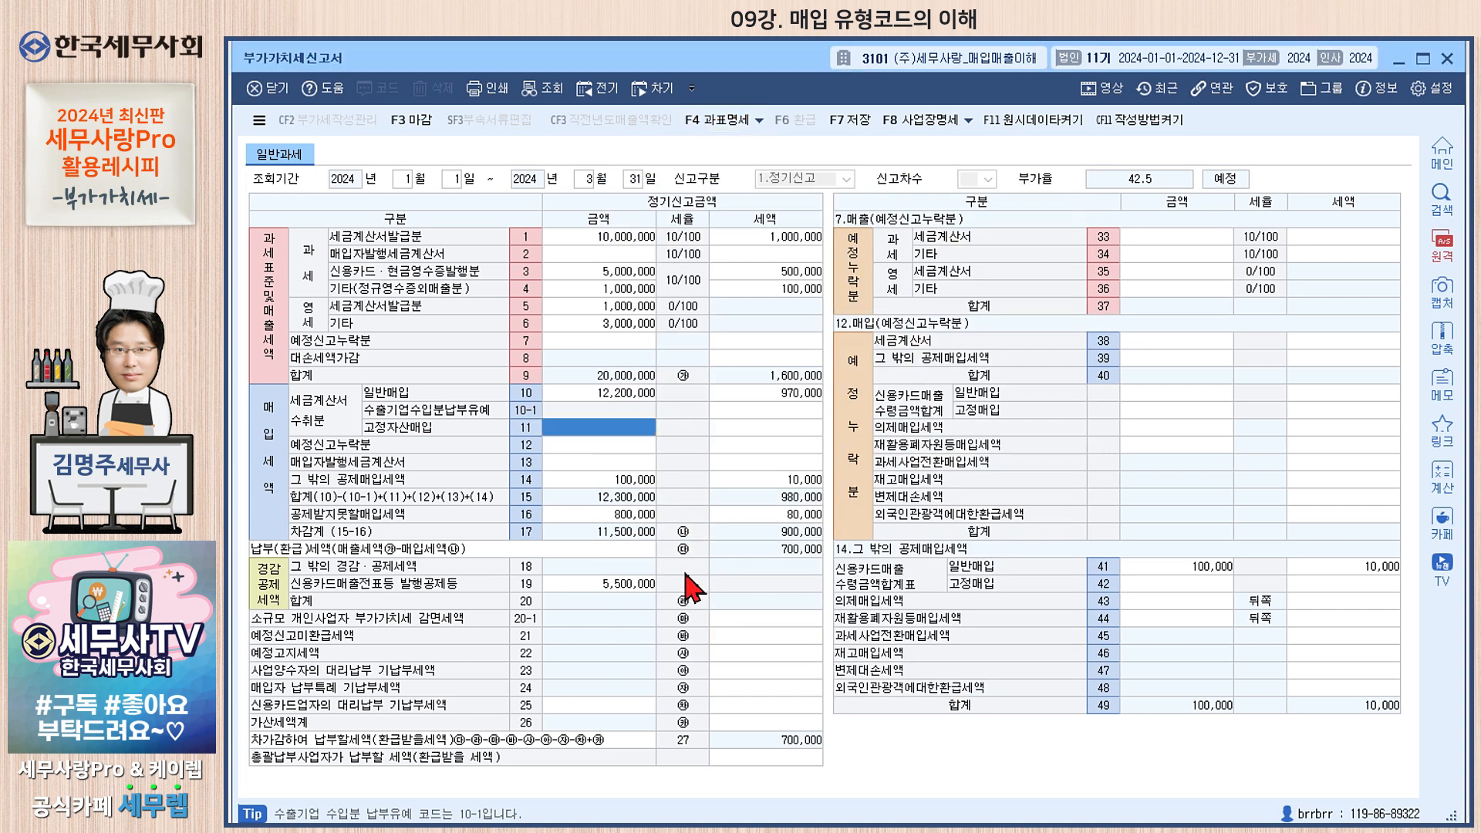
click(611, 400)
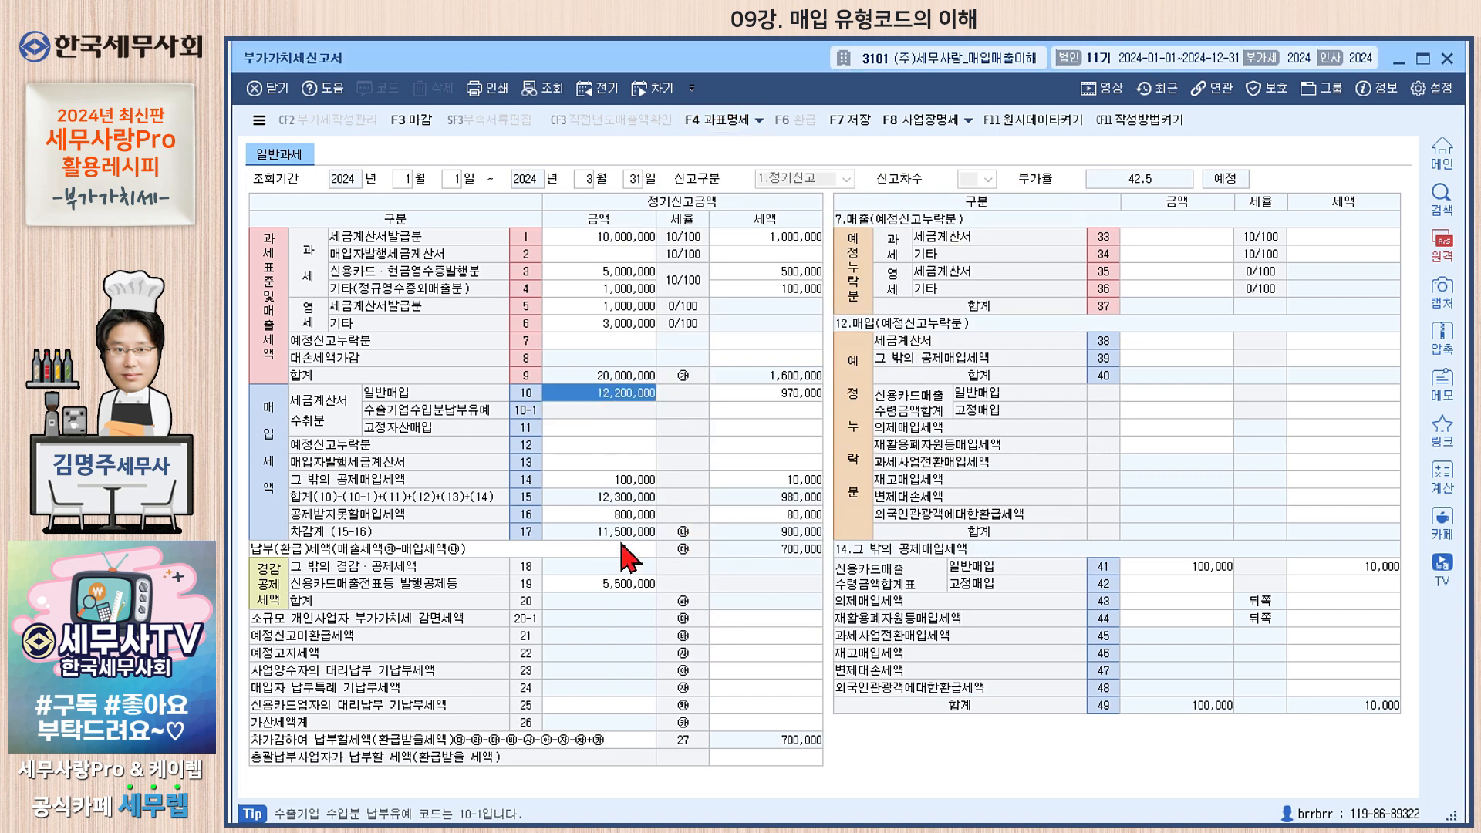
click(627, 480)
click(626, 515)
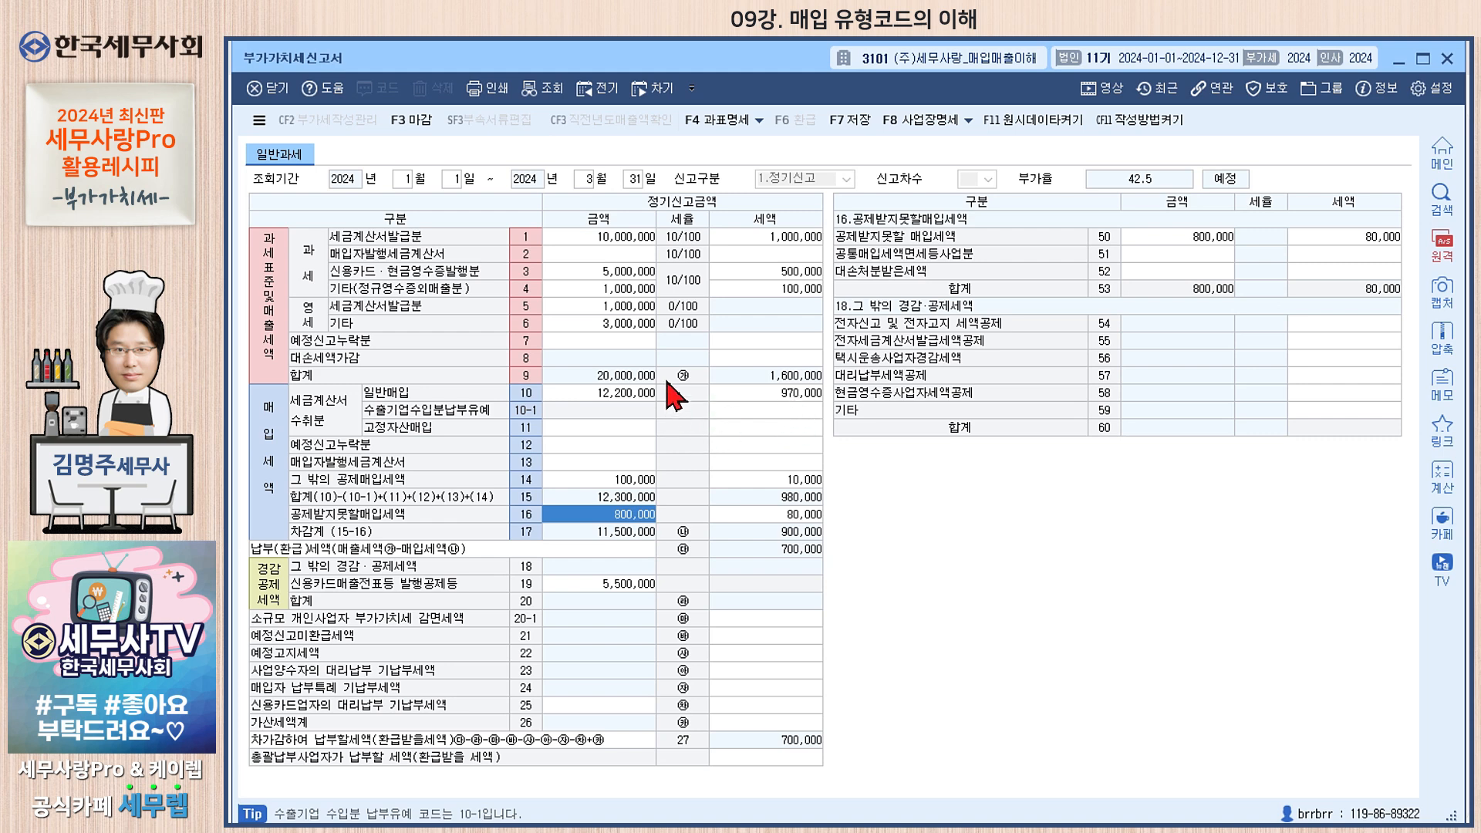
- Return to the voucher entry and select the 전자 field of the 면세 상품 sales line
click(1410, 57)
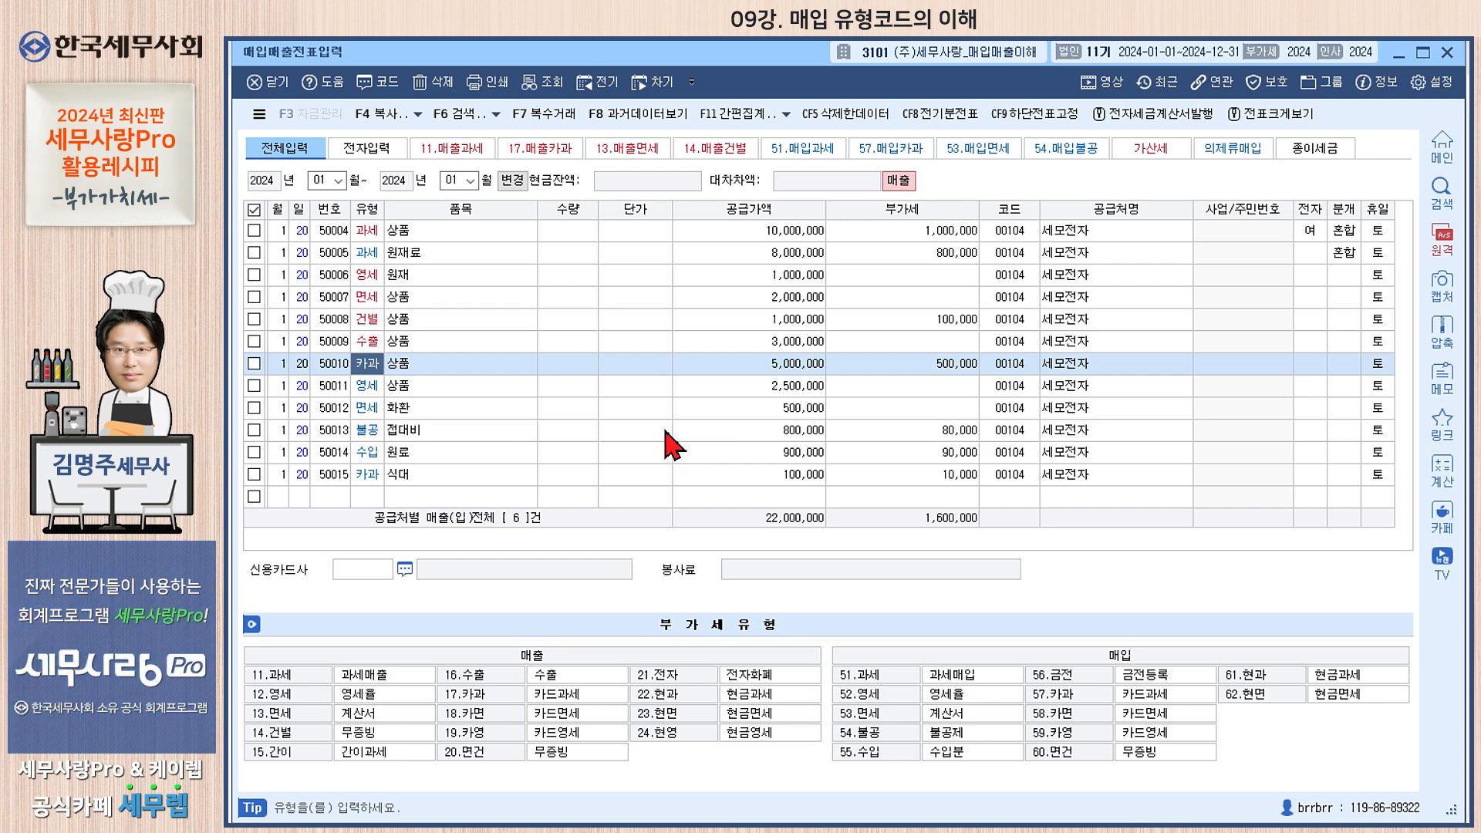
click(1321, 302)
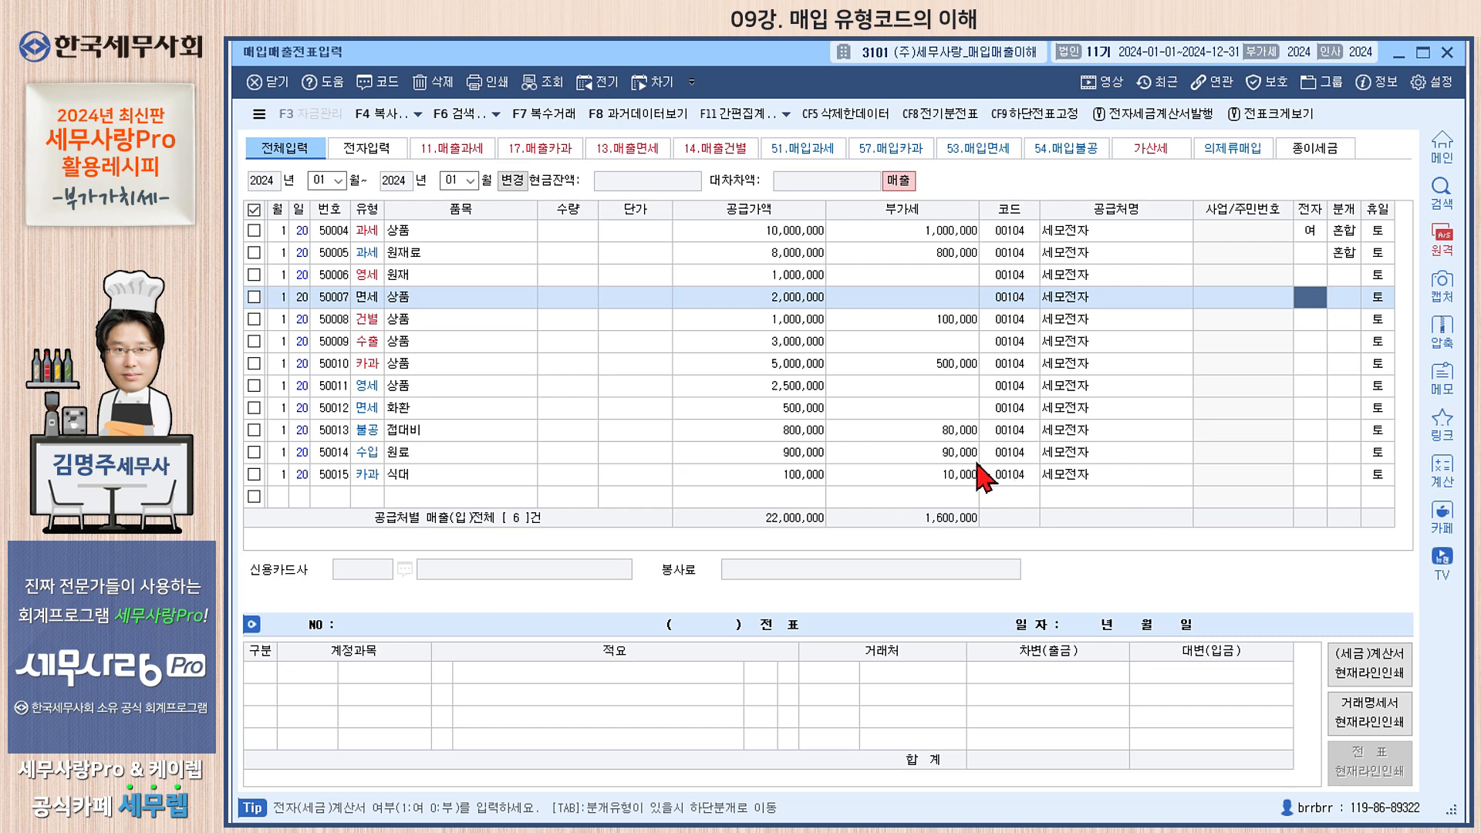